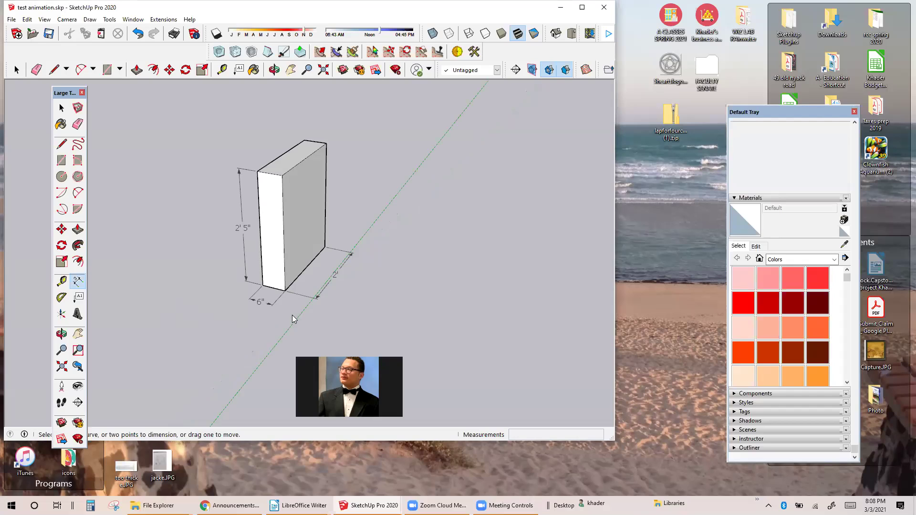
Erase the length, width and height dimensions around the rectangular block
left_click(78, 124)
left_click(297, 293)
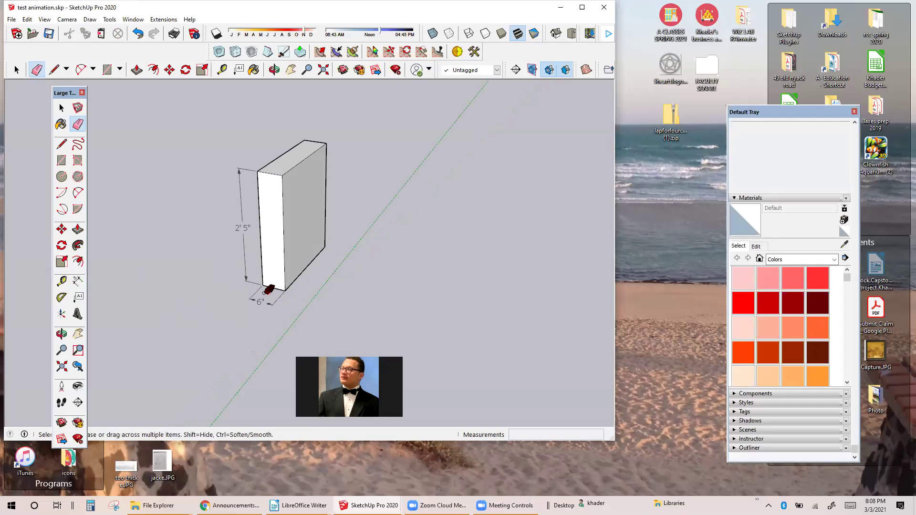
left_click(269, 300)
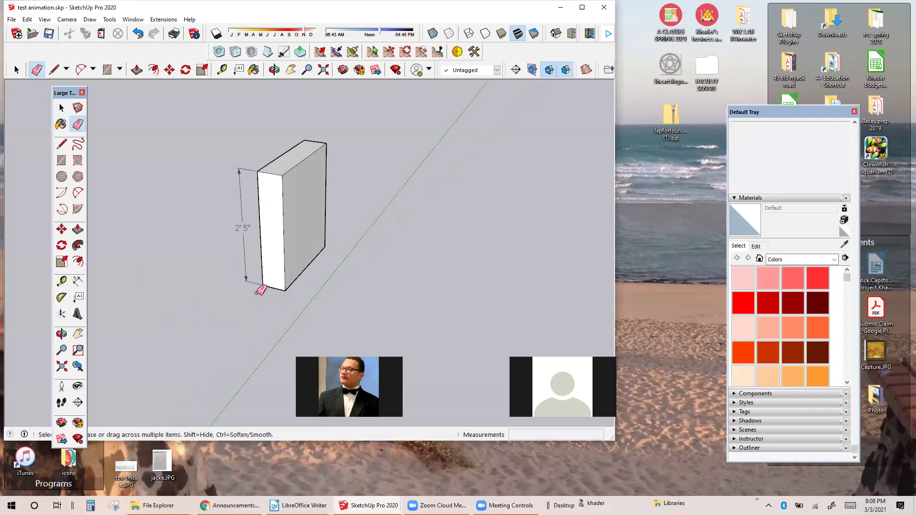
left_click(246, 277)
Select the whole block and make it a group
left_click(62, 108)
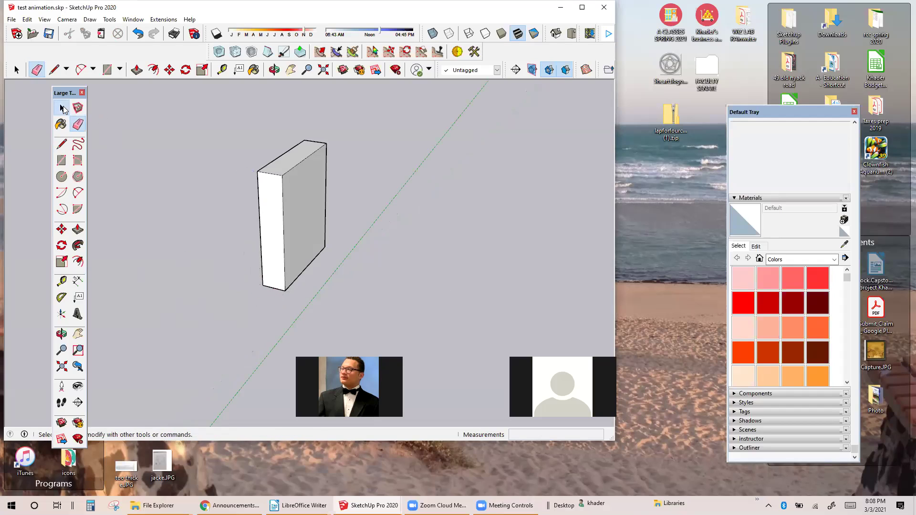
left_click_drag(241, 124, 353, 319)
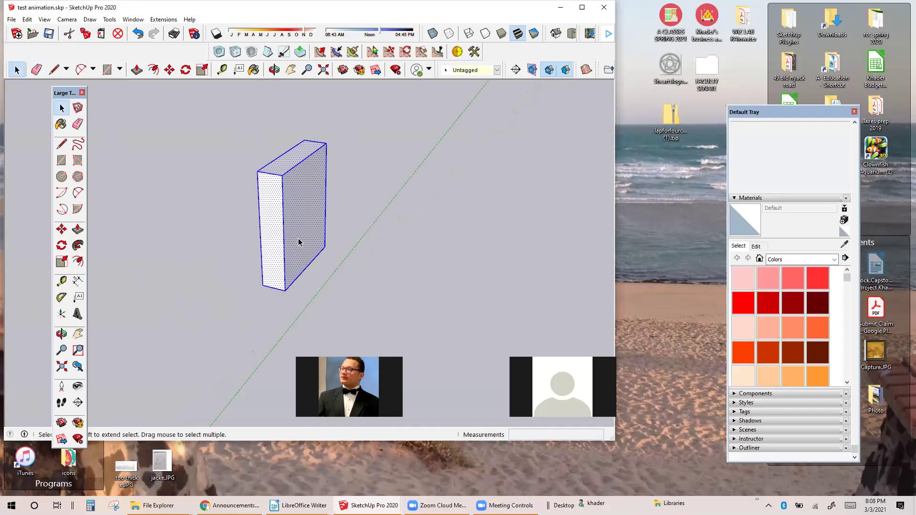
right_click(304, 229)
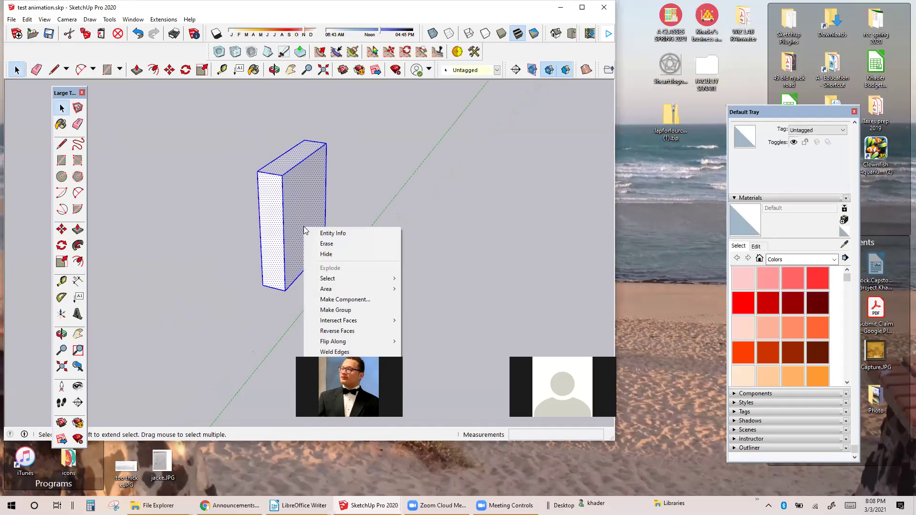
left_click(323, 311)
scroll(291, 270, "down", 1)
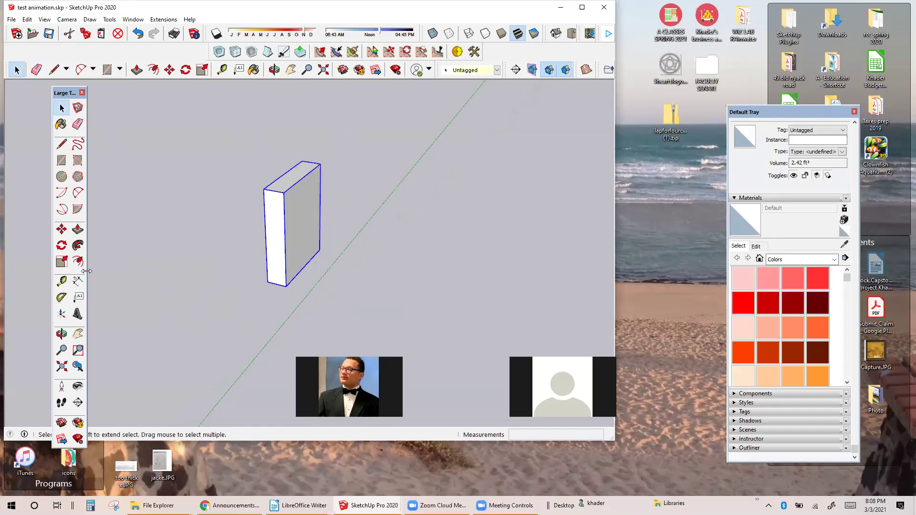
Copy the grouped block 4' along the red axis to form a second desk leg
left_click(61, 229)
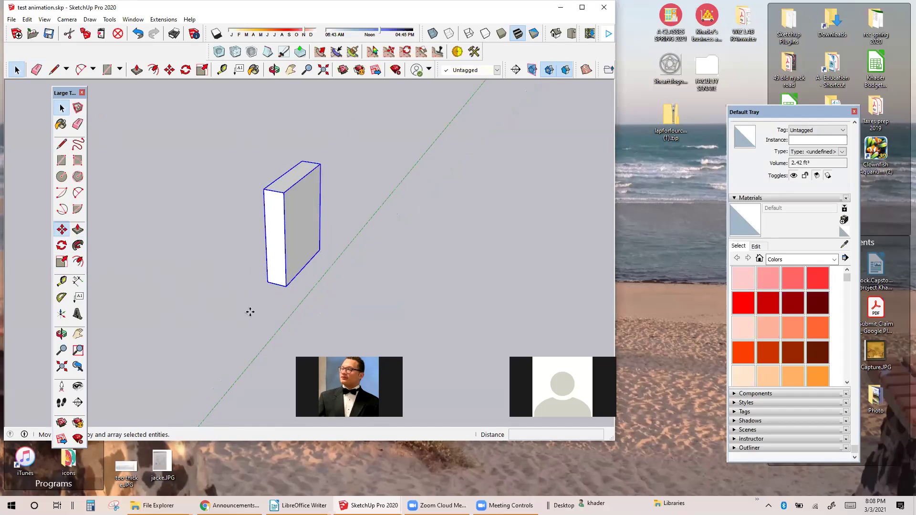
key("ctrl")
left_click(286, 285)
left_click(346, 303)
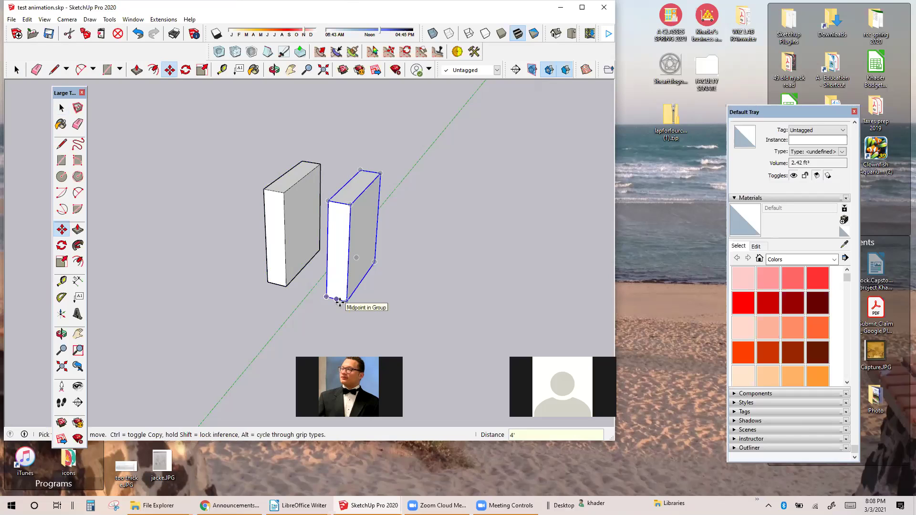
key("Return")
Draw a 4' 6" by 2' rectangle across the tops of both legs, between their opposite outer corners
middle_click_drag(270, 270, 413, 292)
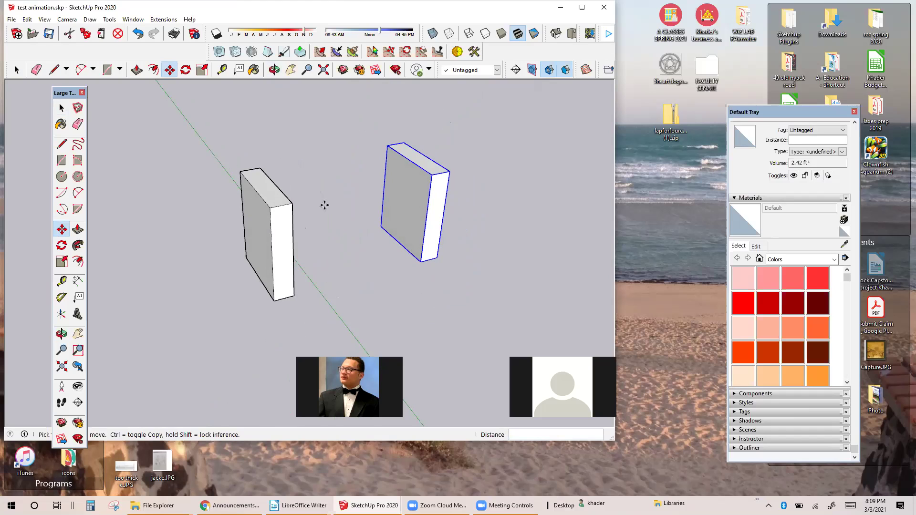
middle_click_drag(301, 206, 313, 207)
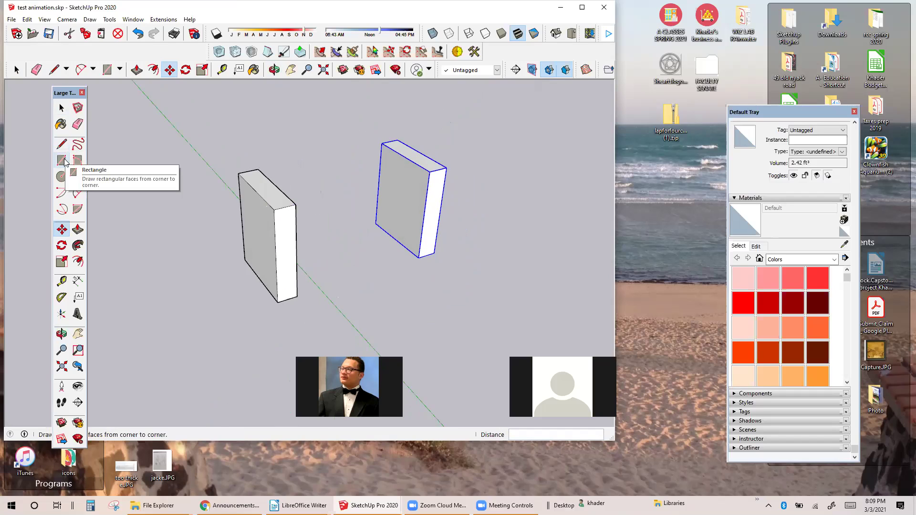
middle_click_drag(245, 173, 227, 170)
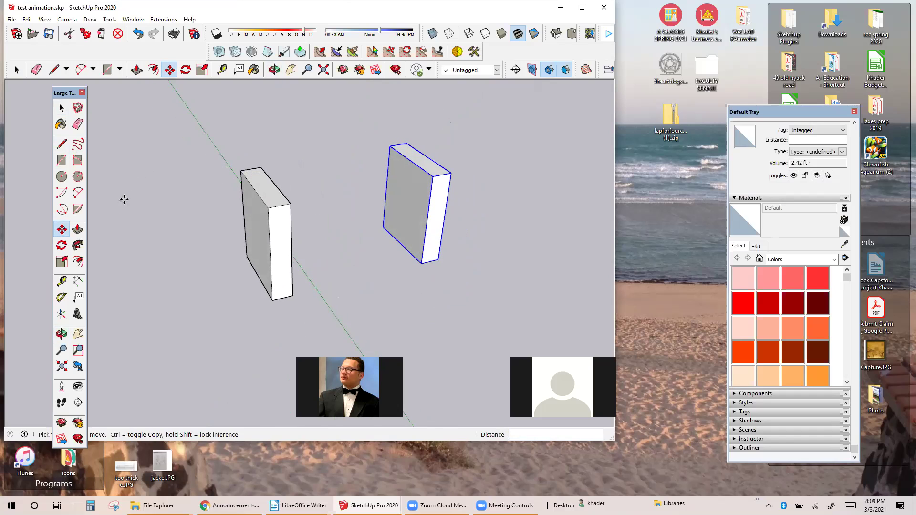
left_click(62, 160)
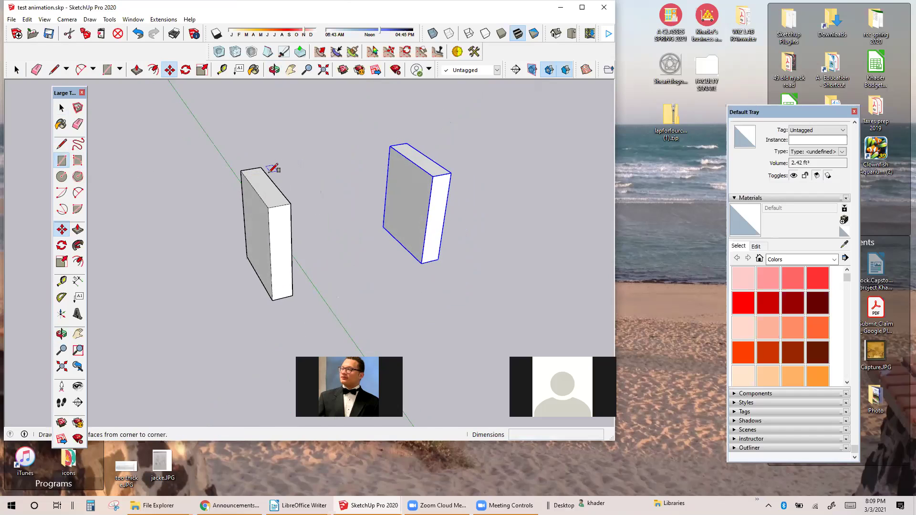
left_click(240, 171)
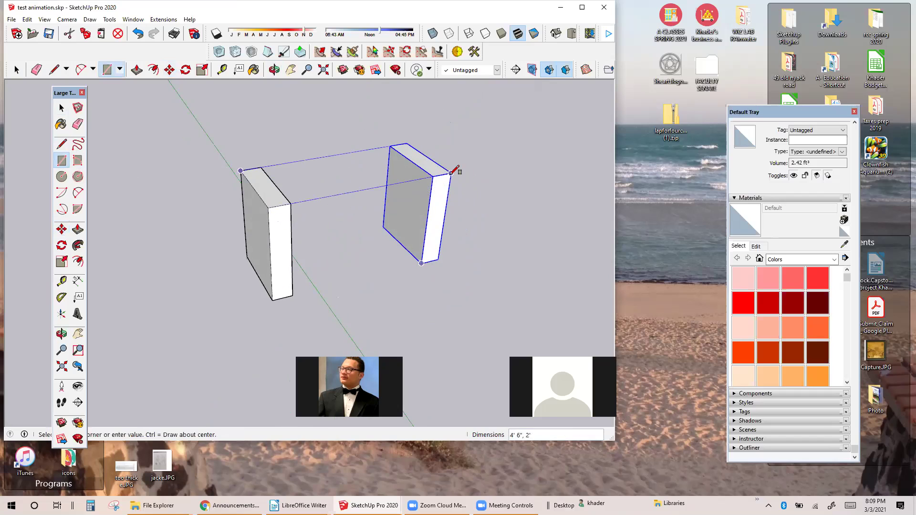
left_click(451, 173)
Push/Pull the rectangle spanning the legs upward into a thin tabletop slab
left_click(76, 231)
left_click_drag(319, 187, 314, 190)
mouse_move(267, 190)
middle_mouse_down()
mouse_move(286, 178)
mouse_move(268, 179)
middle_mouse_up()
left_click(268, 179)
Try enclosing and crossing selection windows on the desk, selecting the tabletop alone and the tabletop together with the legs
left_click(61, 108)
left_click(62, 109)
middle_click_drag(231, 133, 221, 130)
left_click_drag(339, 177, 459, 215)
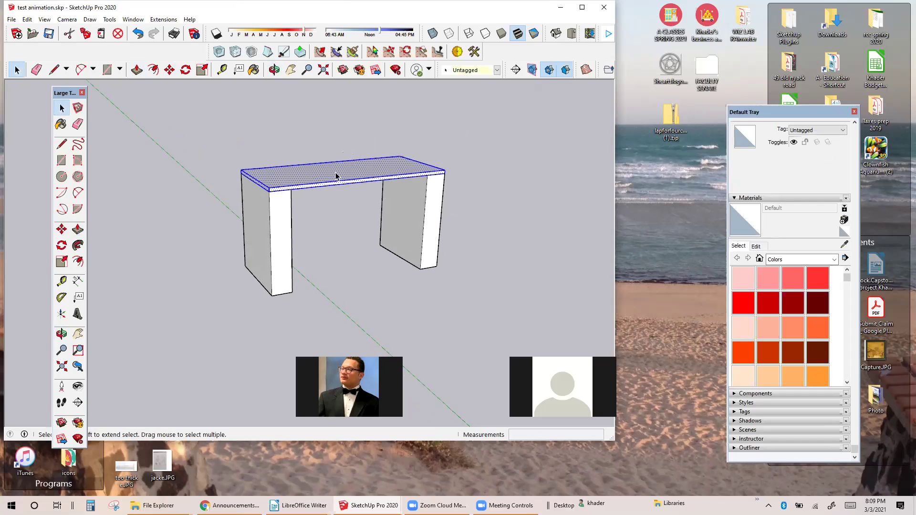
left_click(289, 145)
left_click_drag(182, 132, 505, 224)
left_click_drag(209, 130, 400, 175)
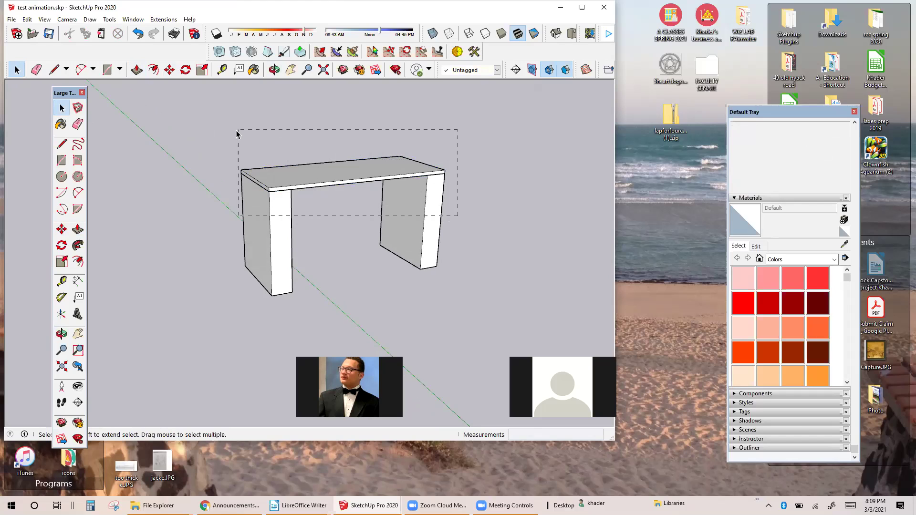
left_click_drag(234, 135, 461, 198)
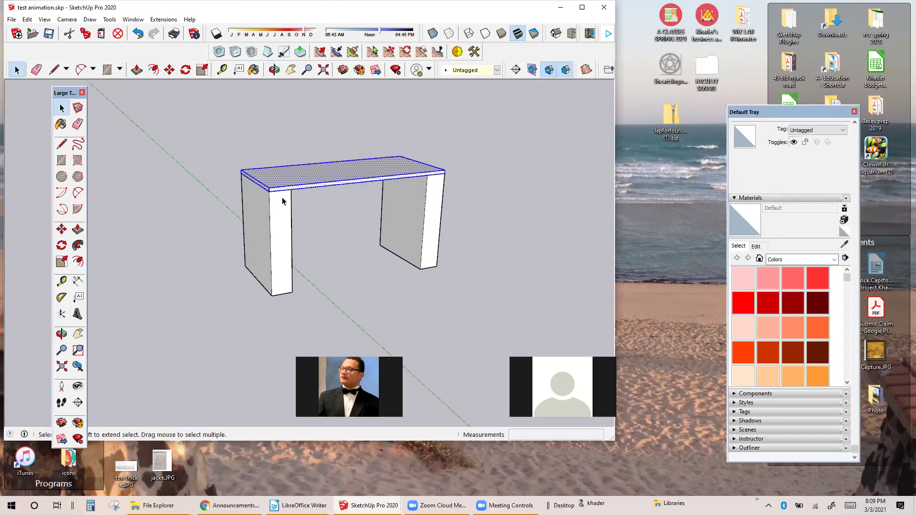
scroll(285, 186, "up", 2)
left_click(230, 150)
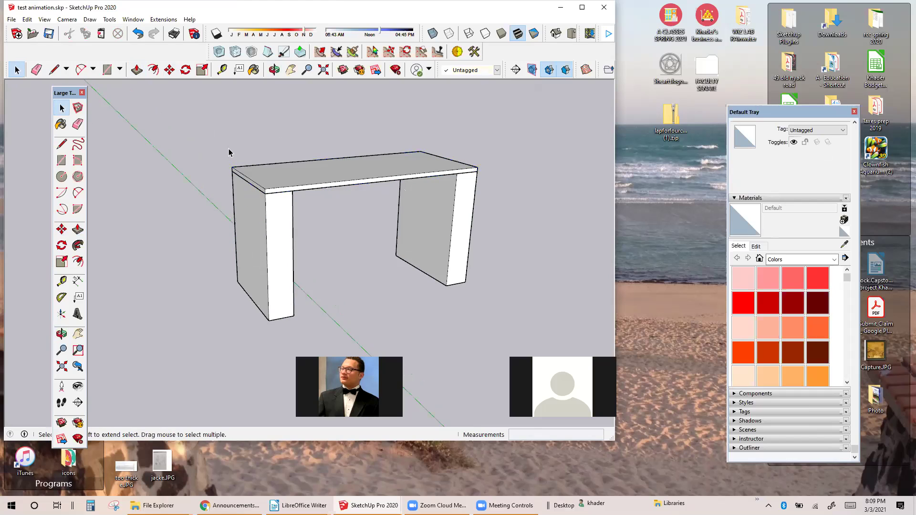
mouse_move(212, 136)
left_mouse_down()
mouse_move(496, 206)
mouse_move(260, 135)
mouse_move(224, 137)
left_mouse_up()
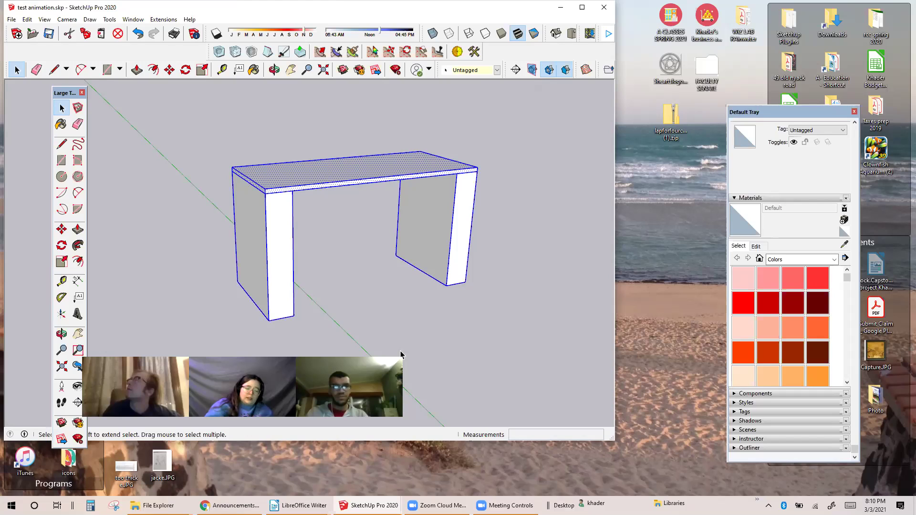
Select only the tabletop slab with an enclosing window and make it a group
left_click_drag(201, 136, 514, 208)
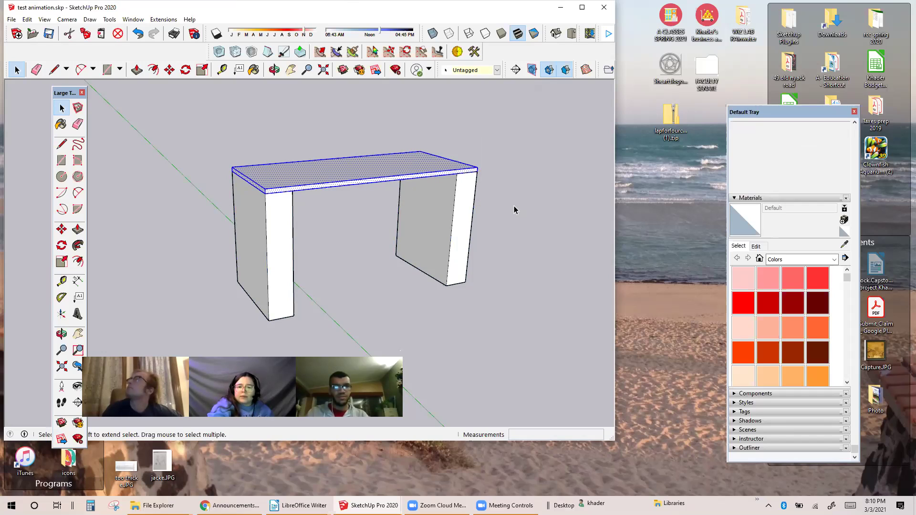
left_click(496, 201)
mouse_move(494, 204)
left_mouse_down()
mouse_move(217, 146)
mouse_move(482, 210)
left_mouse_up()
left_click(209, 143)
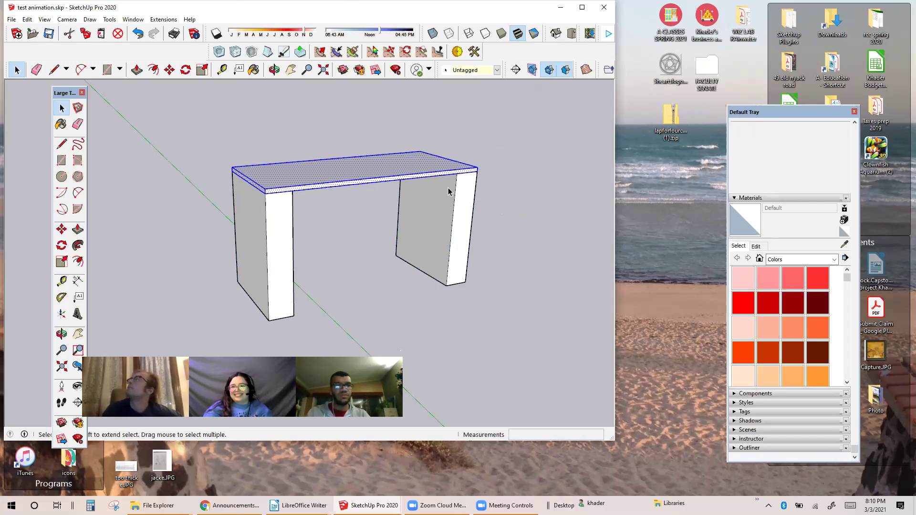
right_click(380, 169)
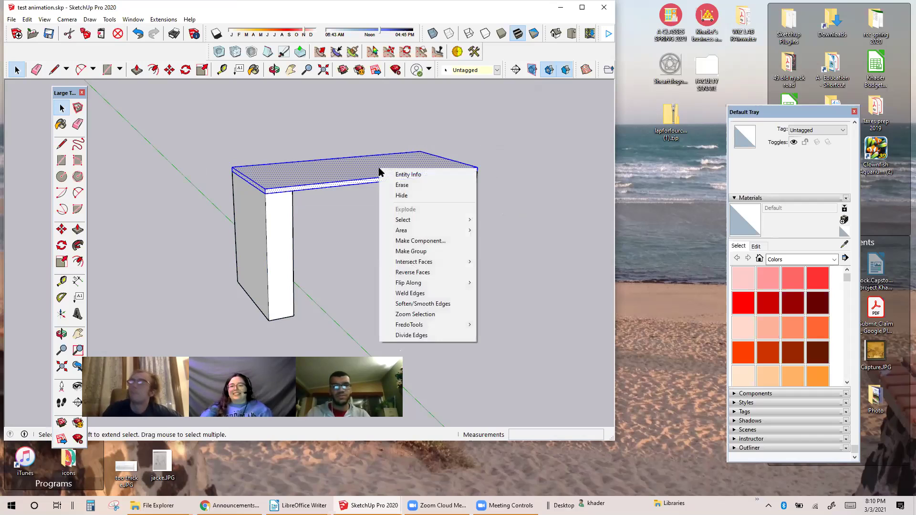
left_click(401, 251)
scroll(379, 236, "down", 1)
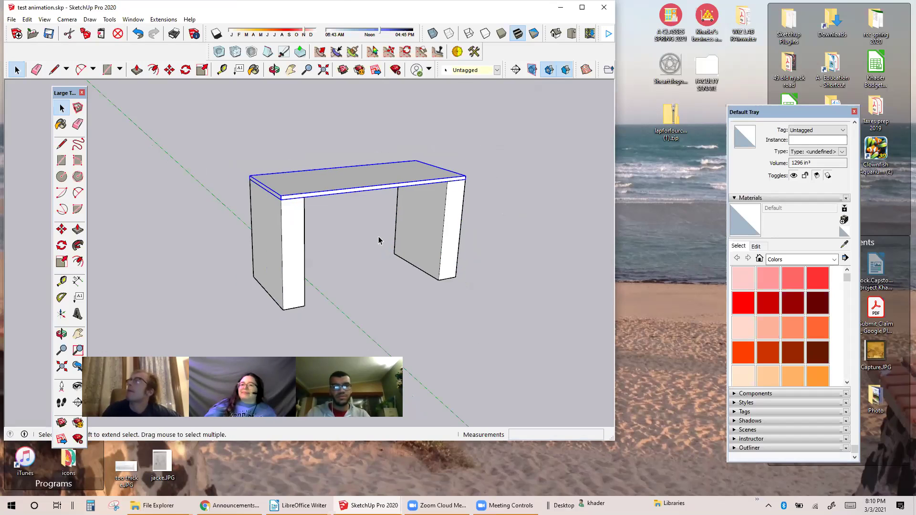
Start importing a file and browse to the "desk project" folder on the Desktop
scroll(378, 236, "down", 4)
middle_click_drag(372, 250, 200, 229)
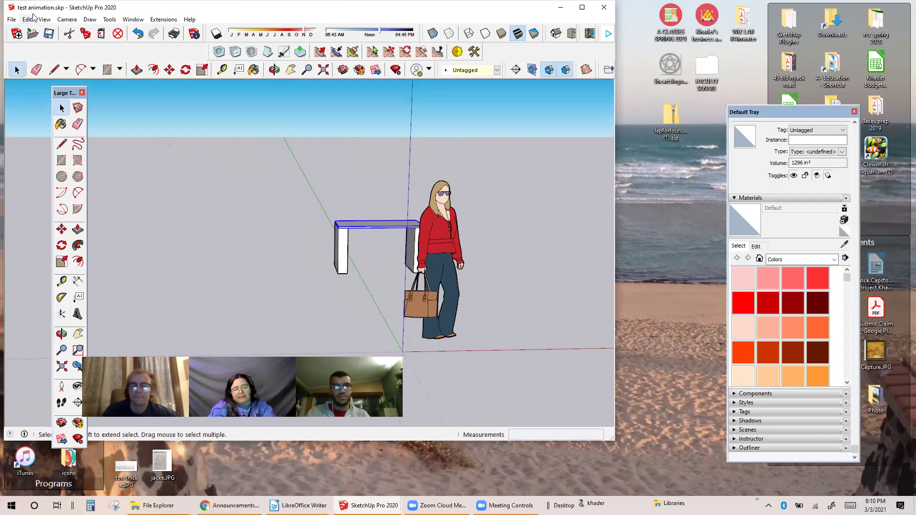
left_click(12, 19)
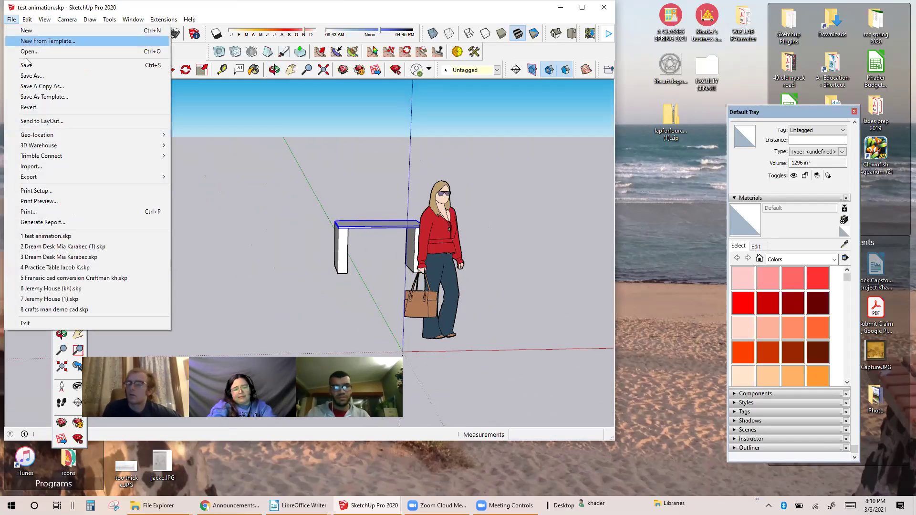
key("Escape")
key("Escape")
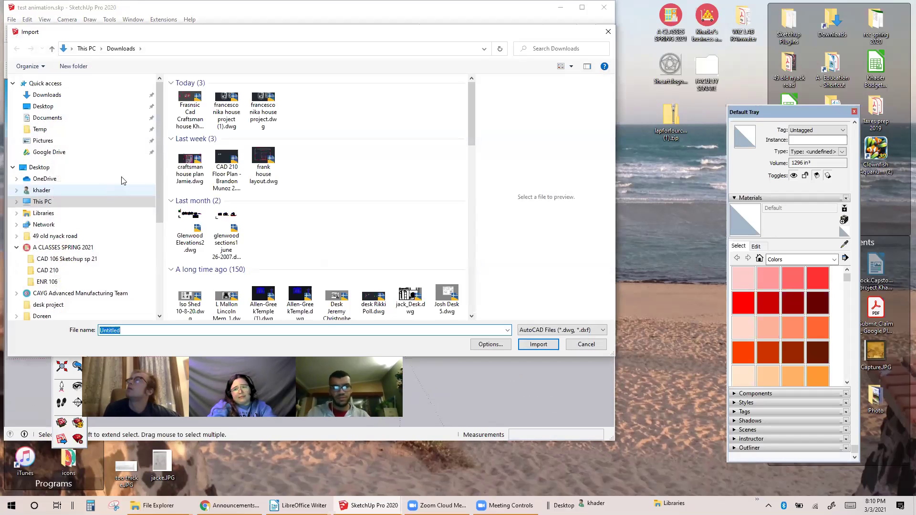
left_click(48, 107)
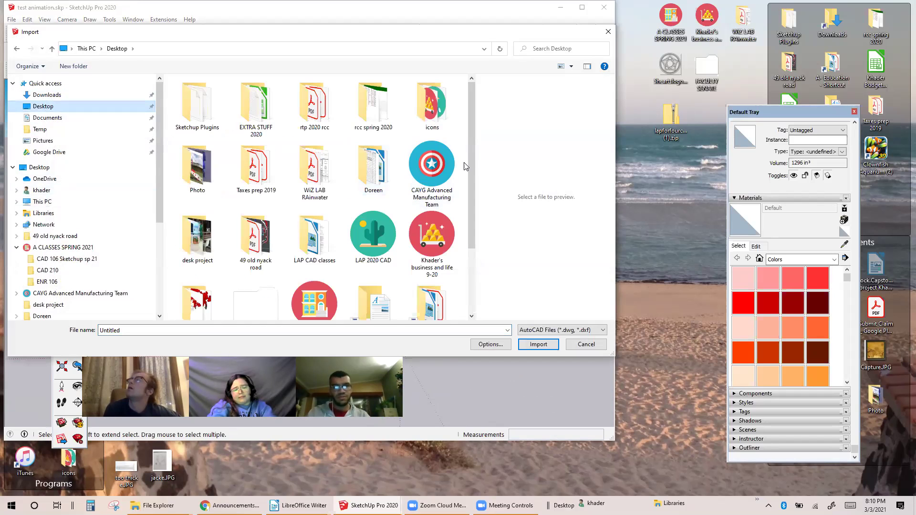
scroll(448, 282, "down", 2)
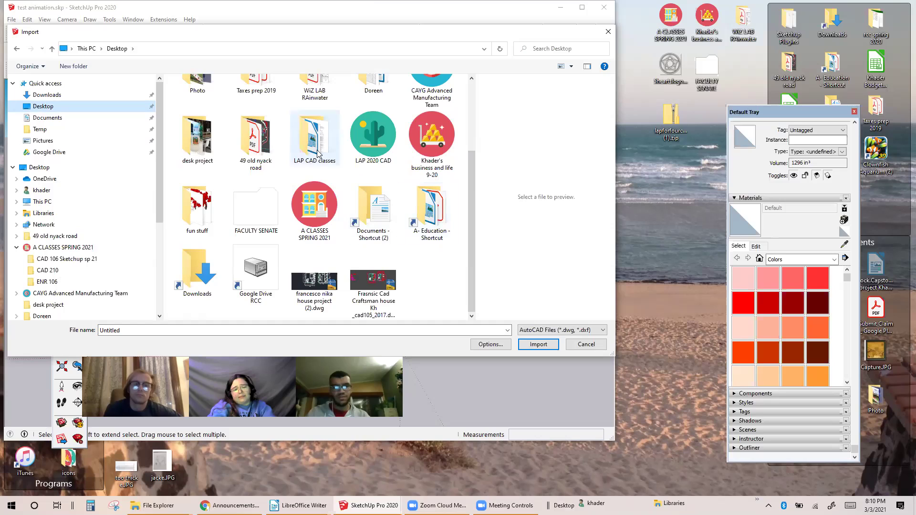
double_click(214, 146)
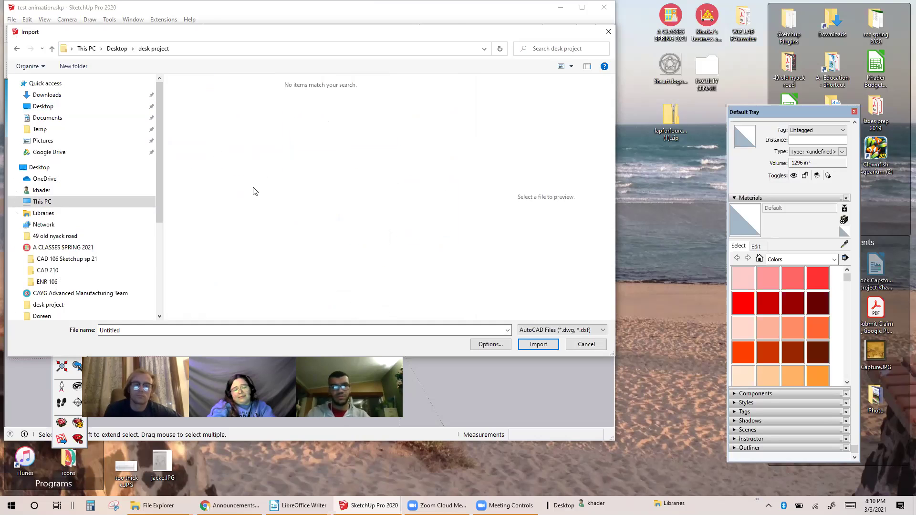
Set the import file type to JPEG Image and import the aquarium desk photo as an image
left_click(533, 331)
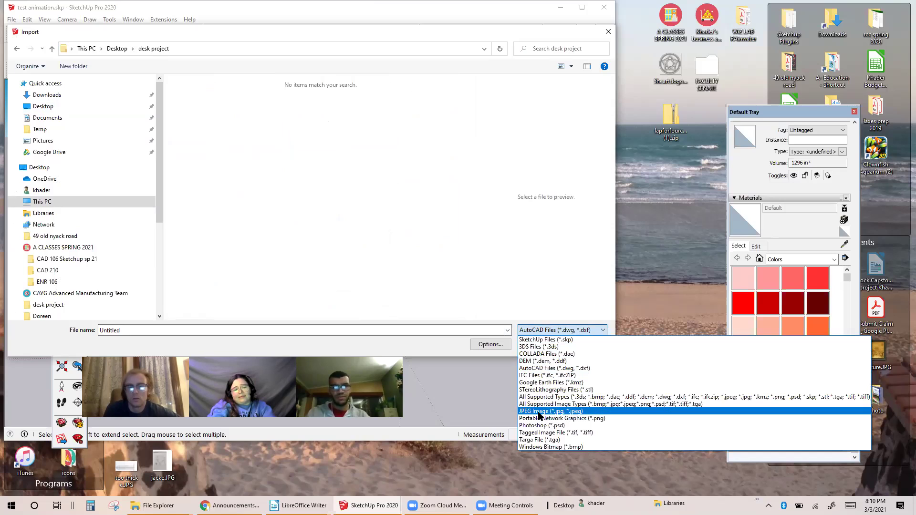
key("Return")
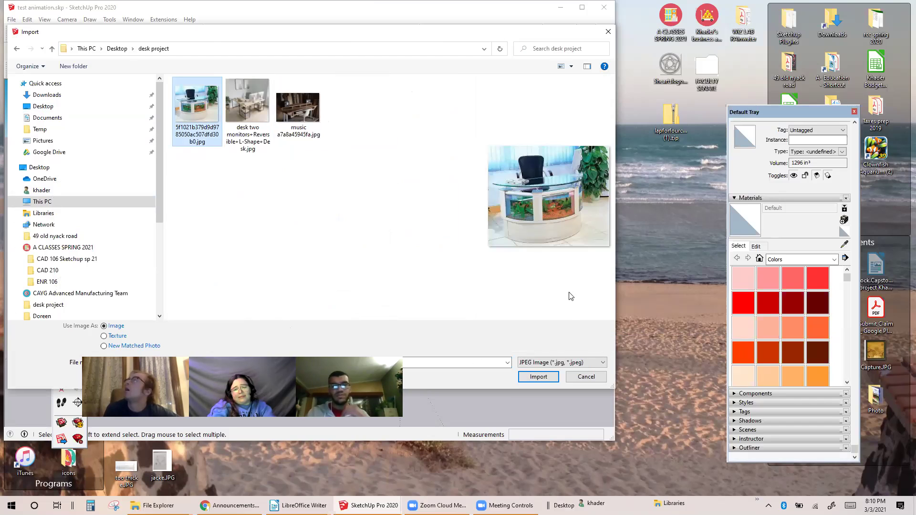
left_click_drag(448, 27, 448, 3)
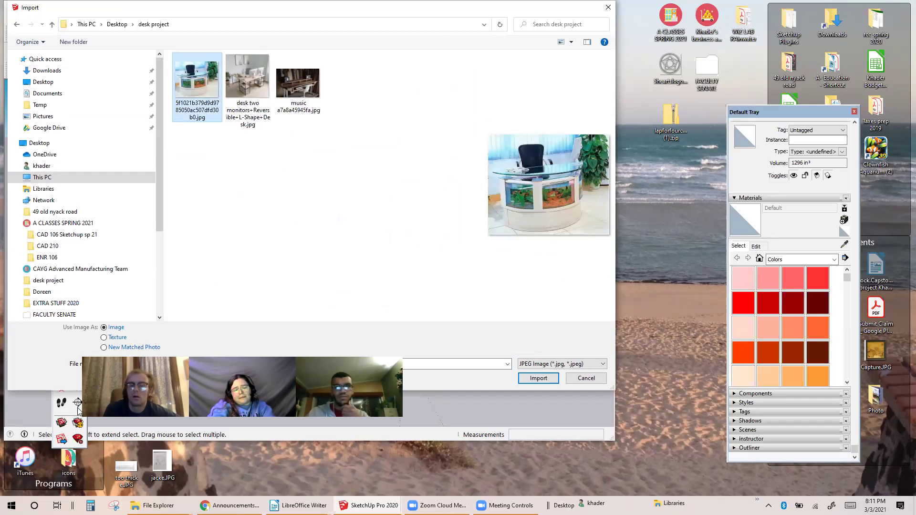
left_click_drag(242, 387, 291, 485)
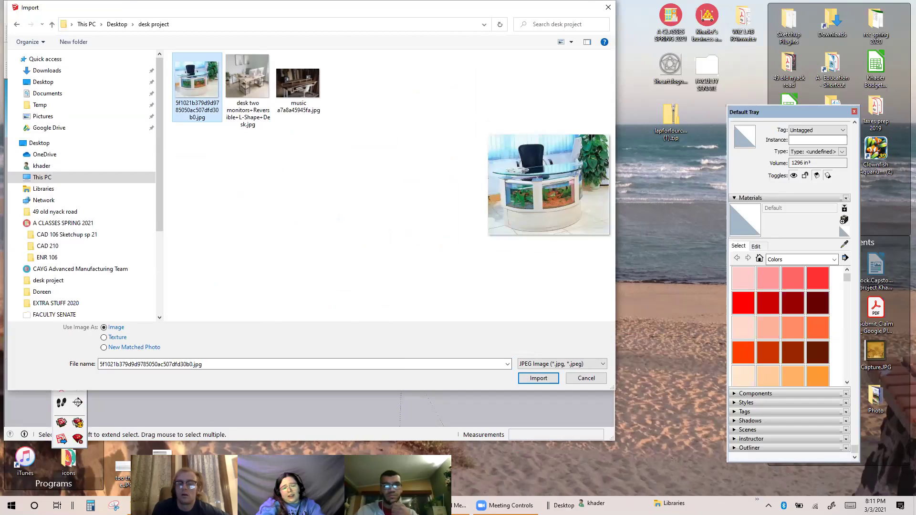
left_click(538, 378)
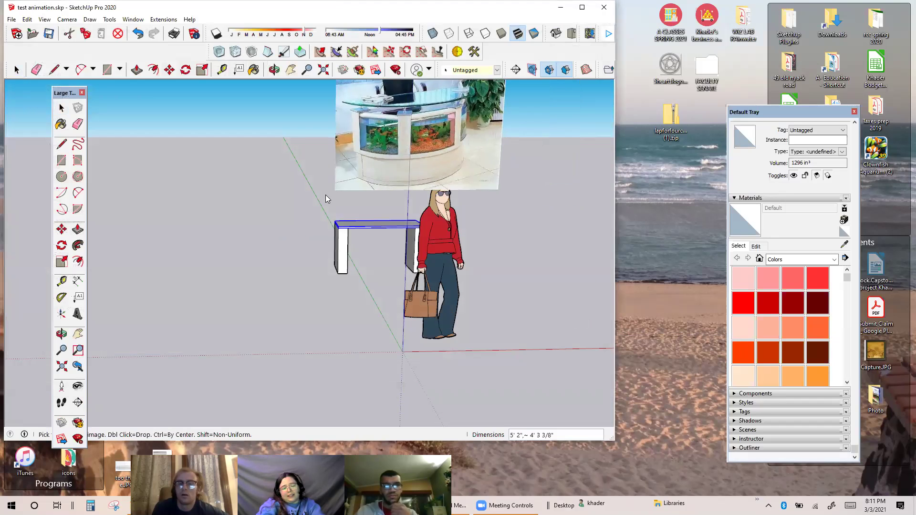
Place the aquarium desk image upright beside the woman figure, sizing it to a small reference picture above her shoulder
left_click(516, 179)
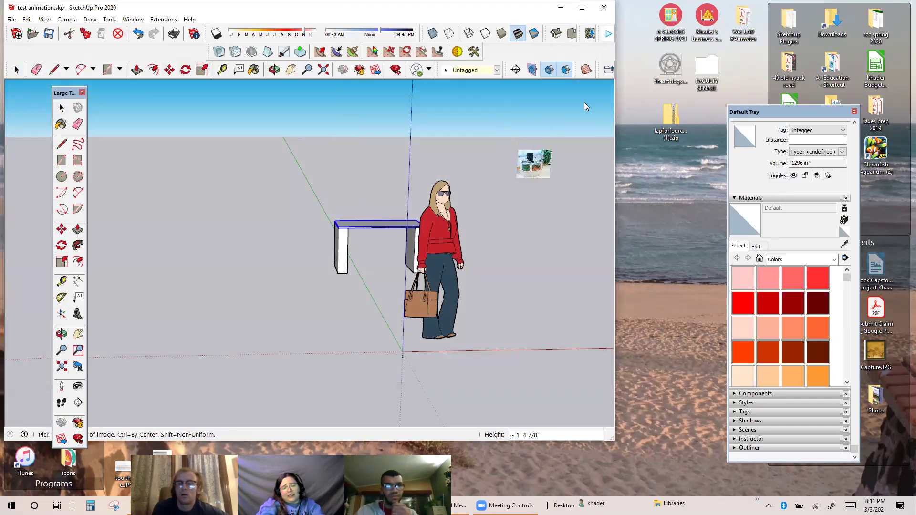
left_click(583, 102)
scroll(429, 196, "down", 2)
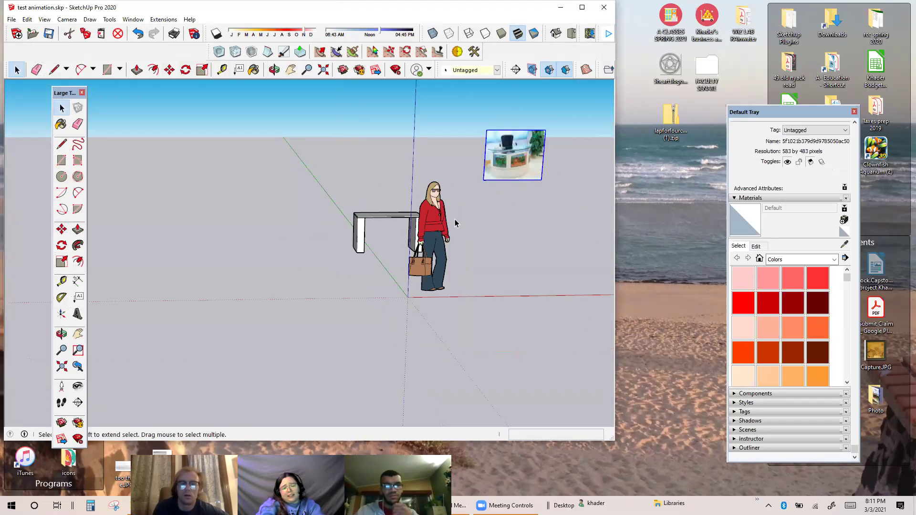
Examine the placed aquarium desk image and the modelled desk from several distances to compare them
middle_click_drag(466, 210, 434, 261)
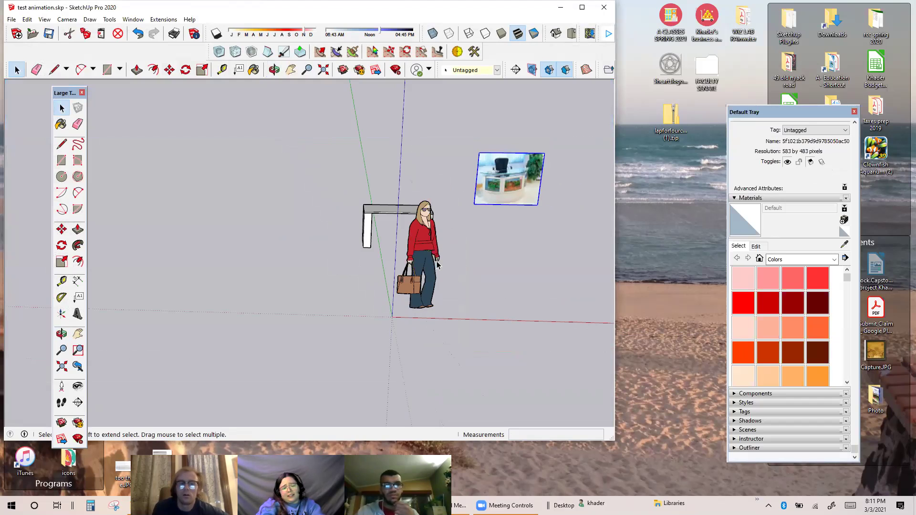
left_click(78, 333)
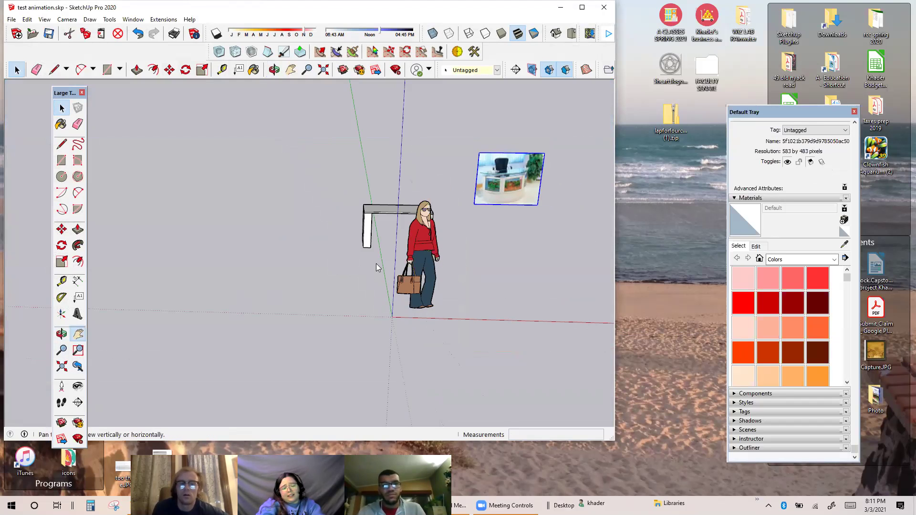
left_click_drag(376, 266, 275, 294)
scroll(390, 208, "up", 8)
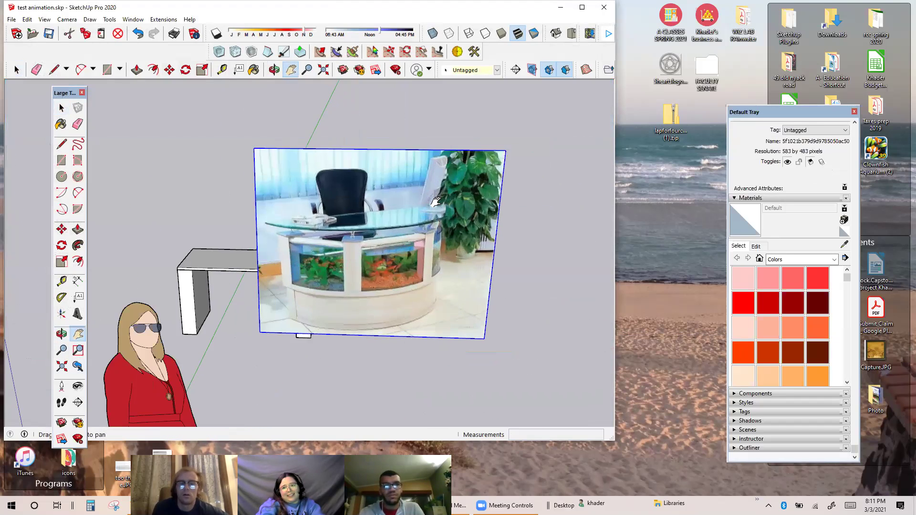
scroll(435, 201, "down", 5)
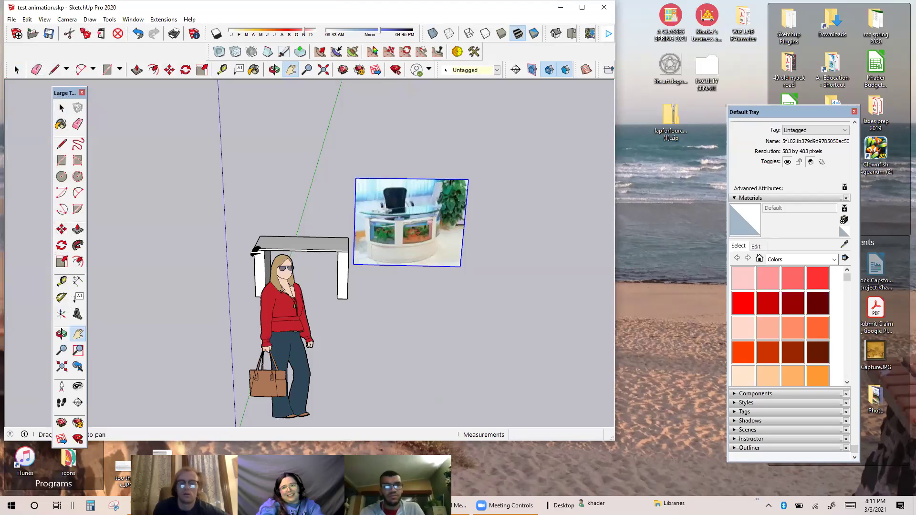
scroll(263, 244, "up", 2)
scroll(311, 249, "up", 4)
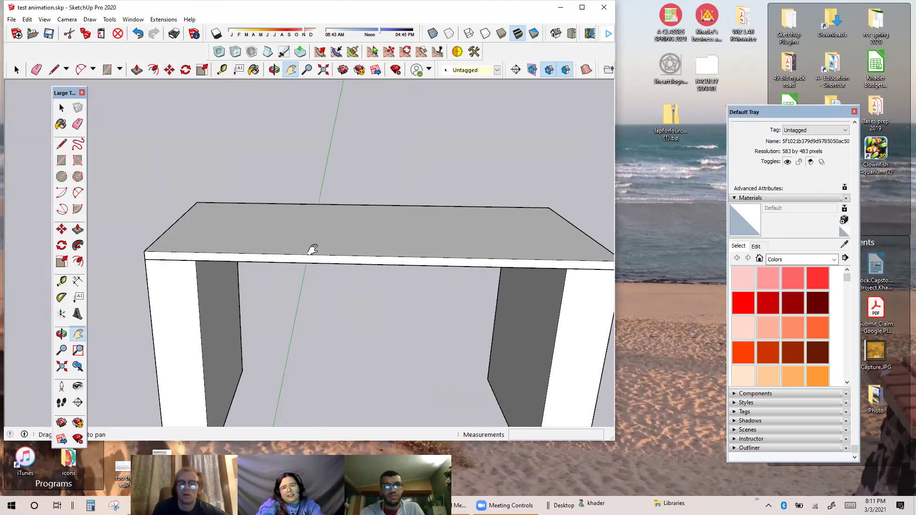
scroll(311, 249, "down", 2)
scroll(311, 249, "down", 3)
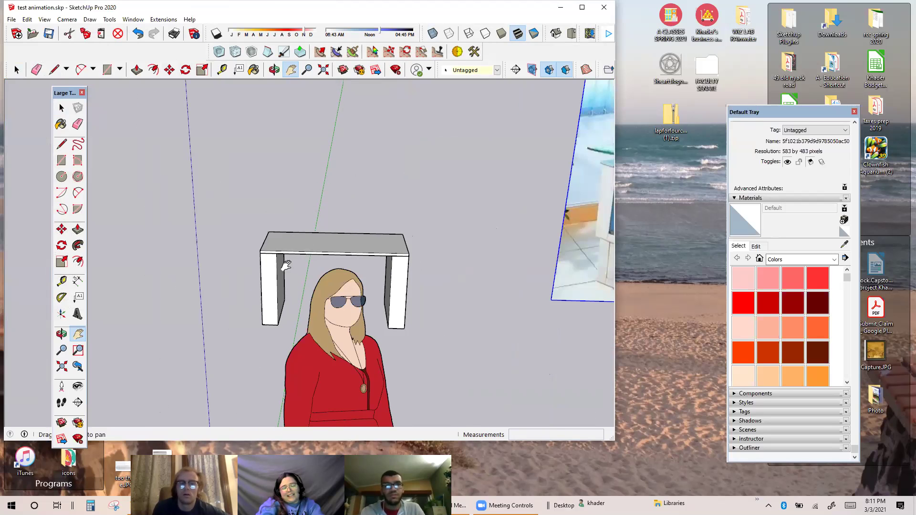
left_click_drag(300, 232, 167, 259)
scroll(432, 260, "down", 3)
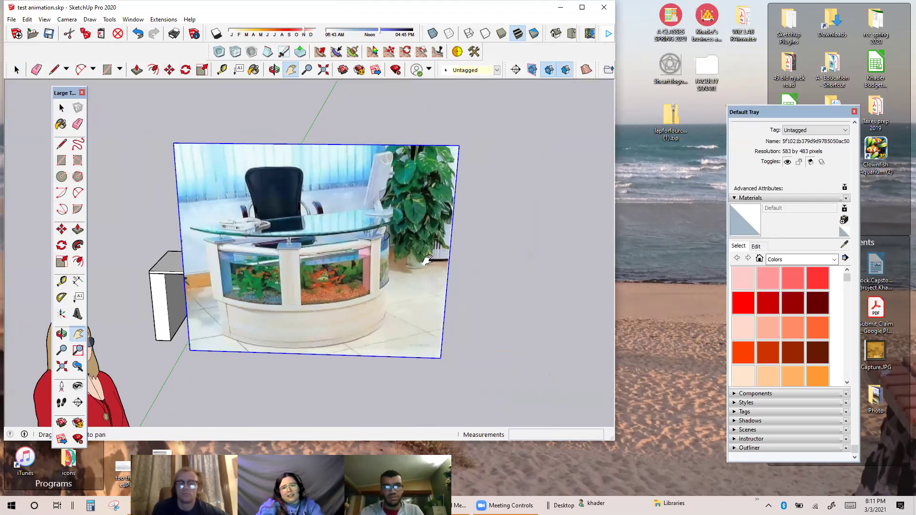
Face the aquarium desk image from the front, fill the view with it, and save that view as an animation scene
left_click(62, 334)
left_click_drag(339, 267, 352, 218)
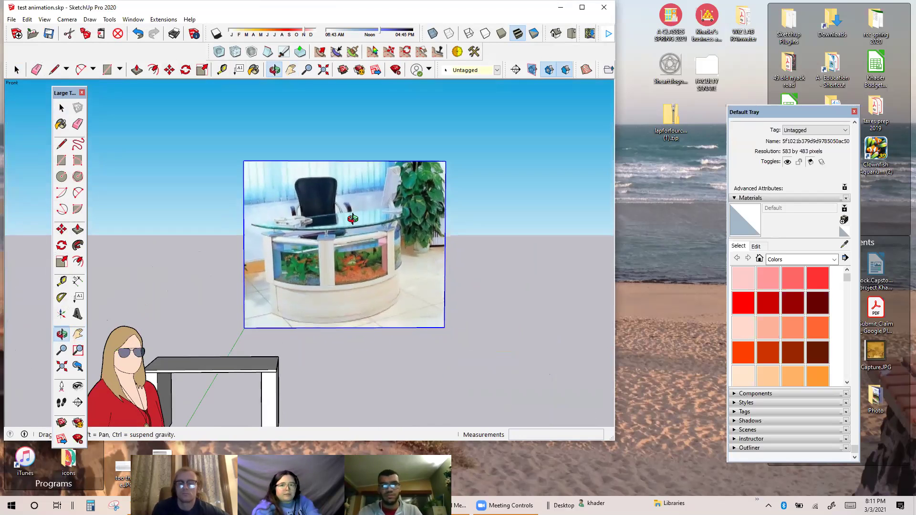
scroll(342, 200, "up", 3)
scroll(354, 239, "up", 2)
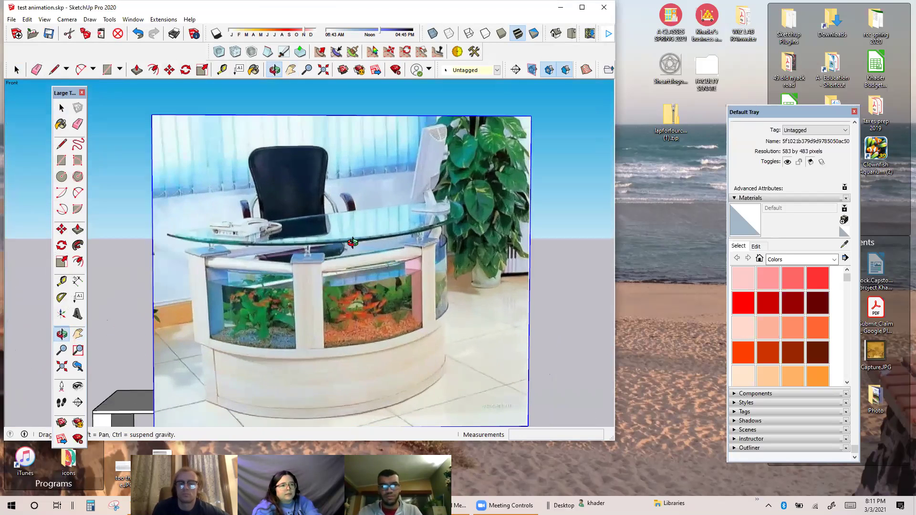
left_click(78, 333)
left_click_drag(286, 282, 280, 260)
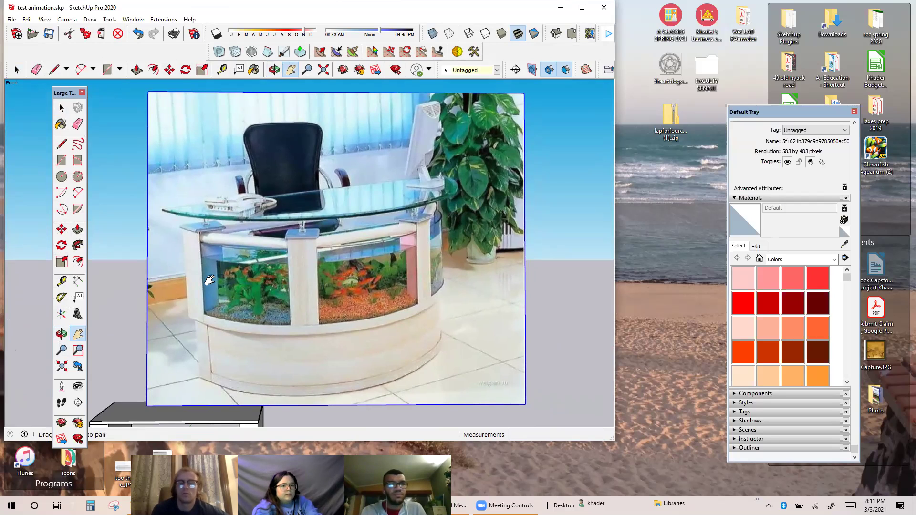
scroll(253, 279, "up", 1)
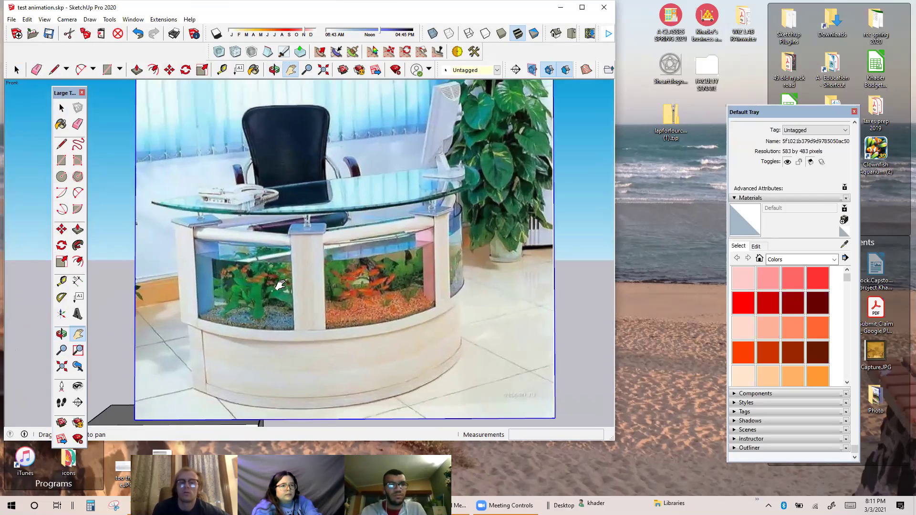
left_click_drag(280, 285, 279, 286)
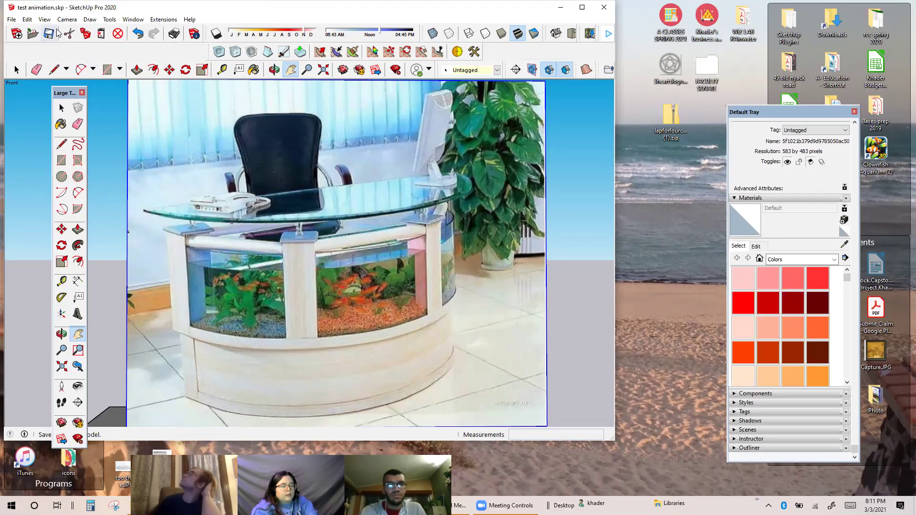
left_click(43, 20)
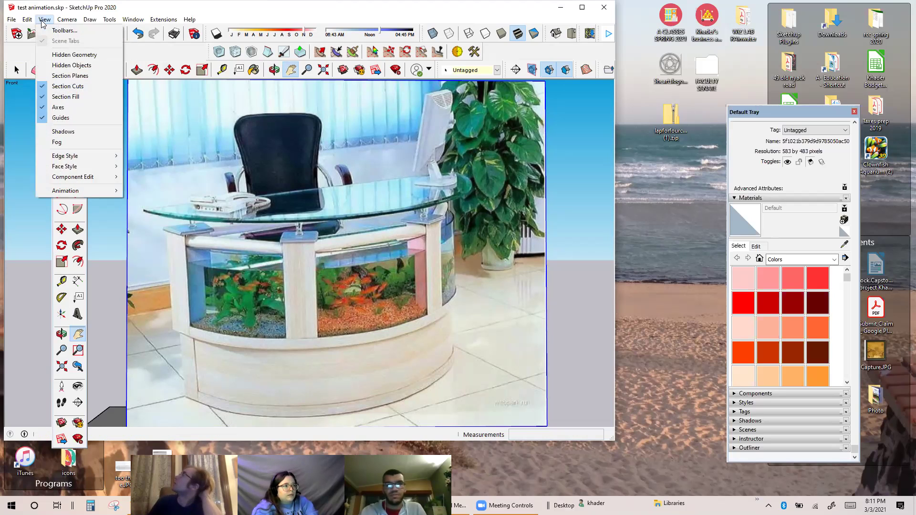
mouse_move(89, 192)
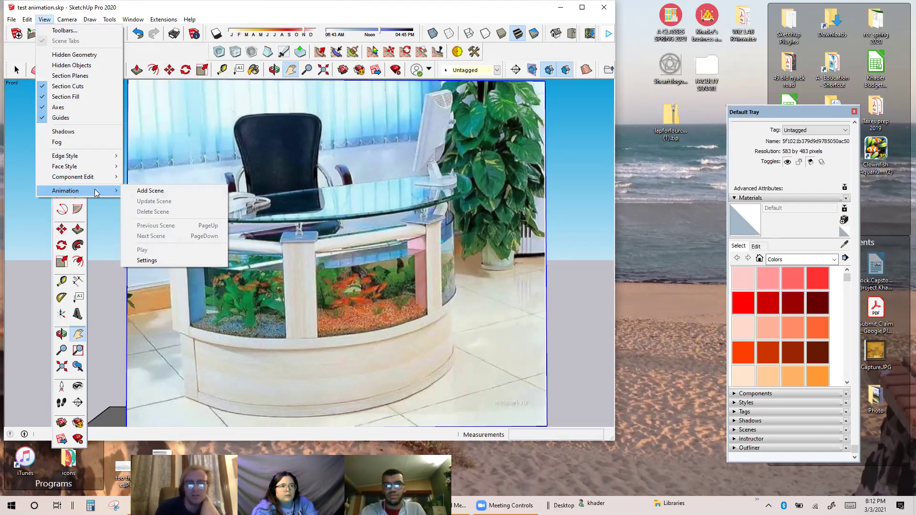
left_click(150, 190)
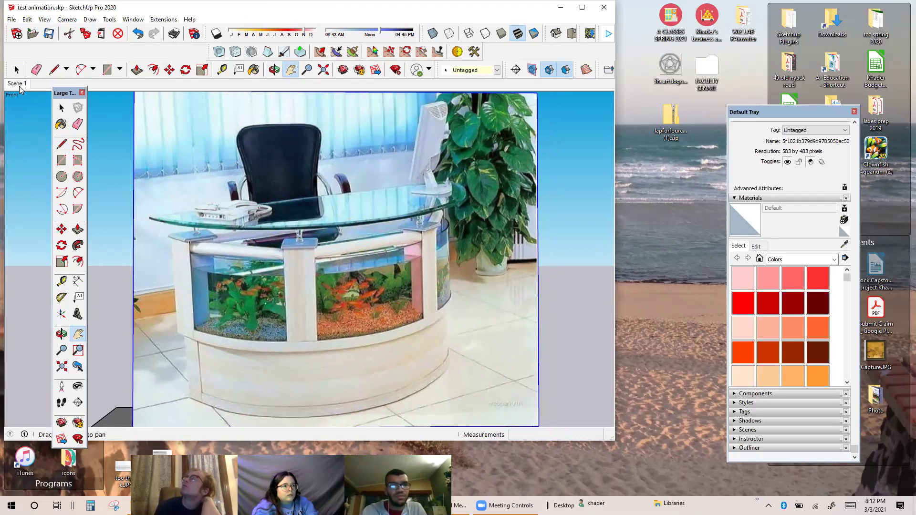
left_click(44, 19)
mouse_move(70, 192)
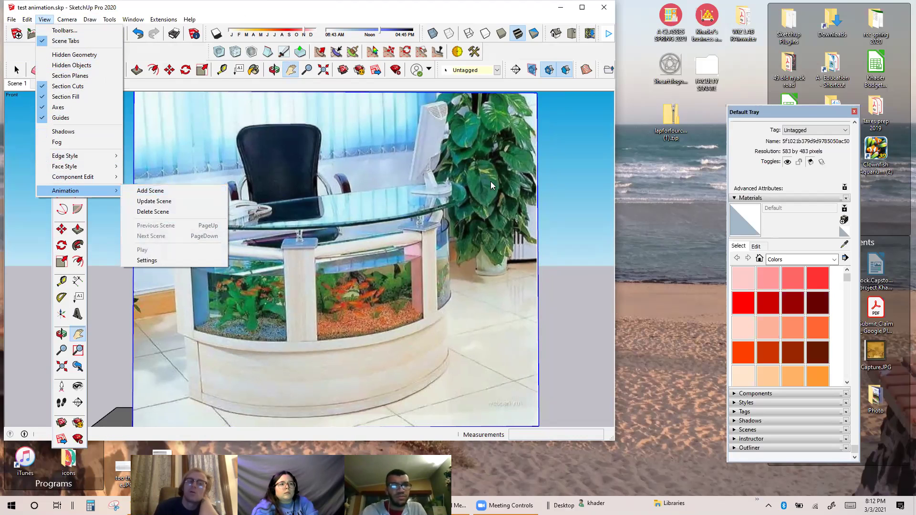
left_click(591, 213)
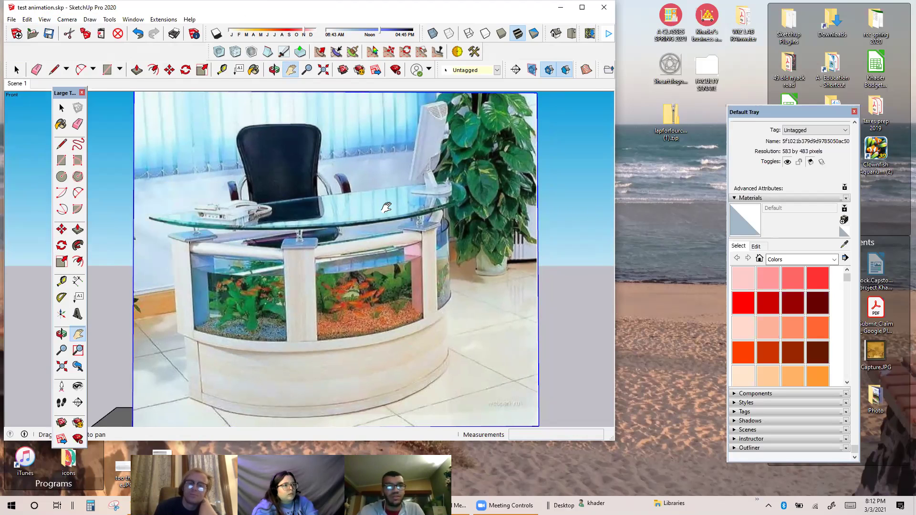
Test Scene 1 by zooming far away from the image and recalling the saved view, doing this twice
scroll(451, 206, "down", 1)
scroll(479, 208, "down", 10)
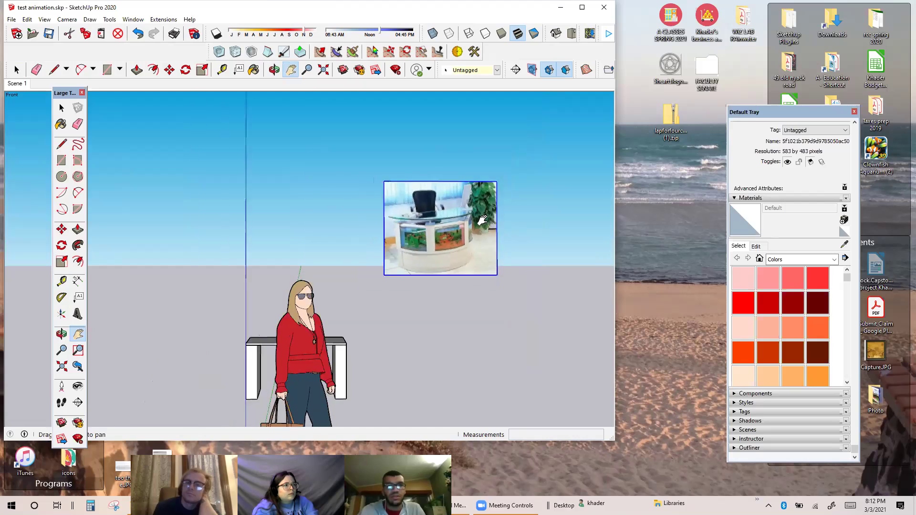
scroll(482, 219, "down", 4)
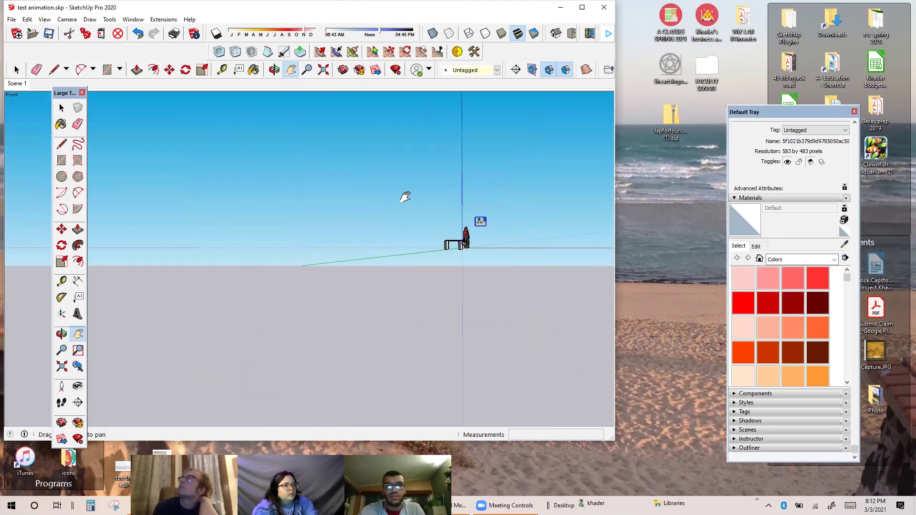
left_click(13, 84)
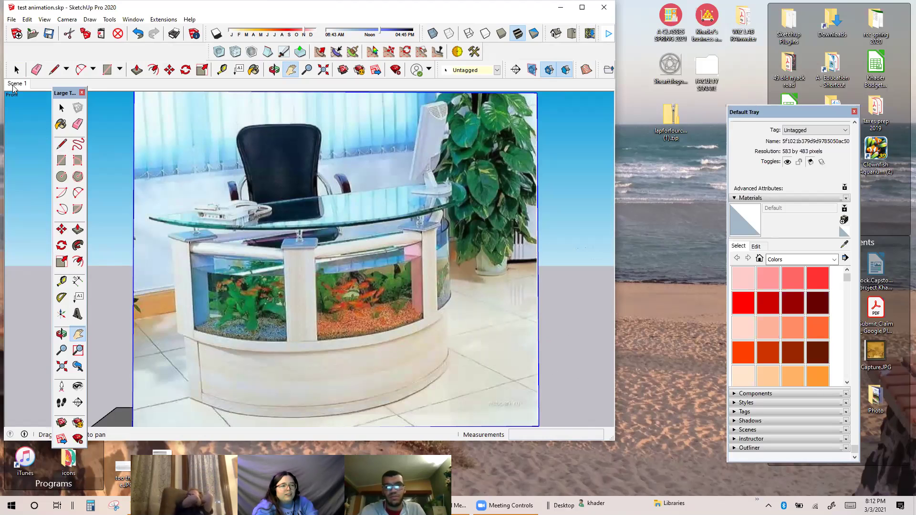
scroll(322, 186, "down", 10)
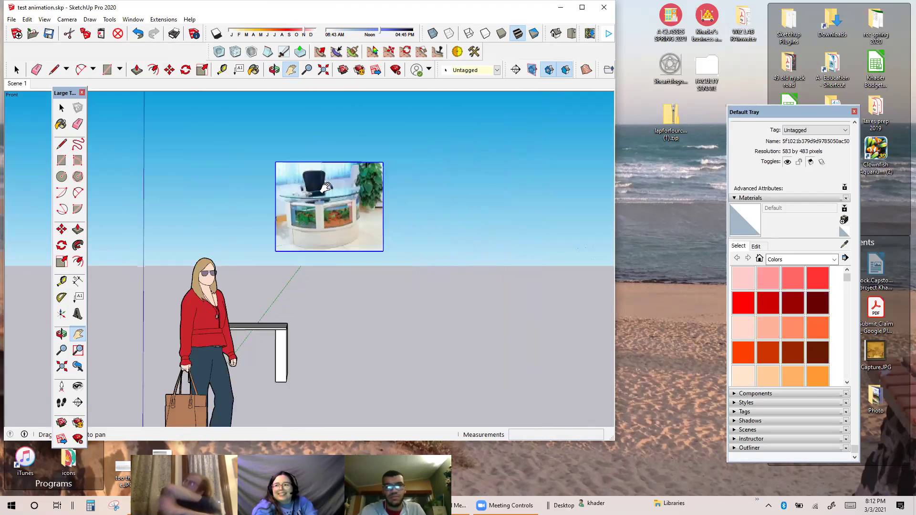
scroll(324, 193, "down", 5)
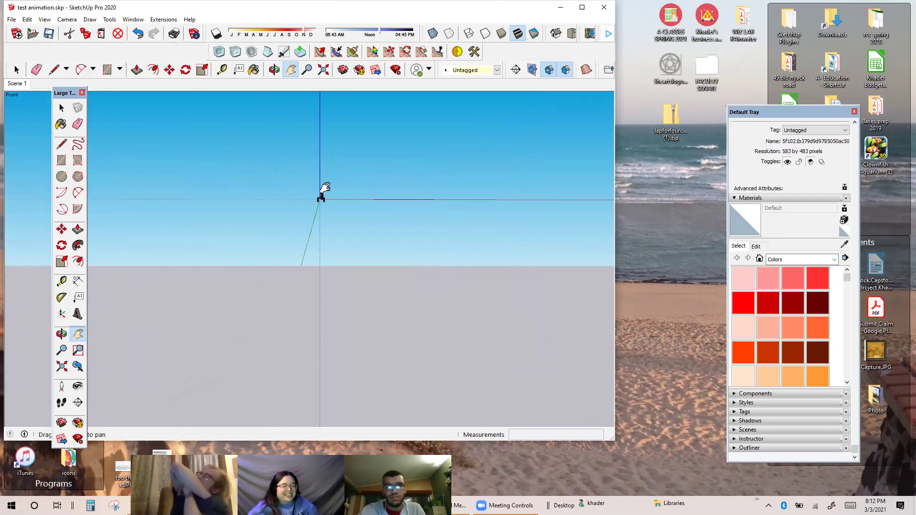
left_click(12, 84)
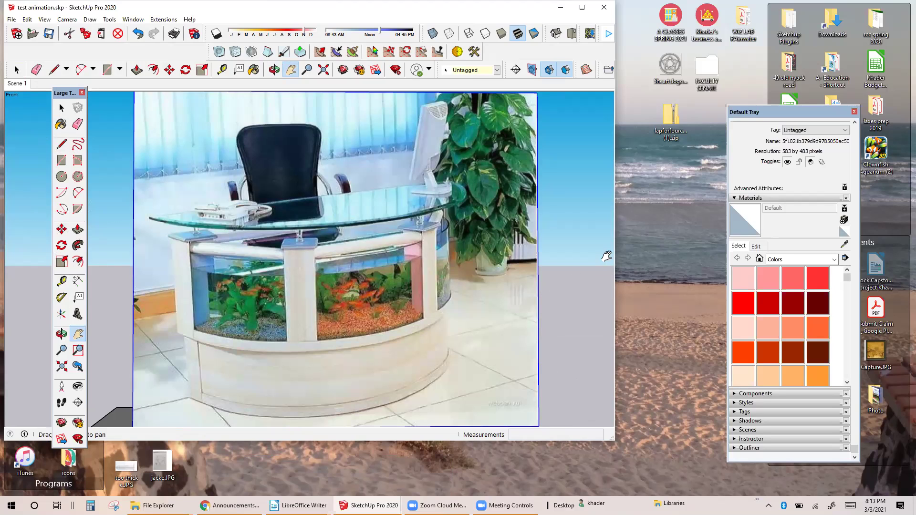
Frame the whole modelled desk close up at a slight angle, without the photo, and add the view as a second scene
left_click_drag(360, 252, 568, 155)
mouse_move(336, 269)
left_mouse_down()
mouse_move(415, 214)
mouse_move(438, 150)
left_mouse_up()
left_click(61, 334)
left_click_drag(105, 344, 194, 354)
left_click(77, 333)
left_click_drag(183, 306, 517, 249)
scroll(504, 238, "up", 3)
left_click_drag(465, 222, 428, 181)
scroll(422, 225, "up", 2)
scroll(356, 357, "up", 1)
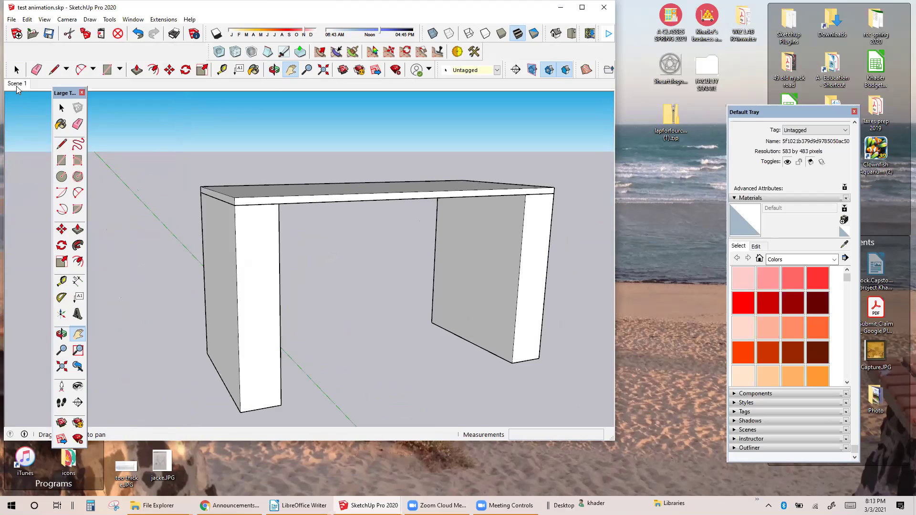
right_click(17, 85)
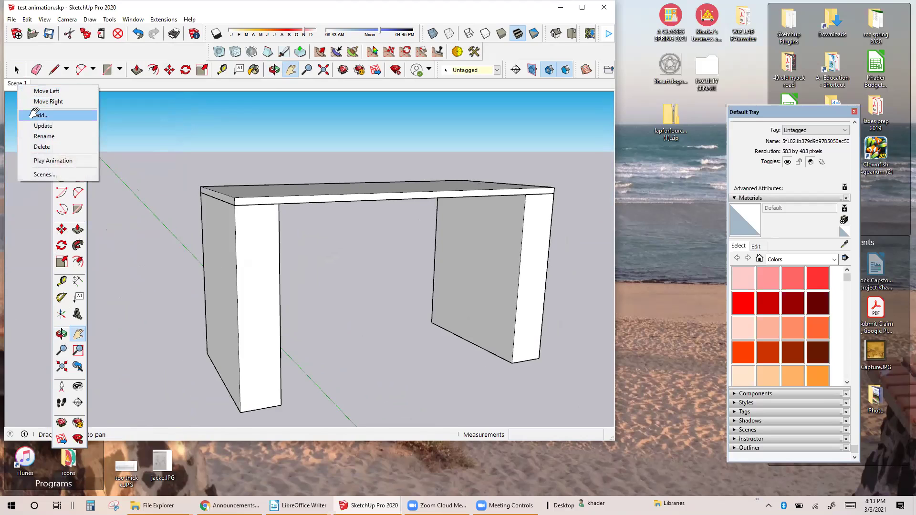
left_click(34, 113)
Move the Large Tool Set away from the scene tabs and switch to Scene 1, then Scene 2, to check the transition
left_click_drag(68, 95, 9, 193)
left_click(21, 87)
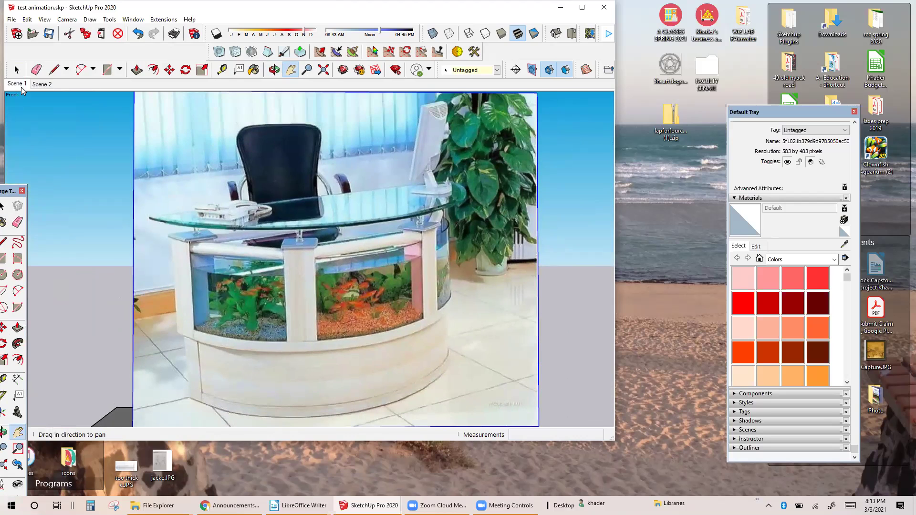
left_click(40, 84)
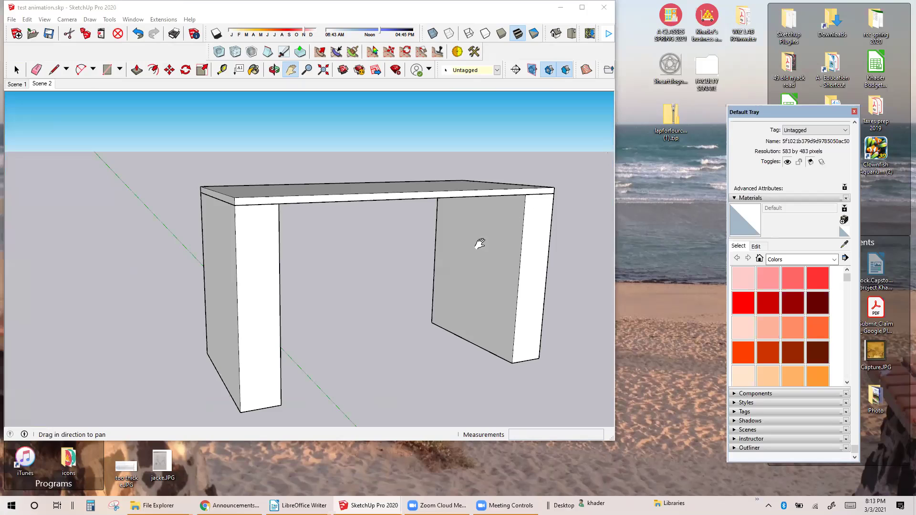
Maximize the modelling window and reposition the Large Tool Set so all its tools are inside the drawing area
left_click(582, 7)
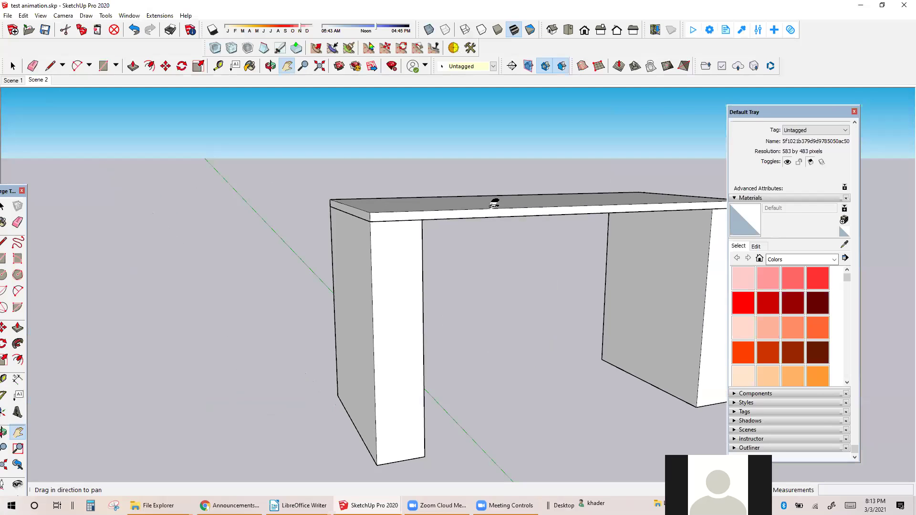
scroll(494, 204, "down", 2)
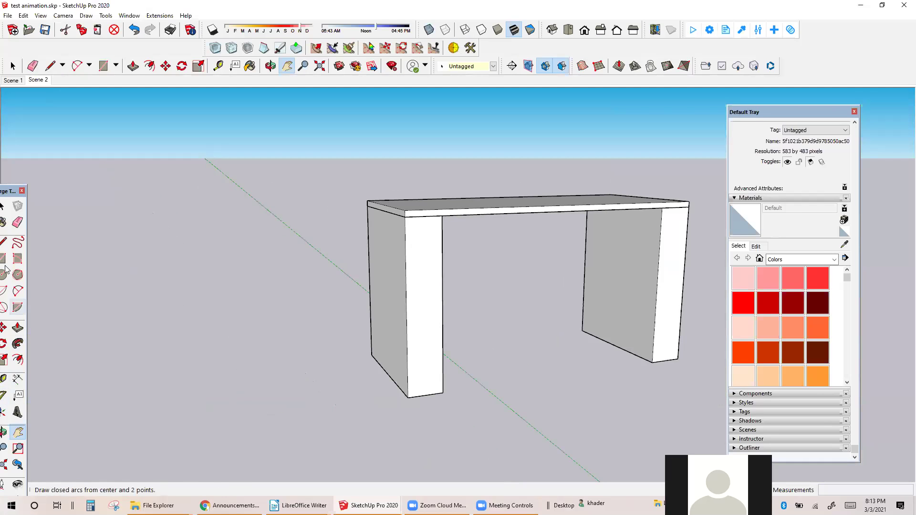
left_click_drag(5, 193, 43, 172)
Orbit to a higher view from the desk's other end, add it after Scene 2, and switch between both scenes to test
left_click(39, 411)
mouse_move(389, 308)
left_mouse_down()
mouse_move(545, 282)
mouse_move(453, 302)
mouse_move(396, 302)
left_mouse_up()
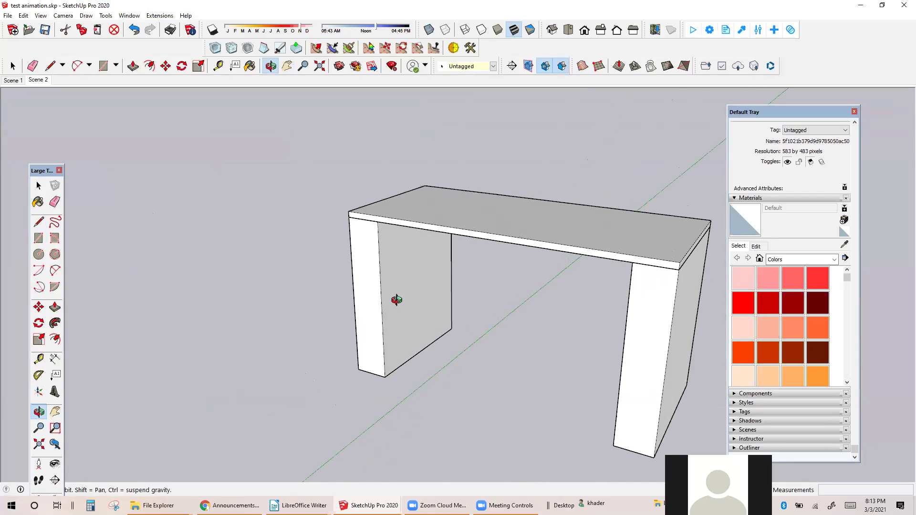
right_click(42, 84)
left_click(59, 113)
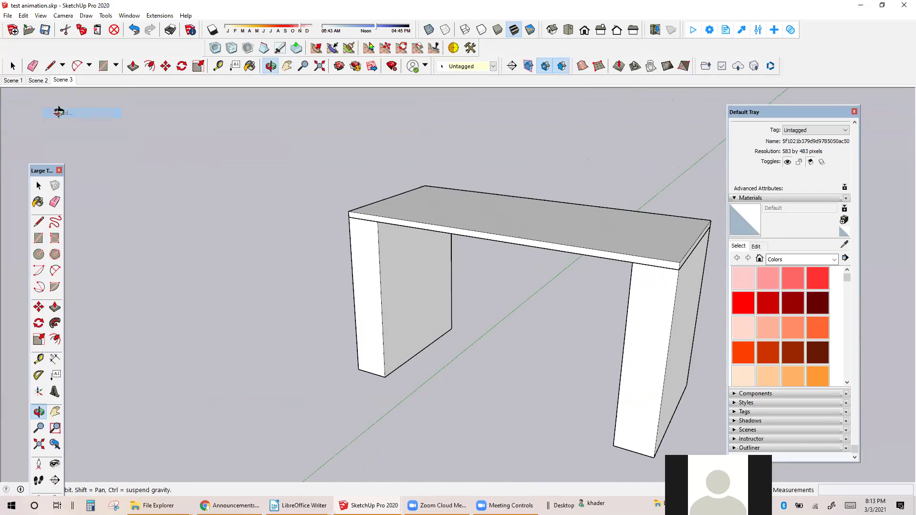
left_click(40, 81)
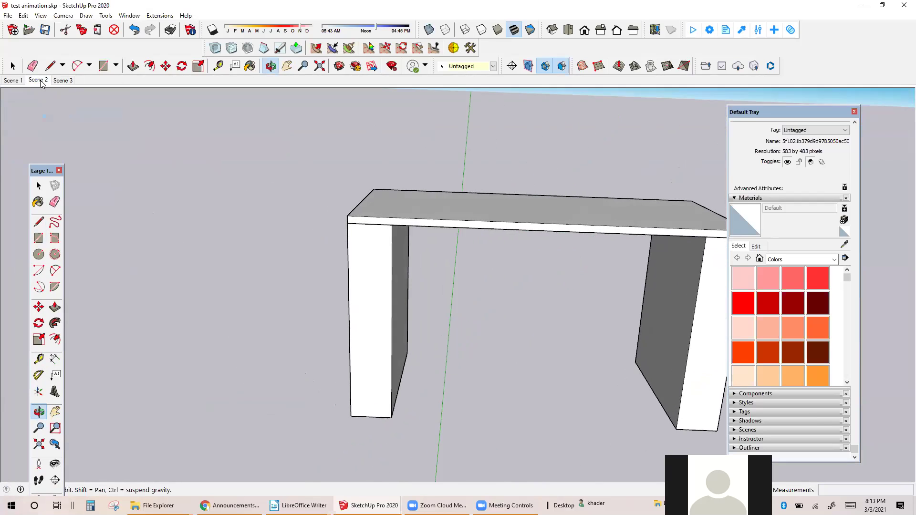
left_click(62, 81)
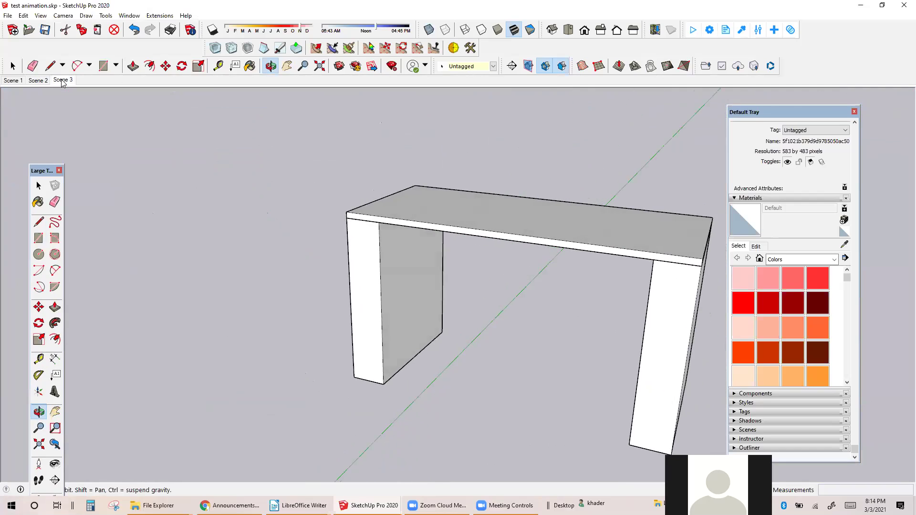
Add a scene after Scene 3, orbit to show the desk's outer end panel at an angle, and update Scene 4 with that view
right_click(65, 85)
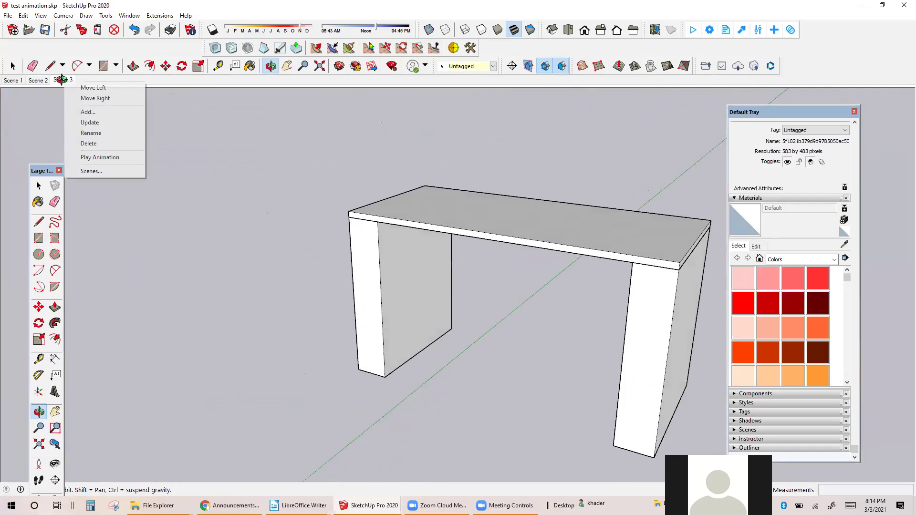
left_click(91, 113)
left_click_drag(485, 198, 364, 178)
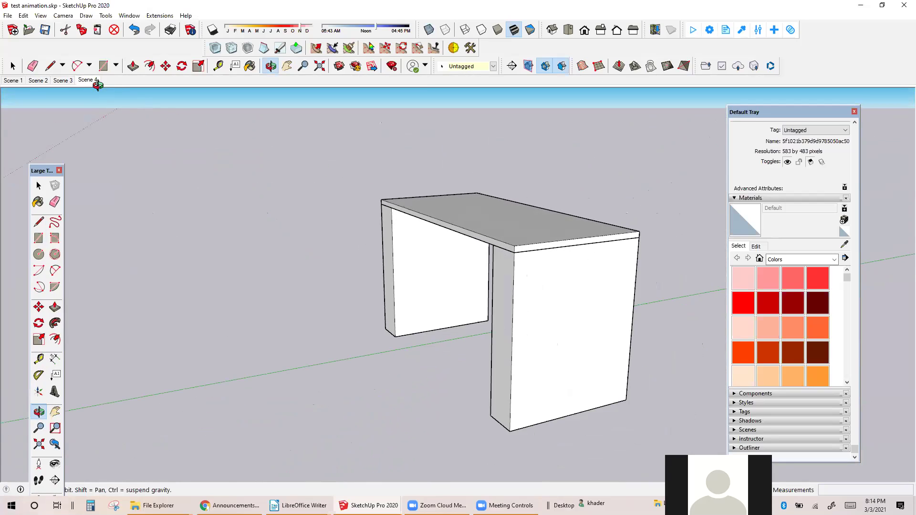
right_click(96, 85)
left_click(127, 122)
Orbit past the desk's end panel to view the opening from its opposite side, and add the view as a scene after Scene 4
left_click_drag(368, 221, 352, 219)
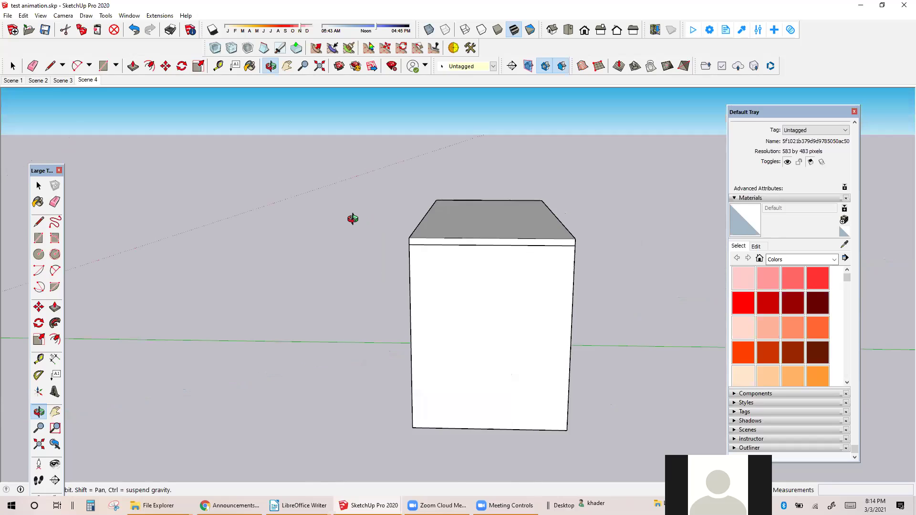
left_click_drag(507, 244, 429, 248)
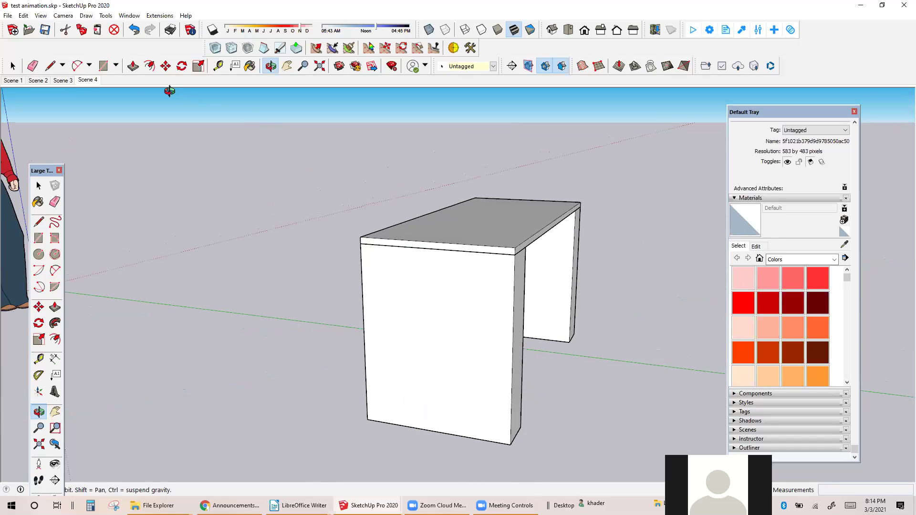
right_click(93, 84)
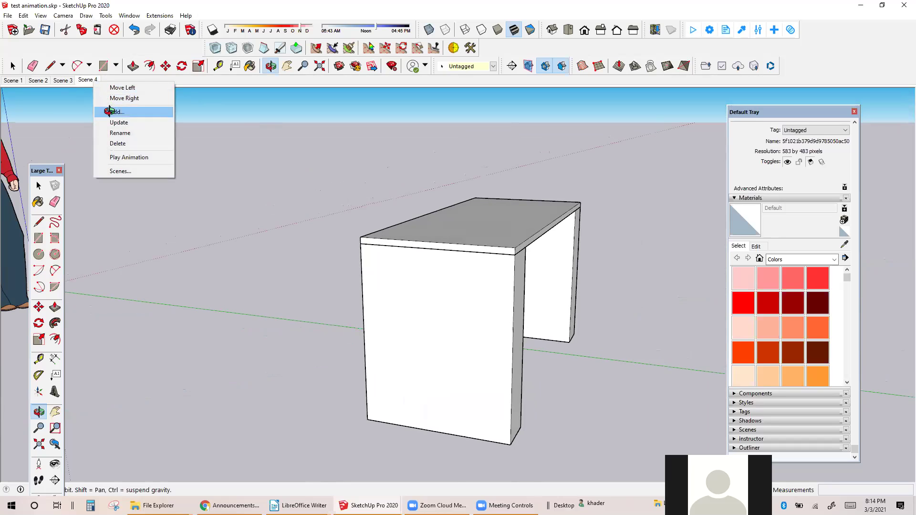
left_click(109, 110)
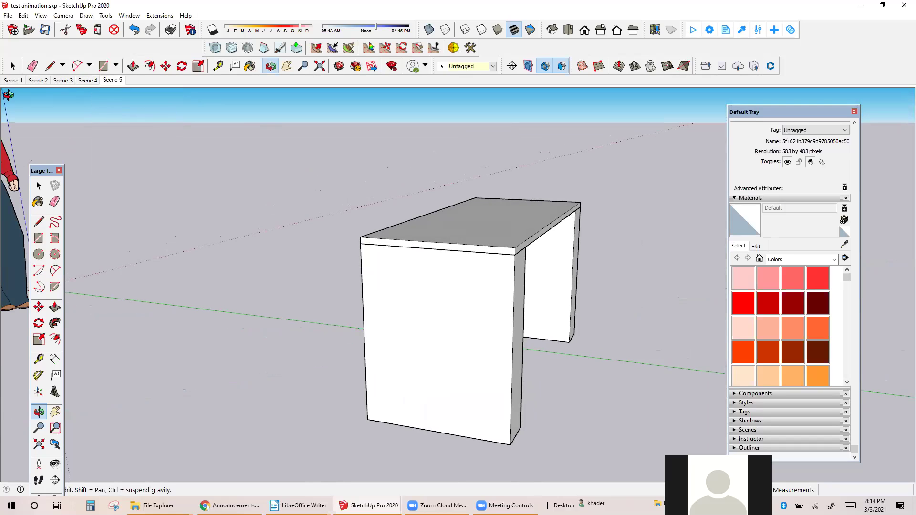
Switch through Scene 2, Scene 3, Scene 4 and Scene 5 to check the transitions
left_click(37, 81)
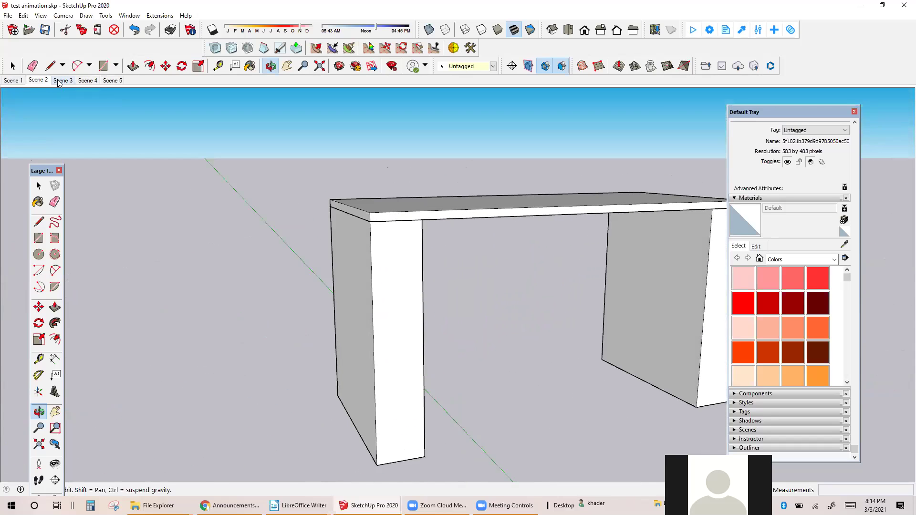
left_click(59, 80)
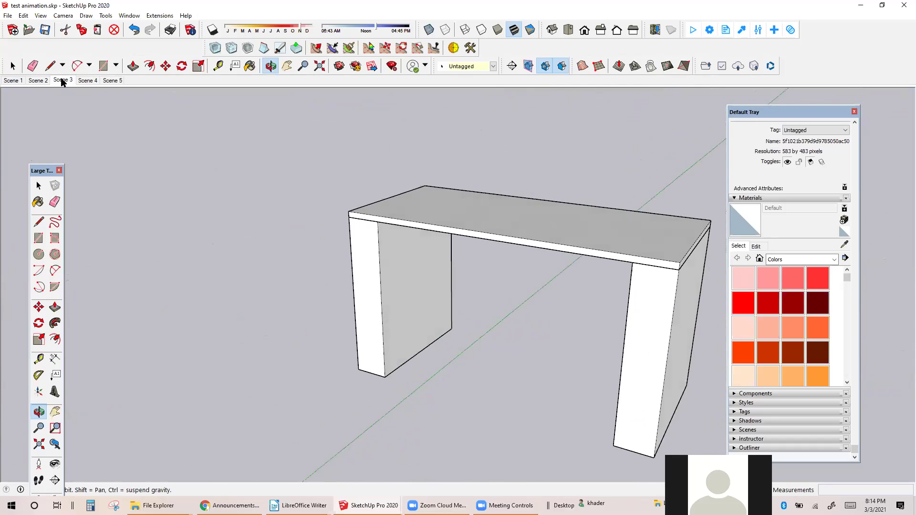
left_click(82, 81)
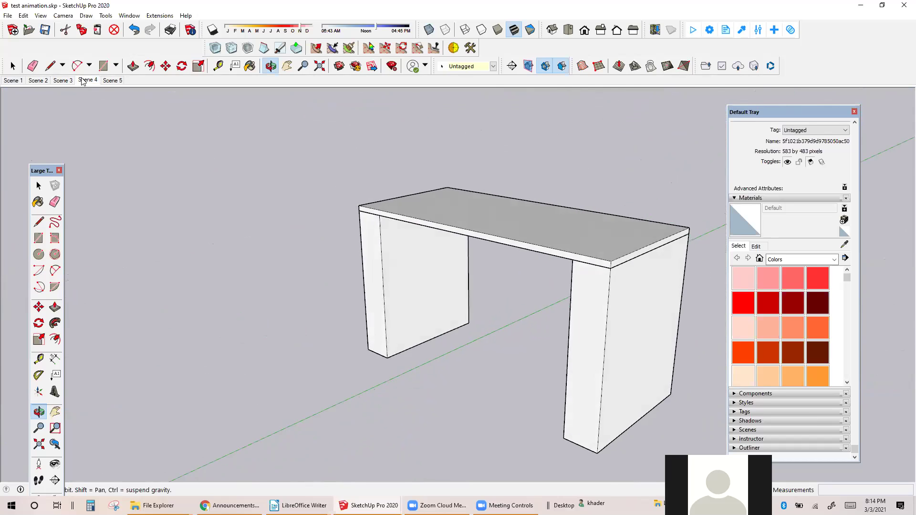
left_click(120, 82)
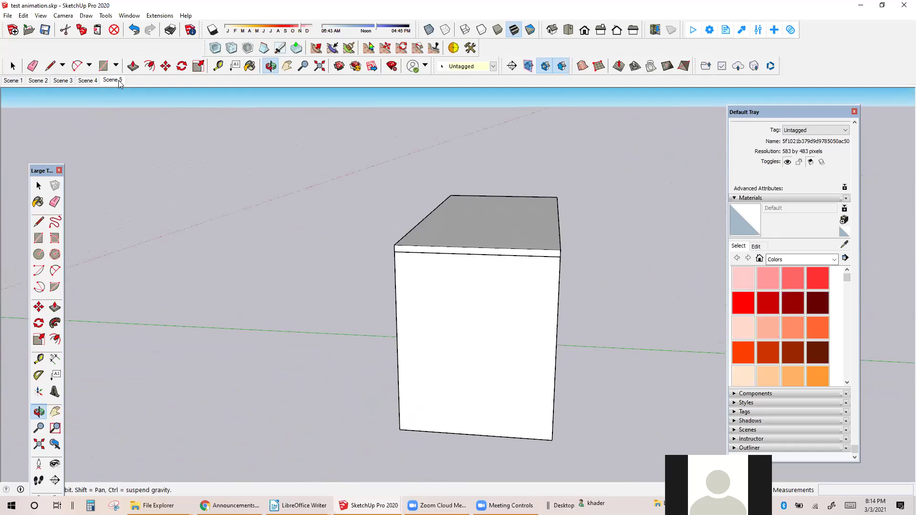
right_click(268, 136)
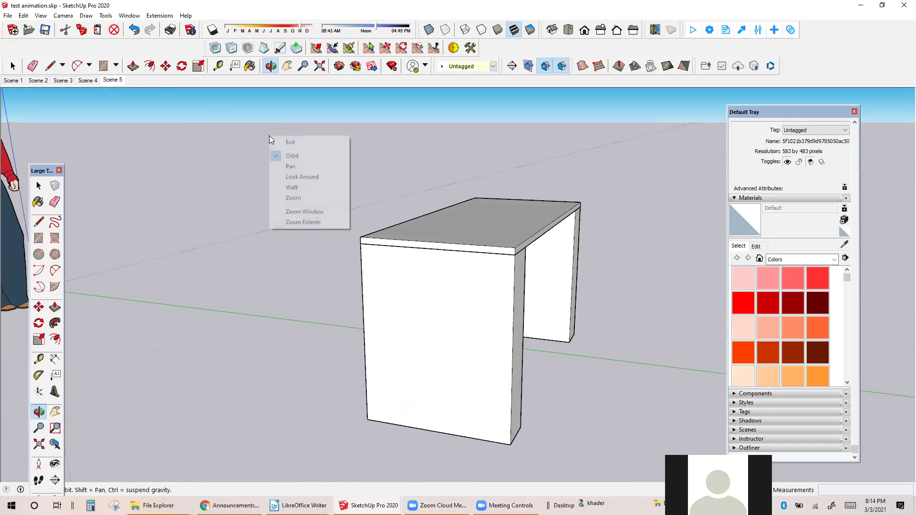
left_click(287, 141)
middle_click_drag(357, 174, 231, 165)
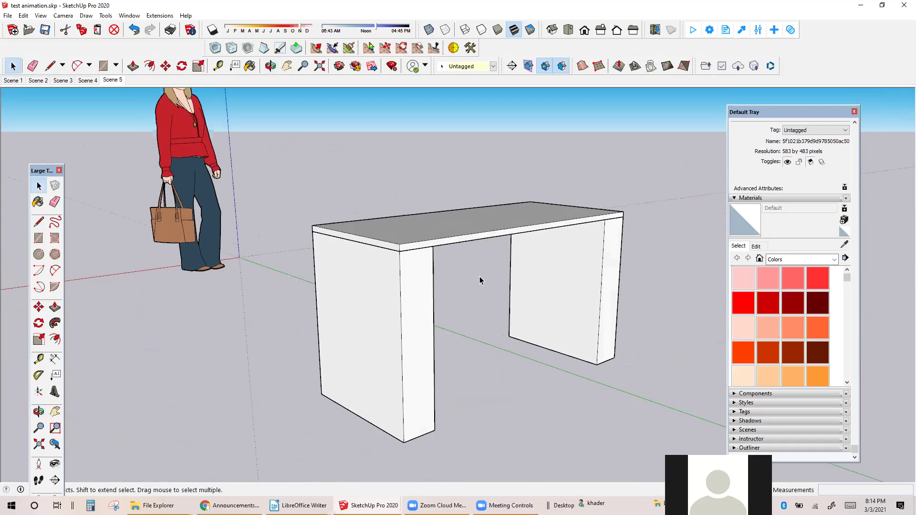
scroll(479, 280, "up", 2)
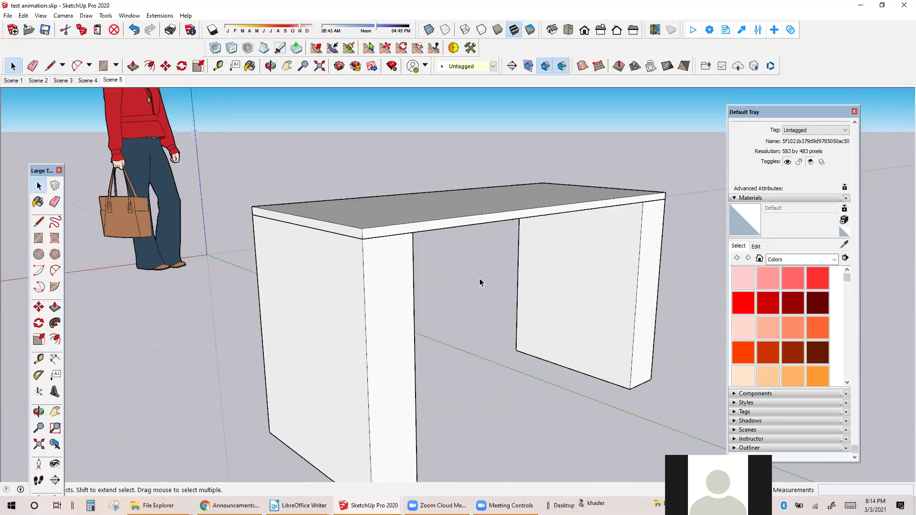
left_click(113, 81)
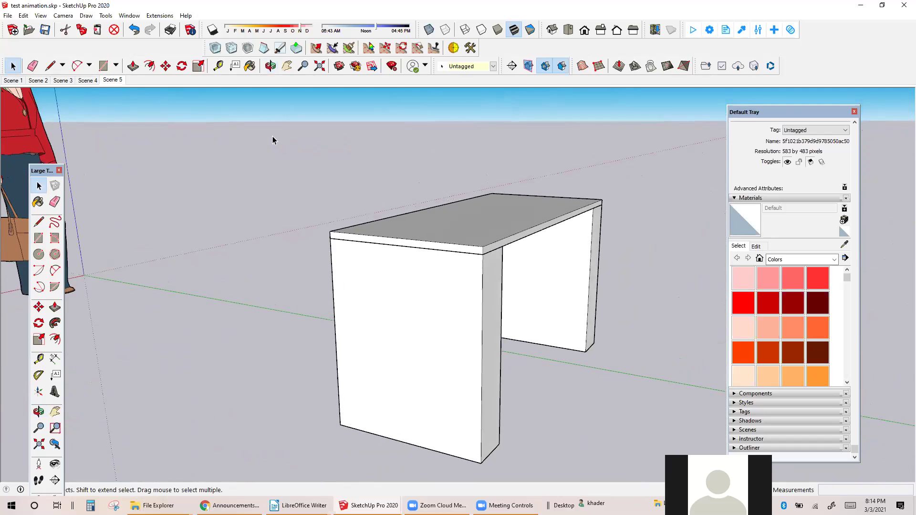
Orbit from Scene 5 to a low close-up of the desktop's corner, update Scene 5, and test the transition from Scene 4
right_click(353, 156)
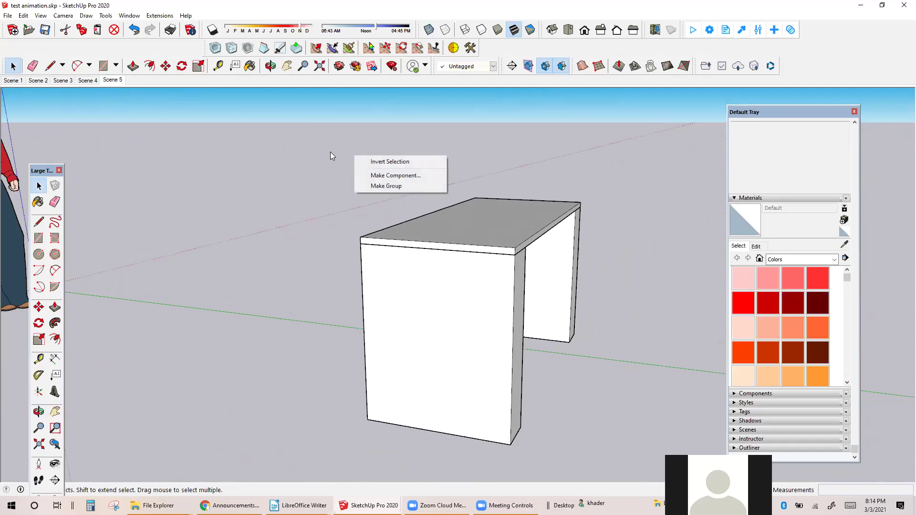
left_click(305, 152)
middle_click_drag(351, 180, 239, 147)
scroll(372, 186, "up", 8)
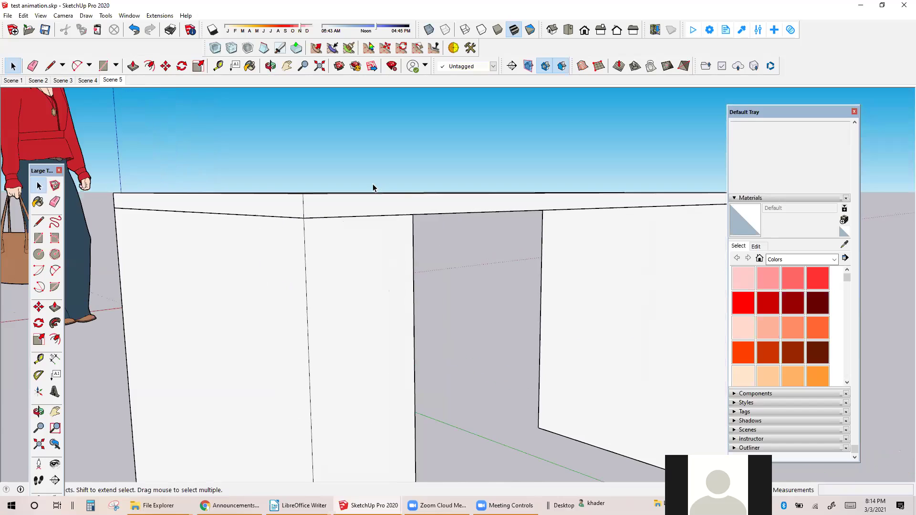
scroll(373, 188, "down", 3)
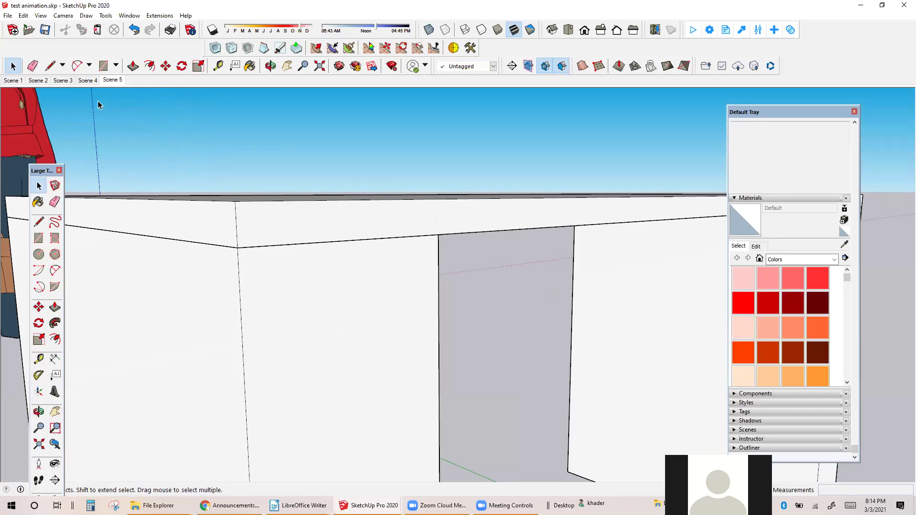
right_click(111, 82)
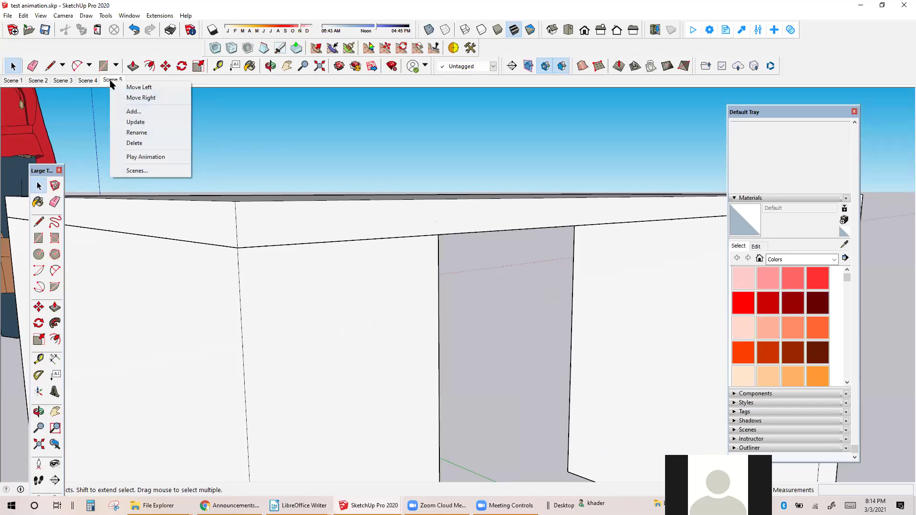
left_click(134, 122)
left_click(88, 81)
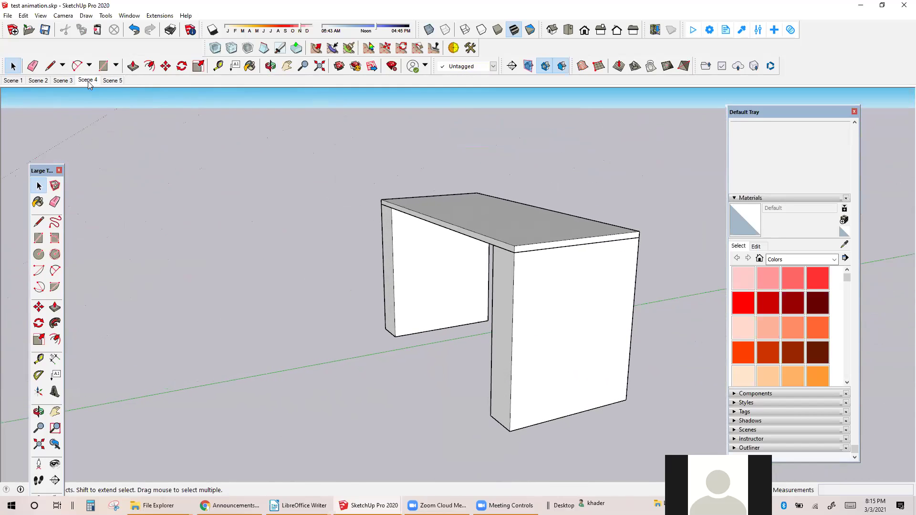
left_click(111, 80)
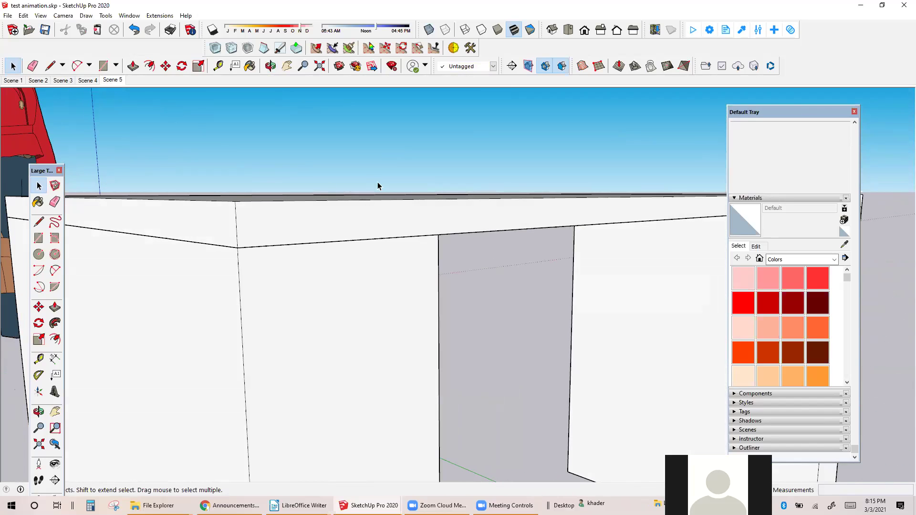
Reframe Scene 5 to show the whole desk from a low angle beneath the top, update it, and test the transition from Scene 4
scroll(413, 203, "down", 7)
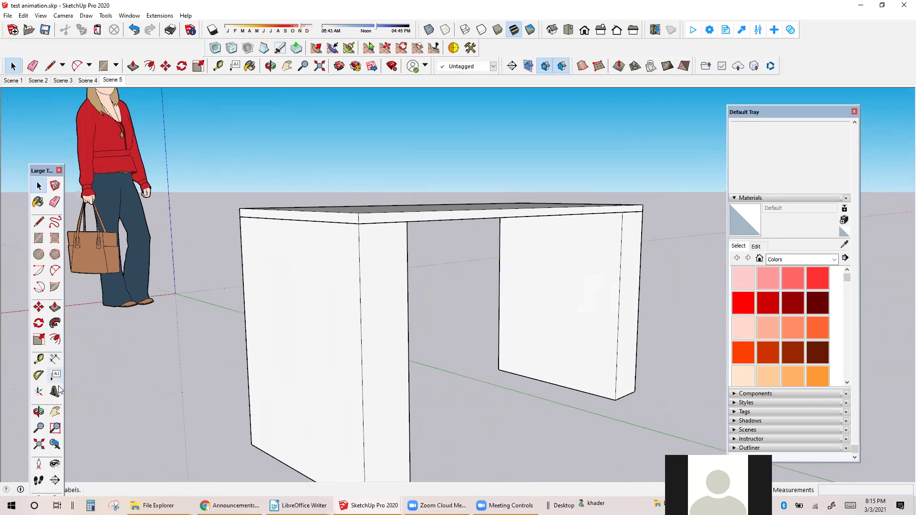
left_click(54, 412)
left_click_drag(344, 321, 337, 262)
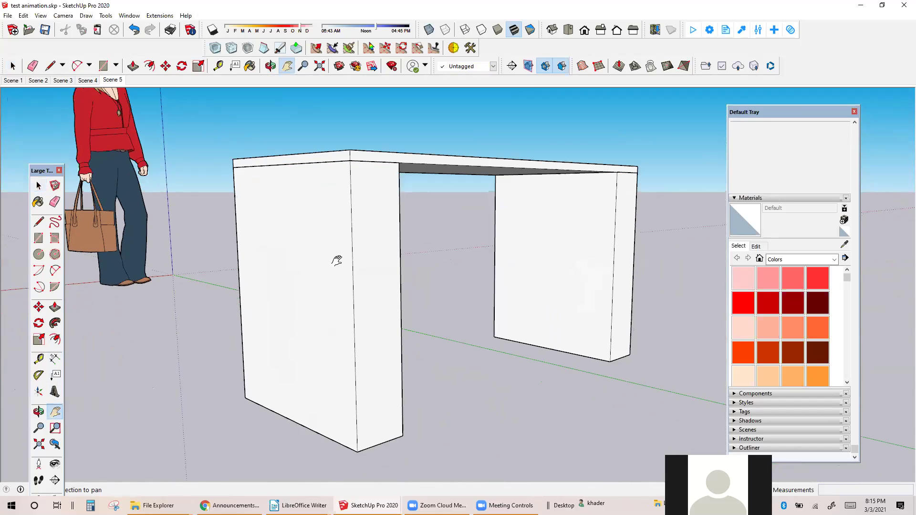
right_click(112, 80)
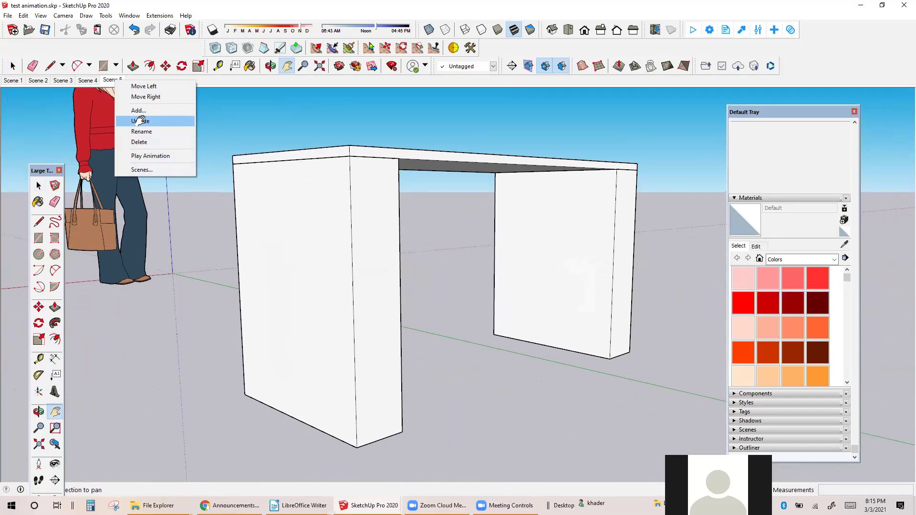
left_click(141, 121)
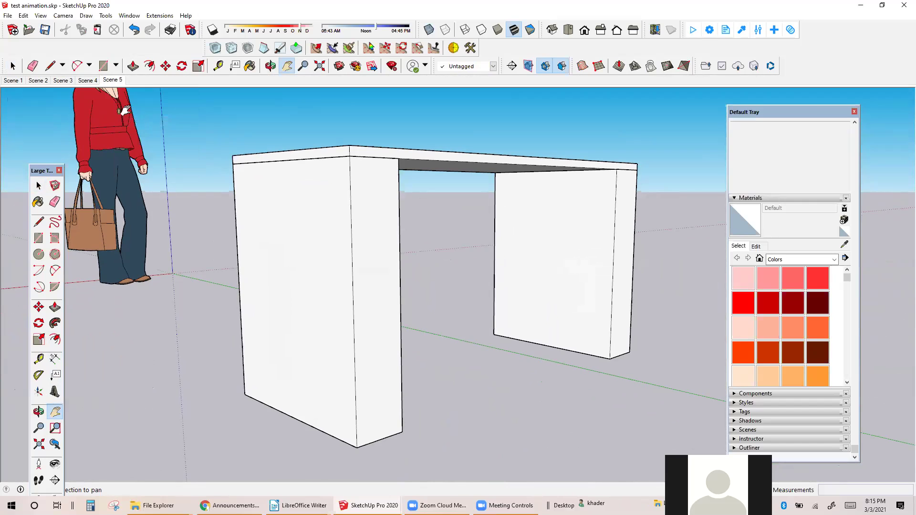
left_click(88, 82)
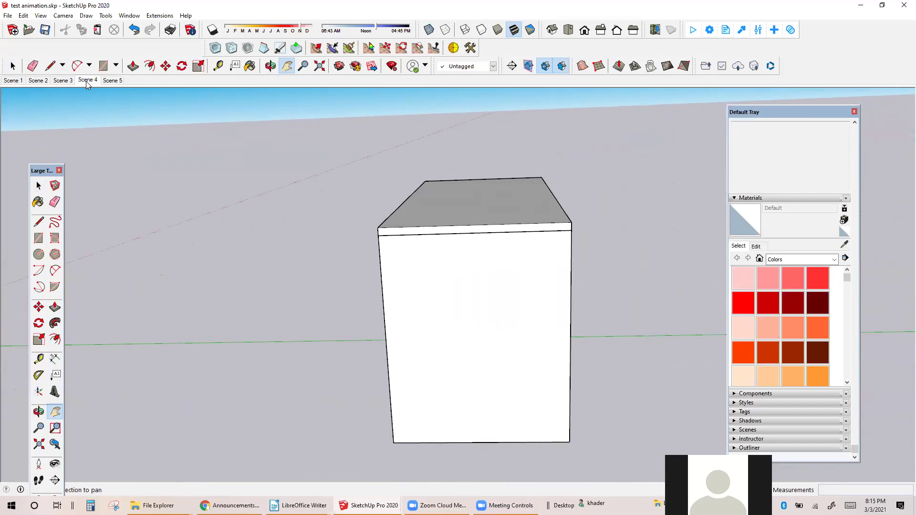
left_click(110, 80)
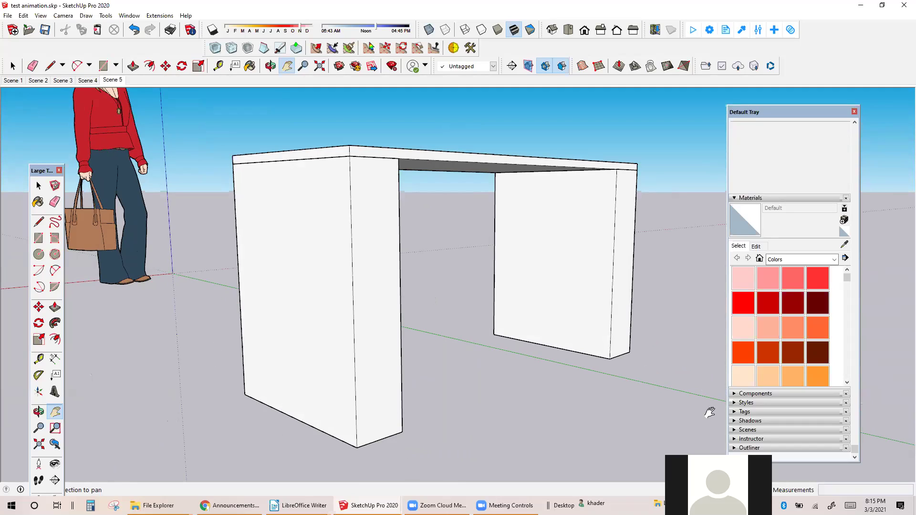
Collapse Materials and Entity Info in the Default Tray, and switch through Scenes 1 to 4 to review the sequence
left_click(734, 198)
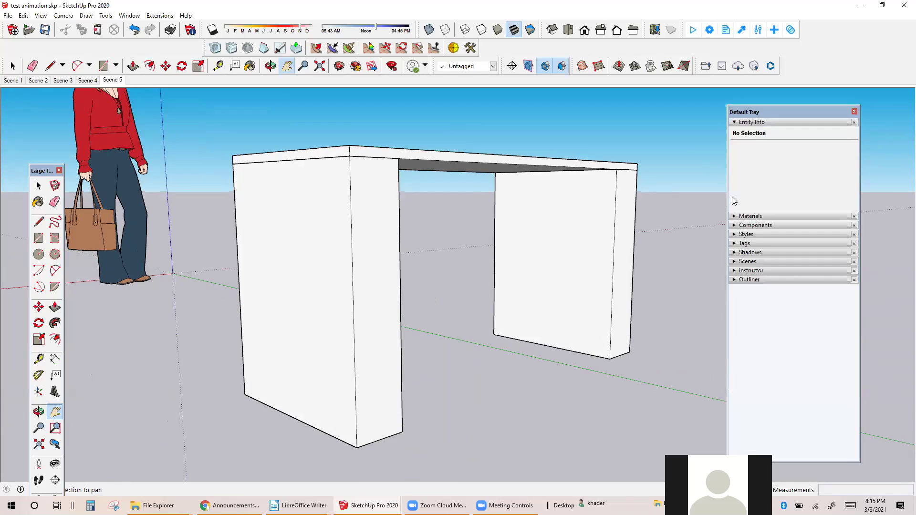
left_click(733, 122)
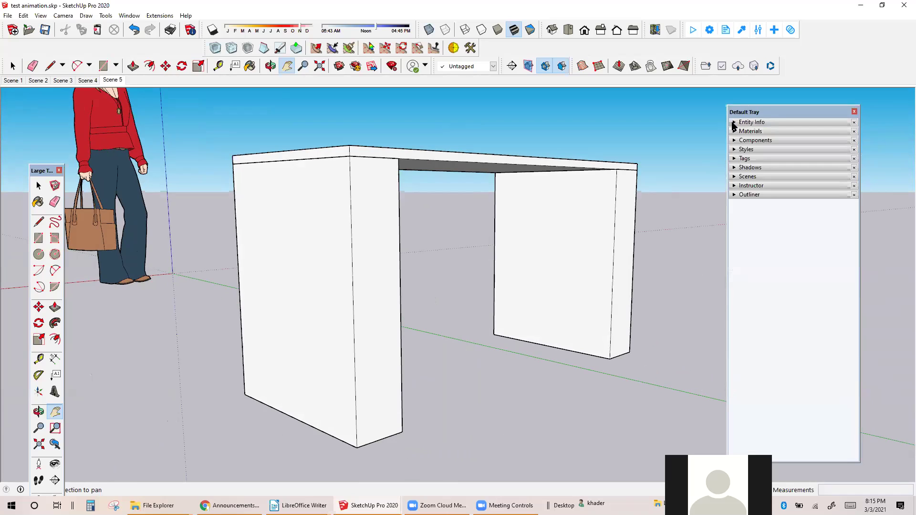
left_click(12, 80)
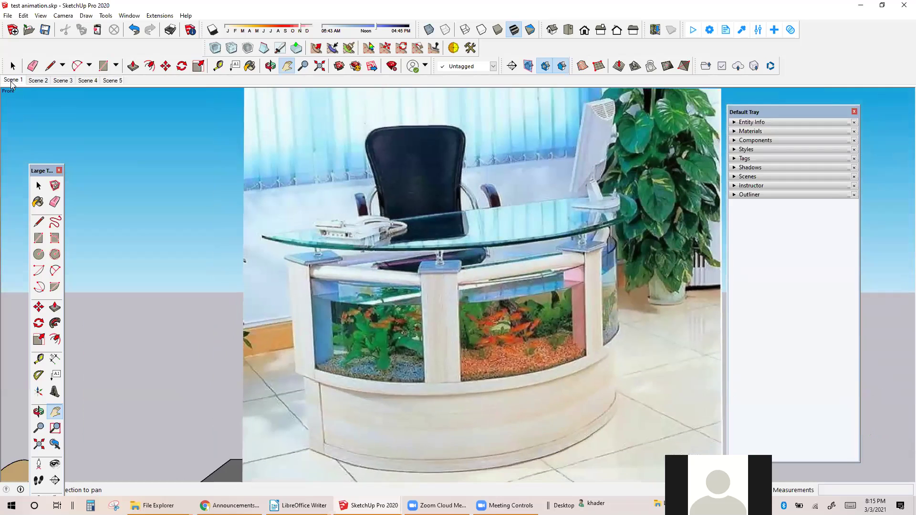
left_click(34, 80)
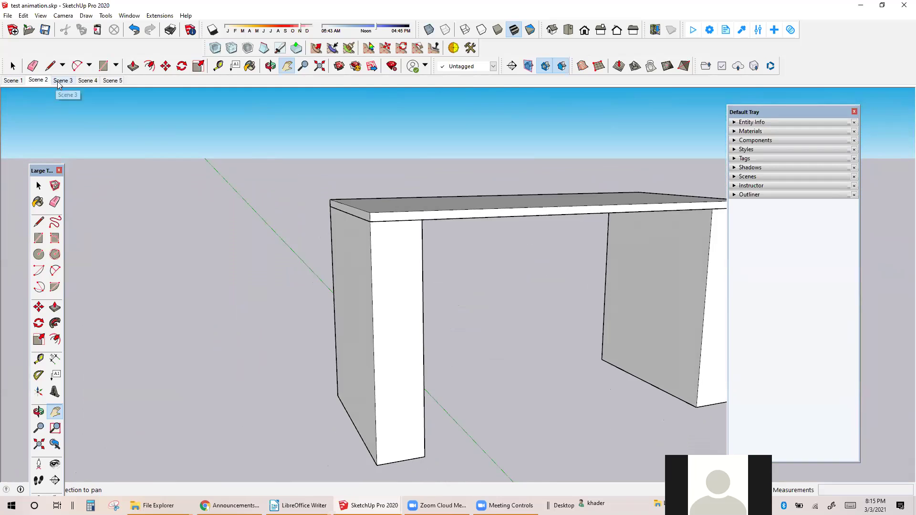
left_click(59, 81)
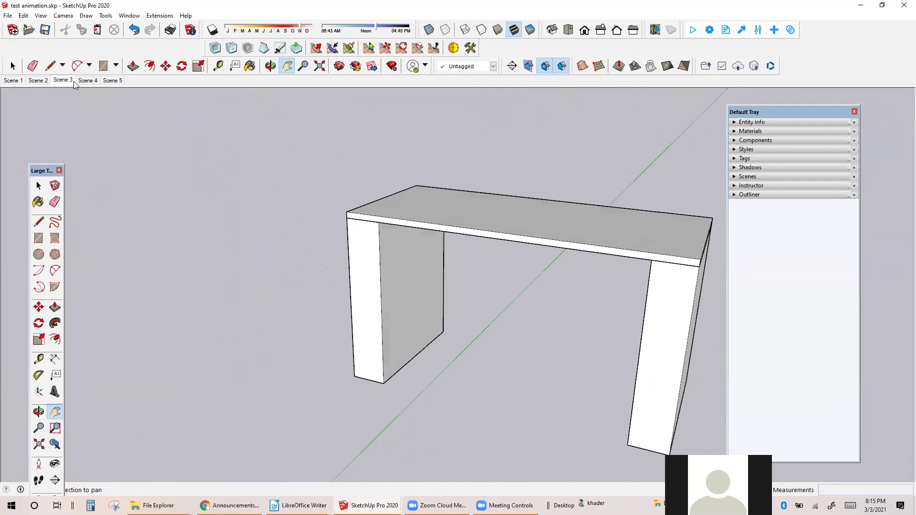
left_click(80, 81)
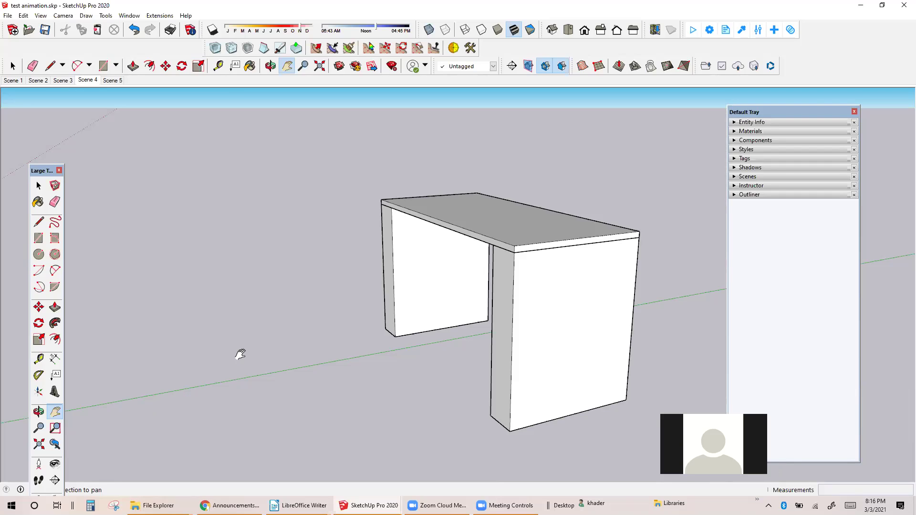
Import "desk two monitors+Reversible+L-Shape+Desk.jpg" as a JPEG image and place it as a small upright picture above the modelled desk
left_click_drag(561, 310, 521, 295)
middle_click_drag(509, 296, 447, 320)
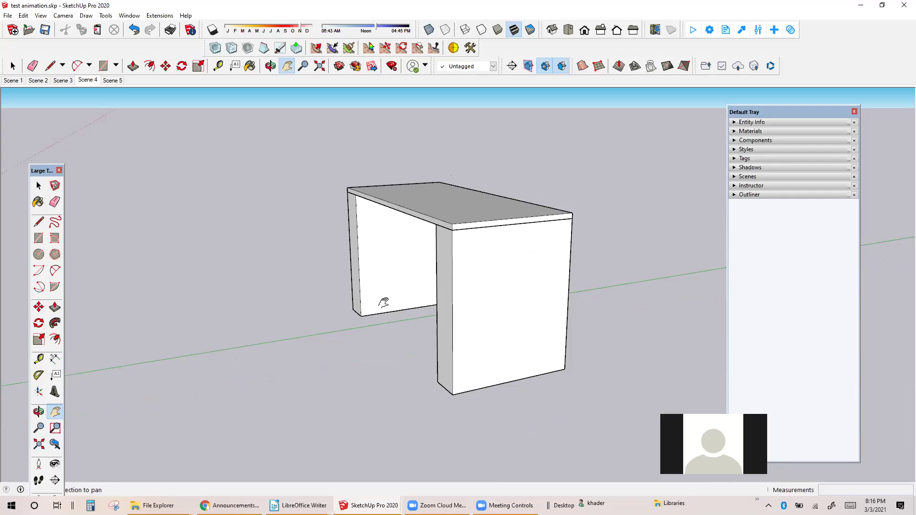
scroll(472, 262, "down", 8)
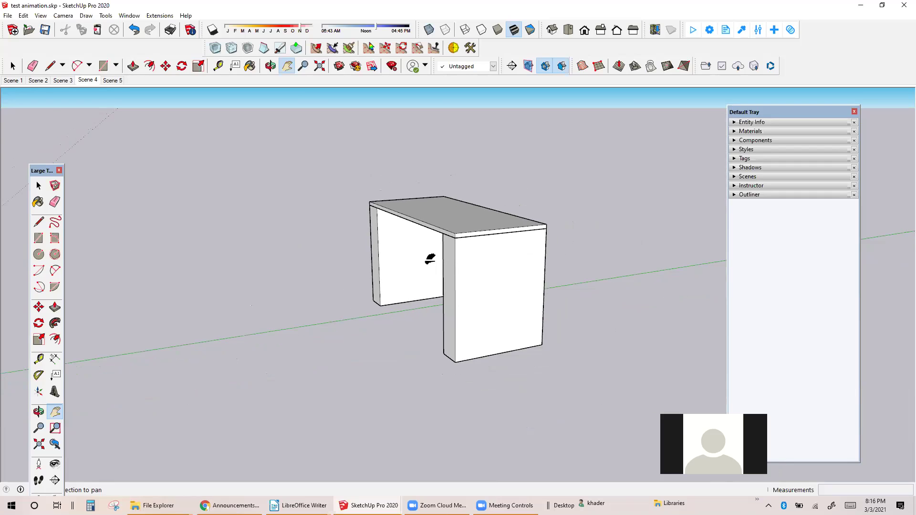
left_click(8, 15)
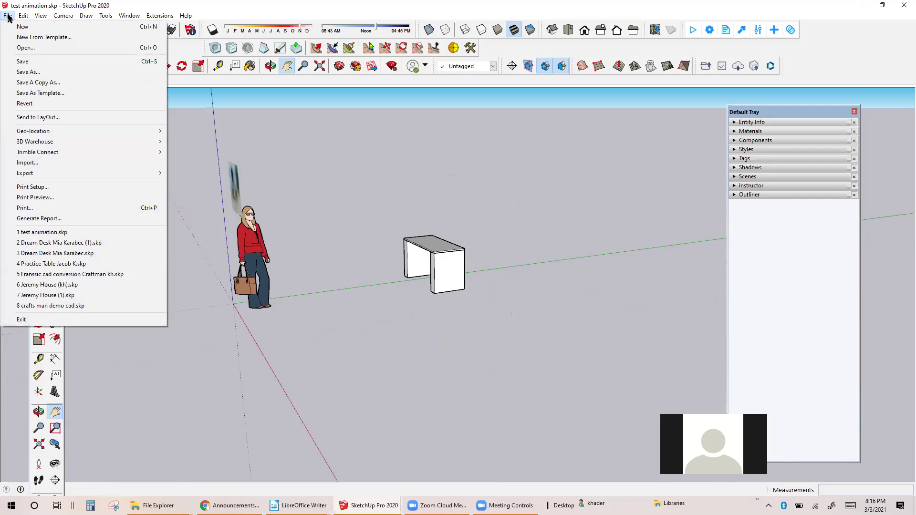
left_click(52, 167)
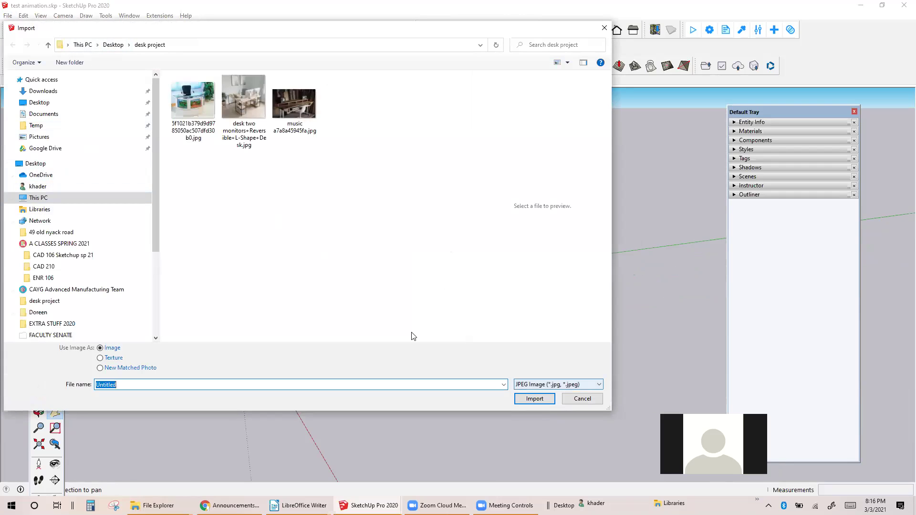
key("alt+Down")
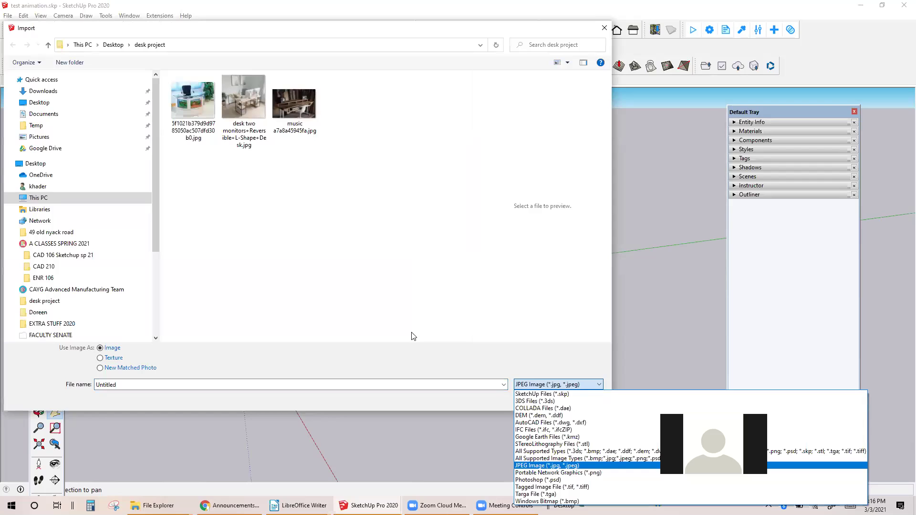
left_click(562, 466)
left_click(256, 104)
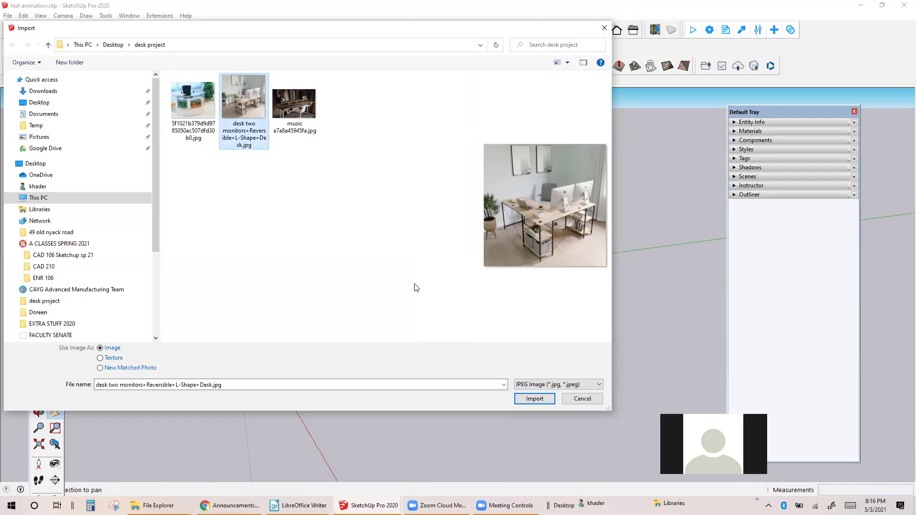
left_click(534, 399)
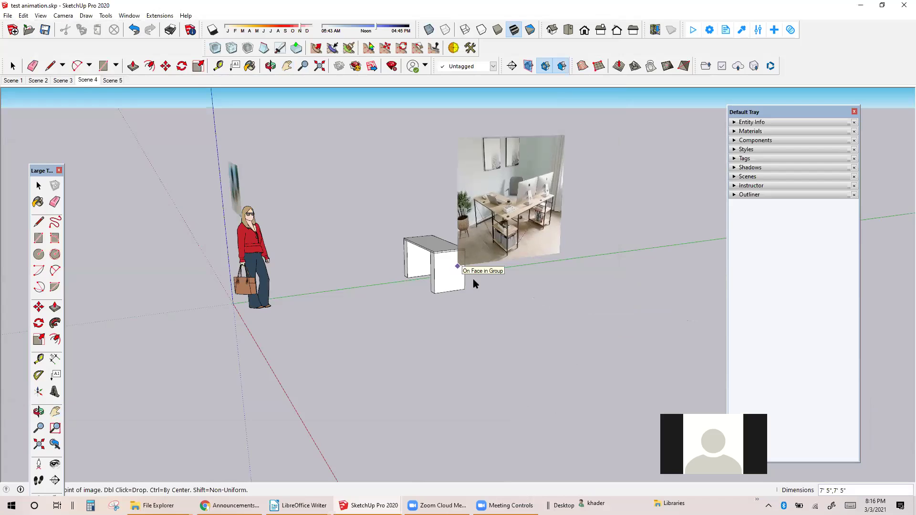
left_click(434, 120)
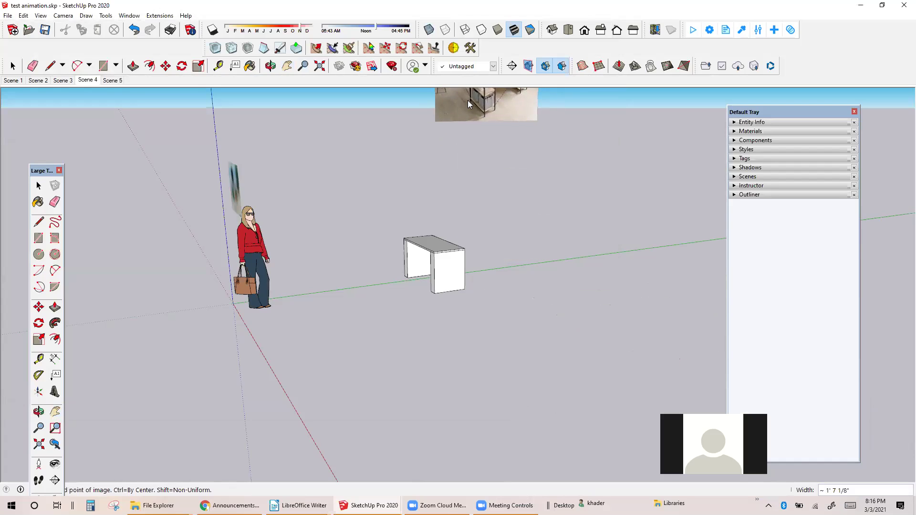
left_click(480, 92)
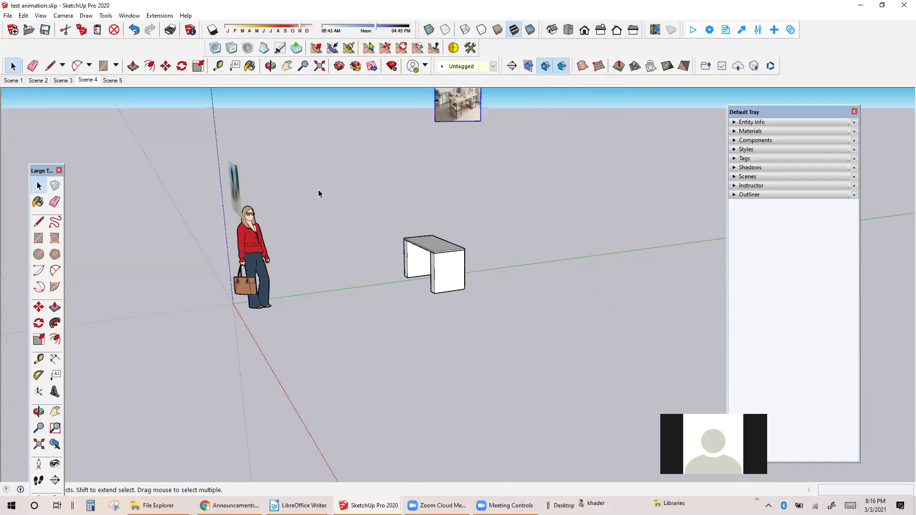
Frame the imported two-monitor desk photo close up from the front and add a new scene of it after Scene 4
left_click(55, 411)
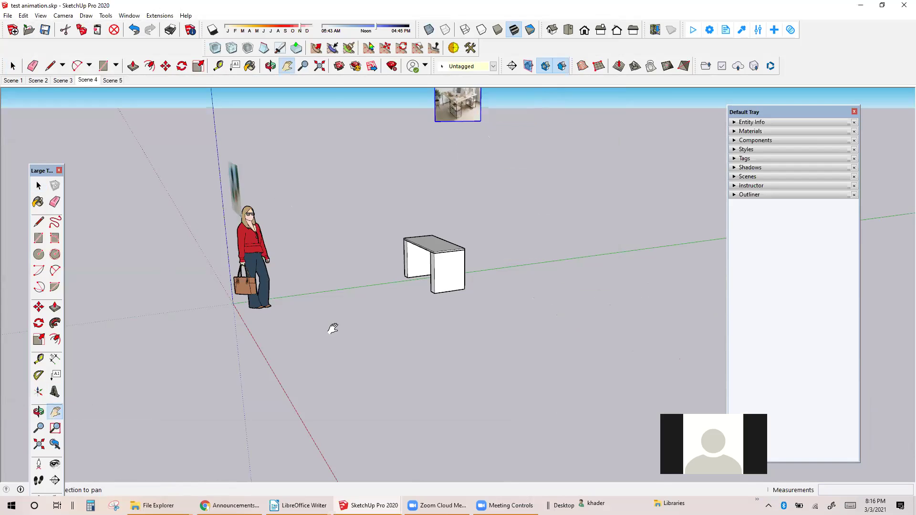
left_click_drag(349, 313, 324, 353)
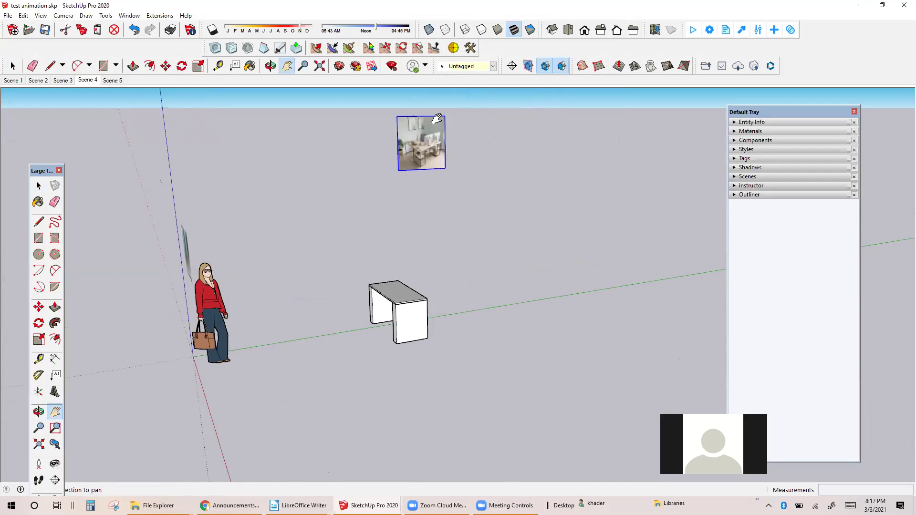
scroll(431, 122, "up", 5)
scroll(424, 135, "up", 2)
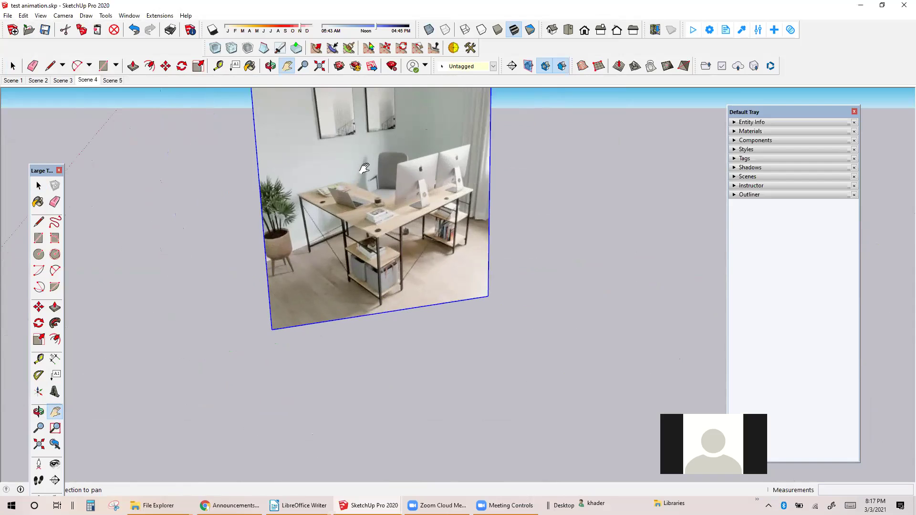
left_click(38, 411)
left_click_drag(420, 265, 364, 231)
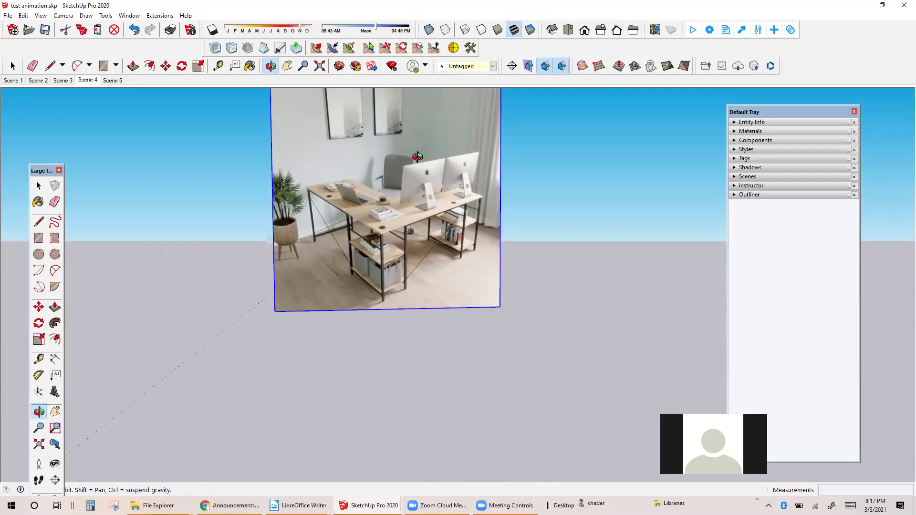
scroll(415, 167, "up", 2)
scroll(416, 167, "up", 1)
left_click_drag(413, 202, 385, 174)
left_click(55, 411)
left_click_drag(434, 245, 426, 277)
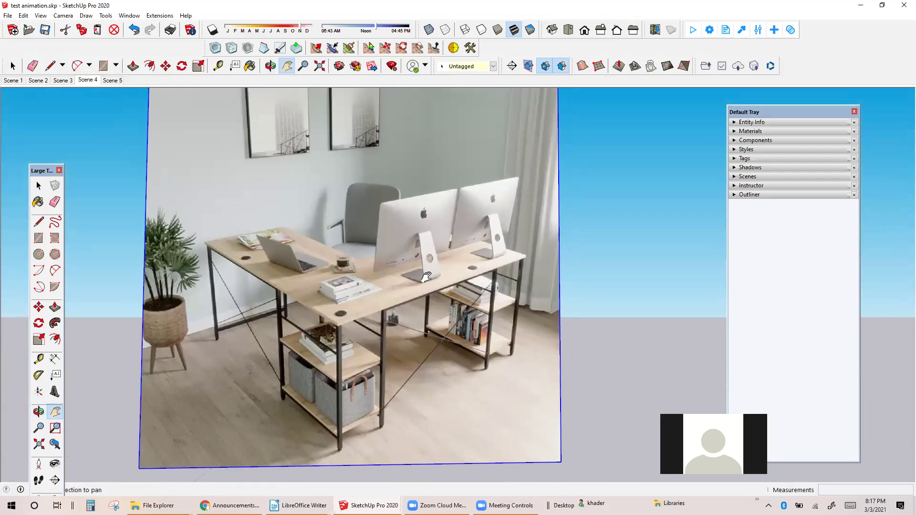
right_click(94, 80)
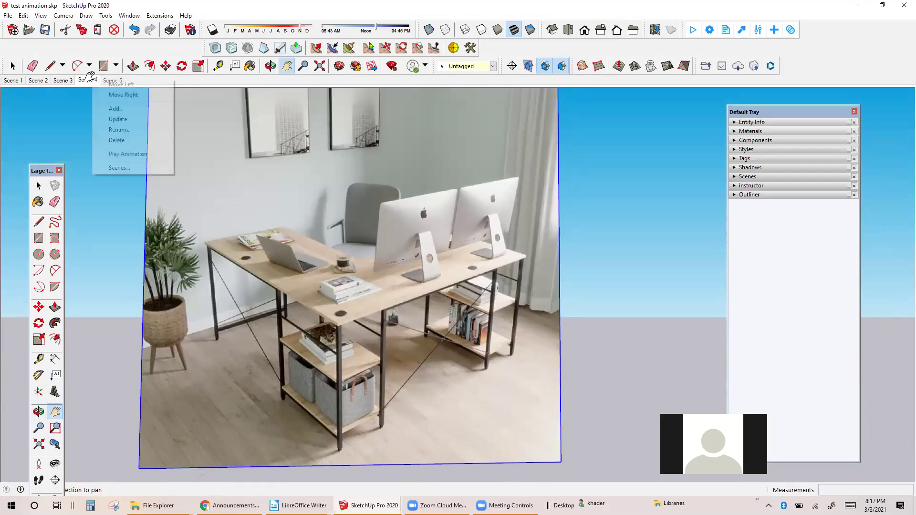
left_click(116, 108)
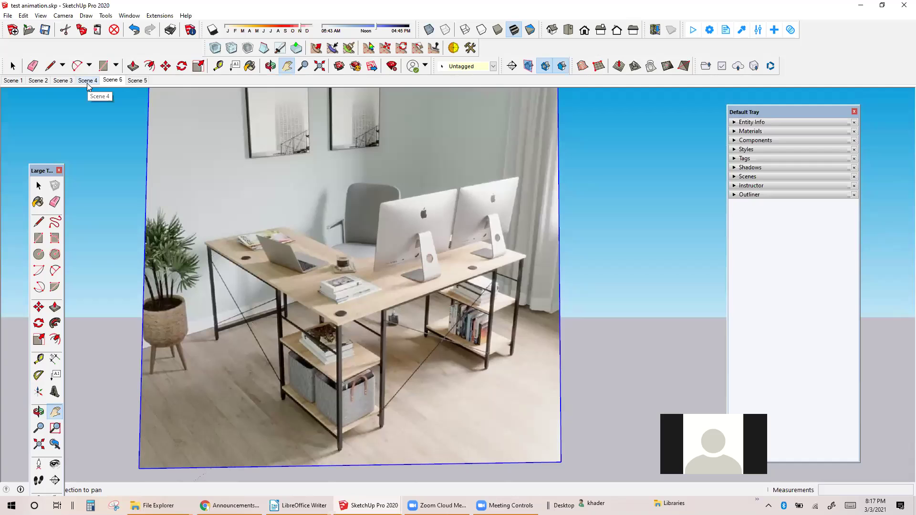
Switch through Scenes 2, 3, 4, 6 and 5, and back to Scene 6, to review the sequence with the new scene
left_click(29, 82)
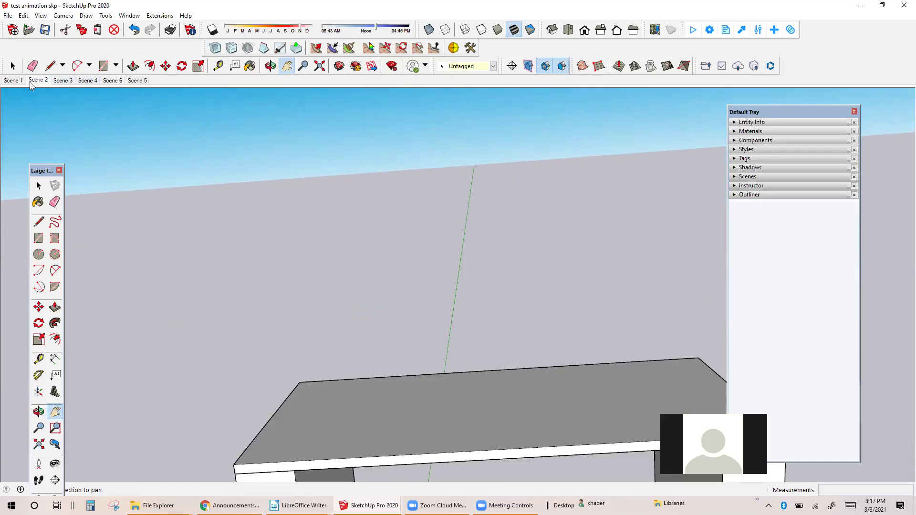
left_click(61, 81)
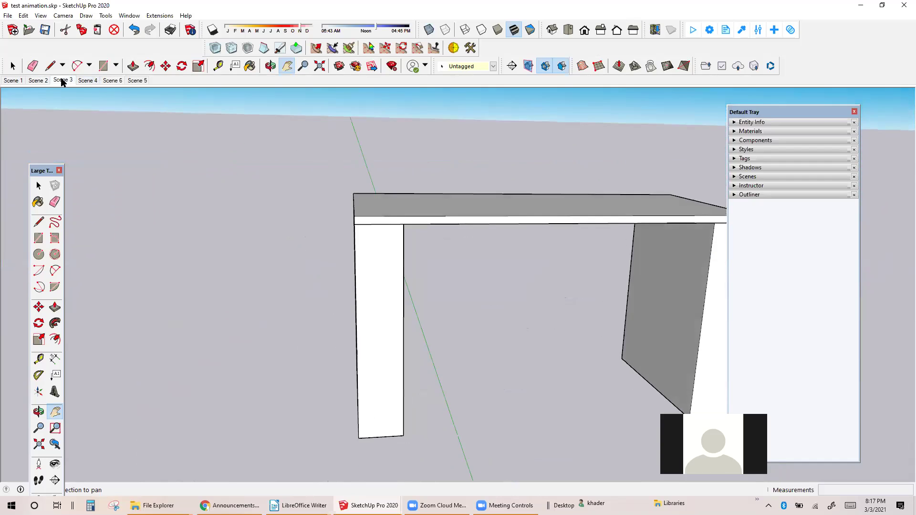
left_click(86, 81)
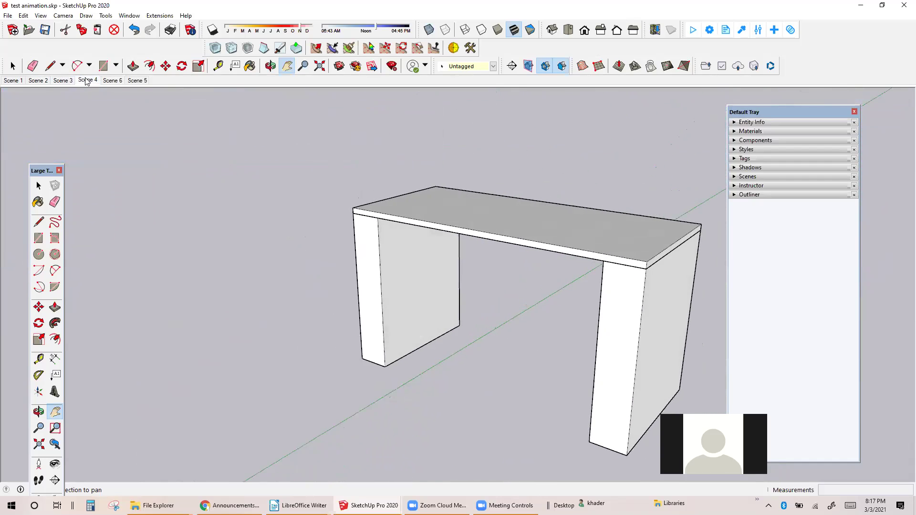
left_click(108, 81)
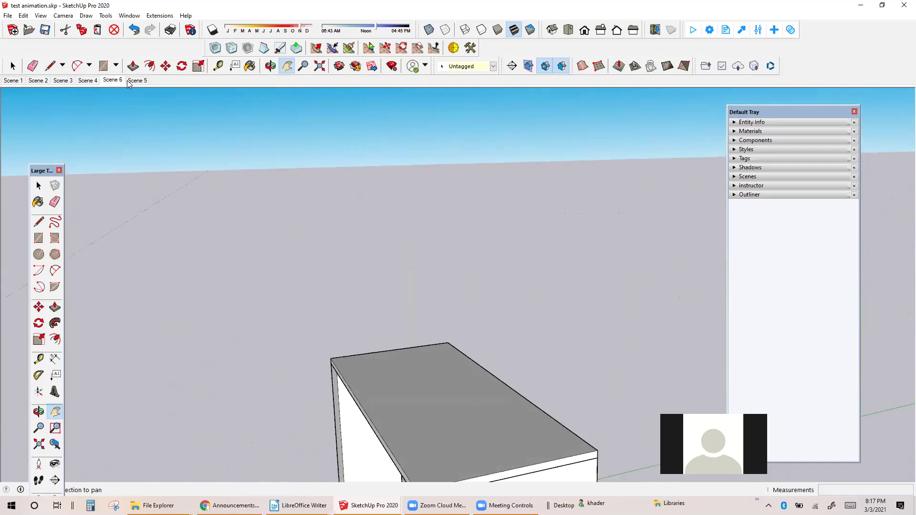
left_click(134, 82)
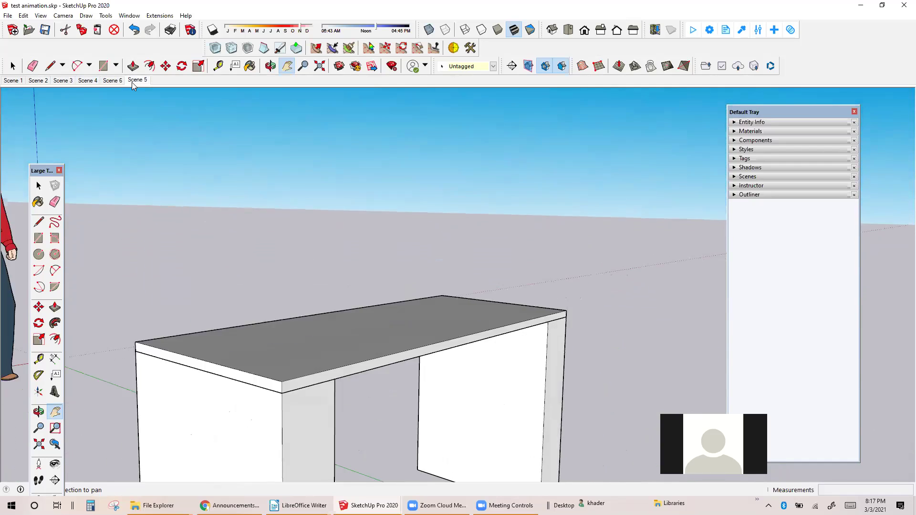
left_click(113, 81)
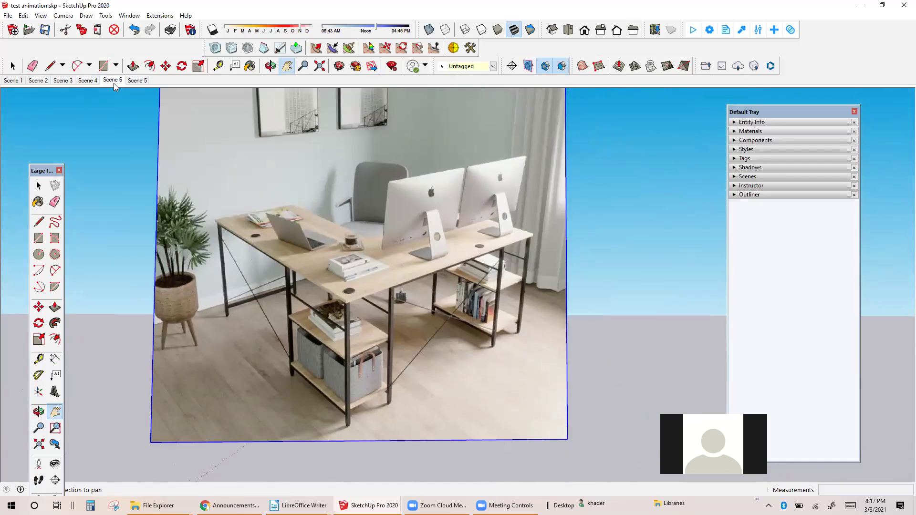
Reorder Scene 6 to follow Scene 5 and test the transition between the two
right_click(113, 81)
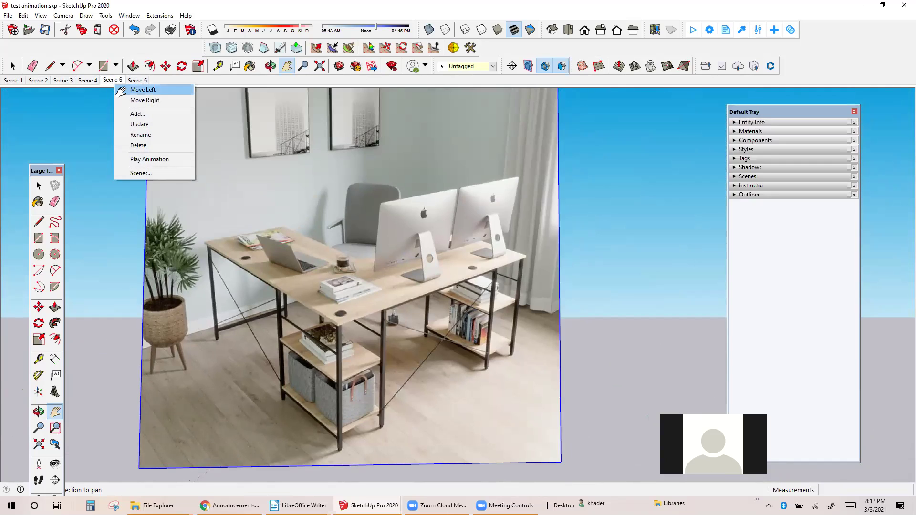
left_click(125, 100)
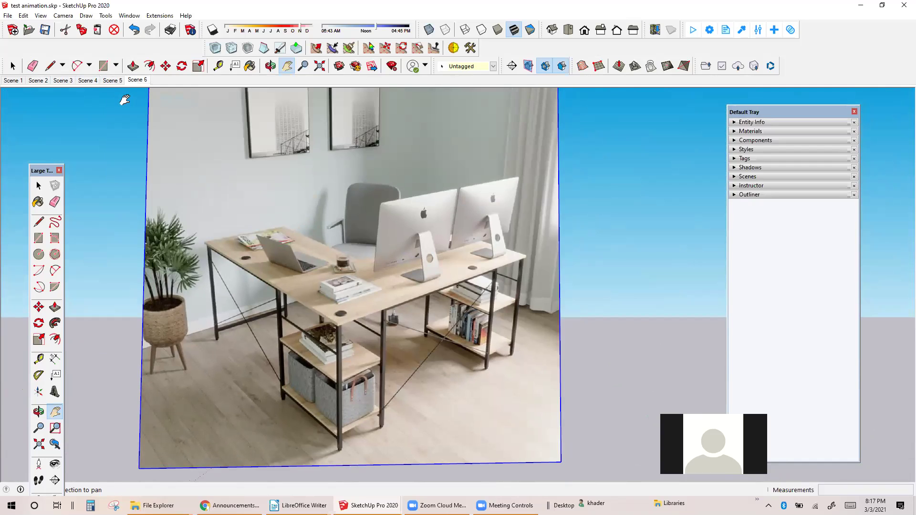
left_click(113, 80)
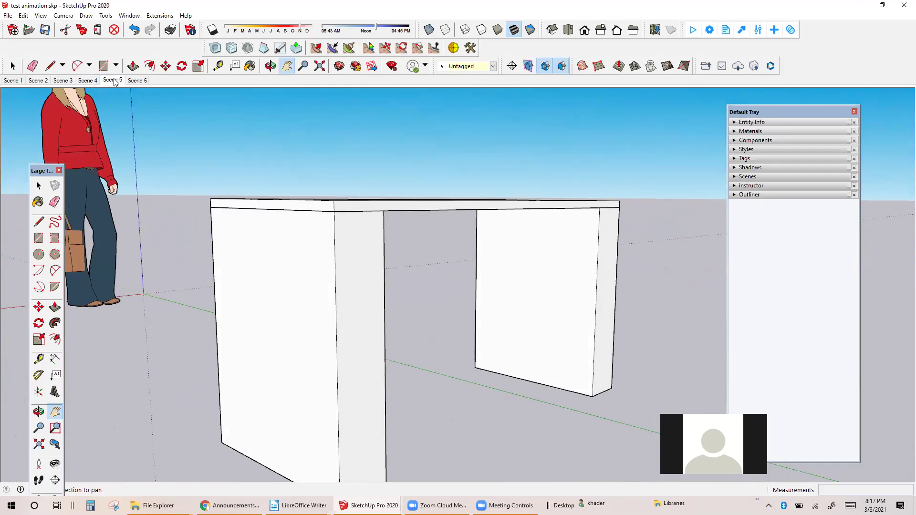
left_click(137, 81)
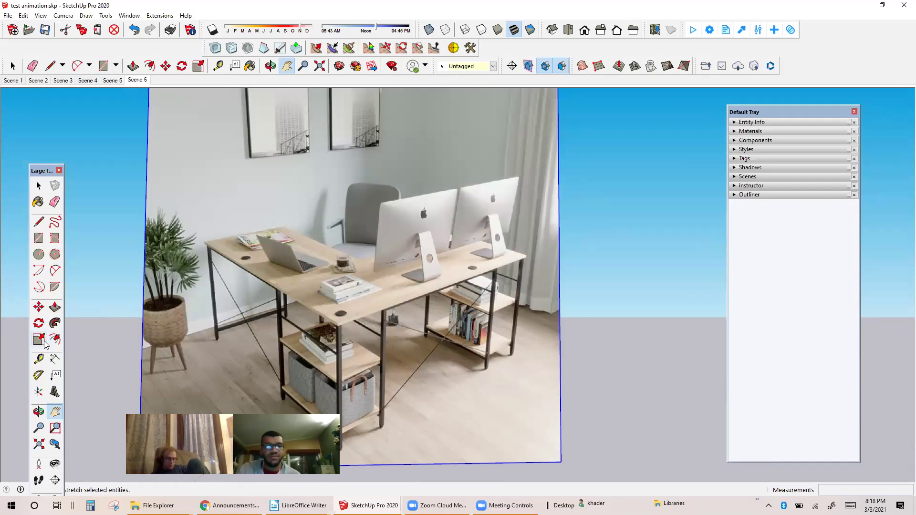
Return to Scene 4 and orbit around the desk to view it from its open long side
left_click(88, 83)
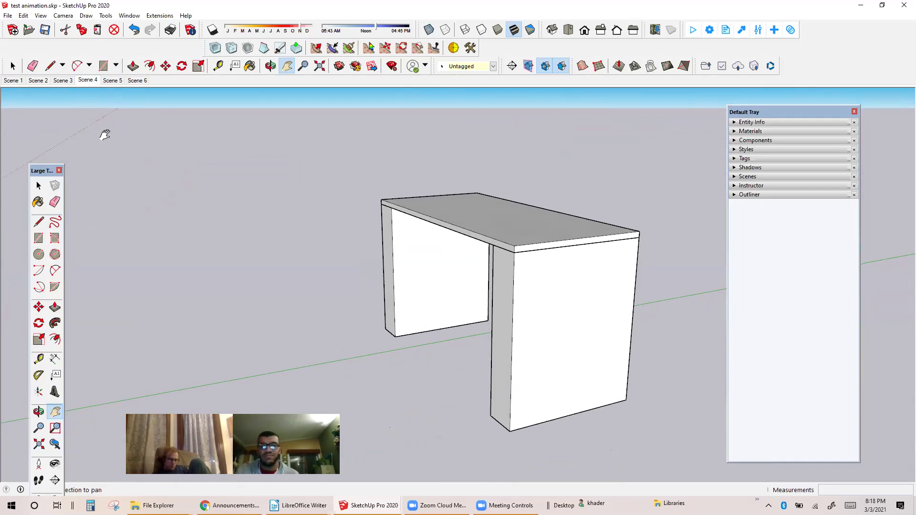
left_click(39, 411)
left_click_drag(348, 316, 435, 334)
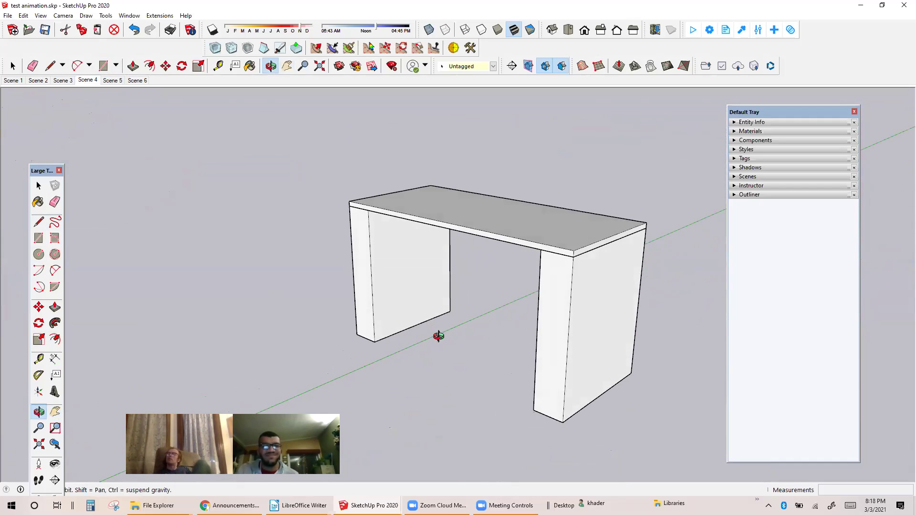
left_click(55, 411)
left_click_drag(352, 307, 315, 290)
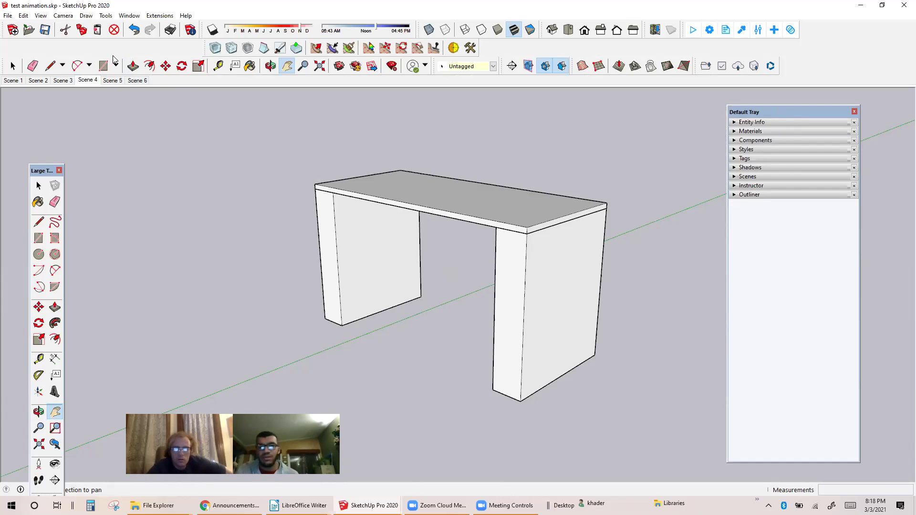
Check which panels are enabled in the Default Tray and expand Tags
left_click(132, 18)
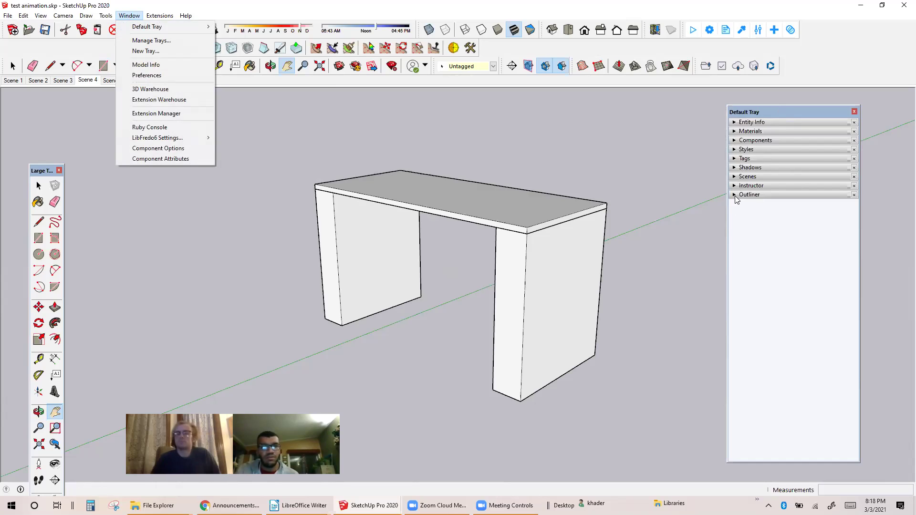
mouse_move(154, 15)
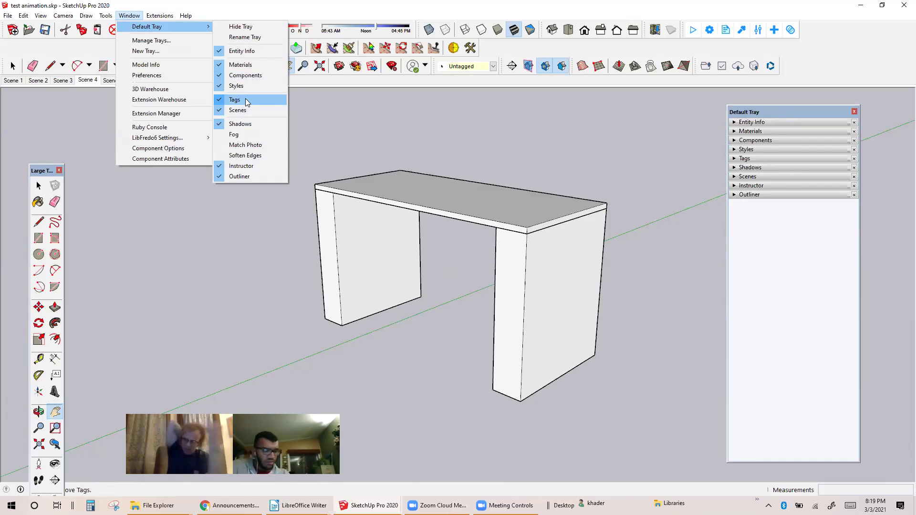
left_click(734, 158)
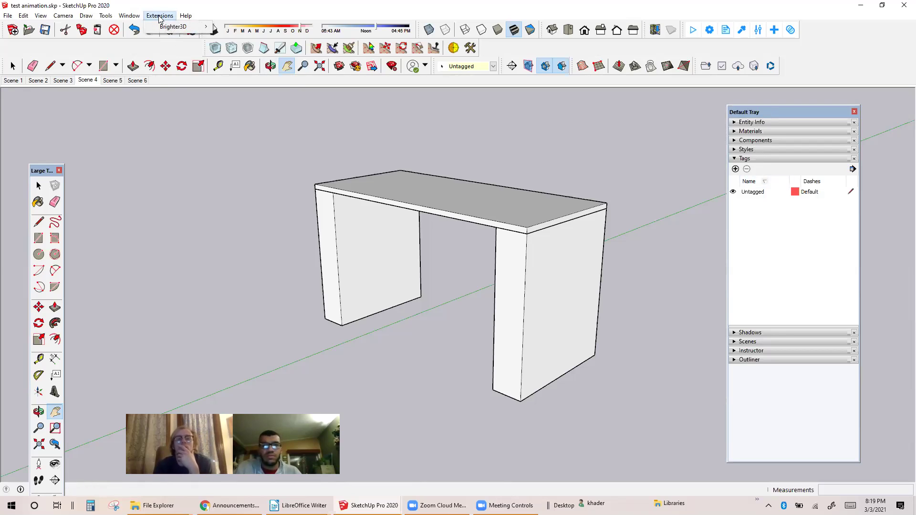
Nudge the Tags toolbar and check in the list of toolbars that Tags is enabled, switching it off and on again
left_click(132, 16)
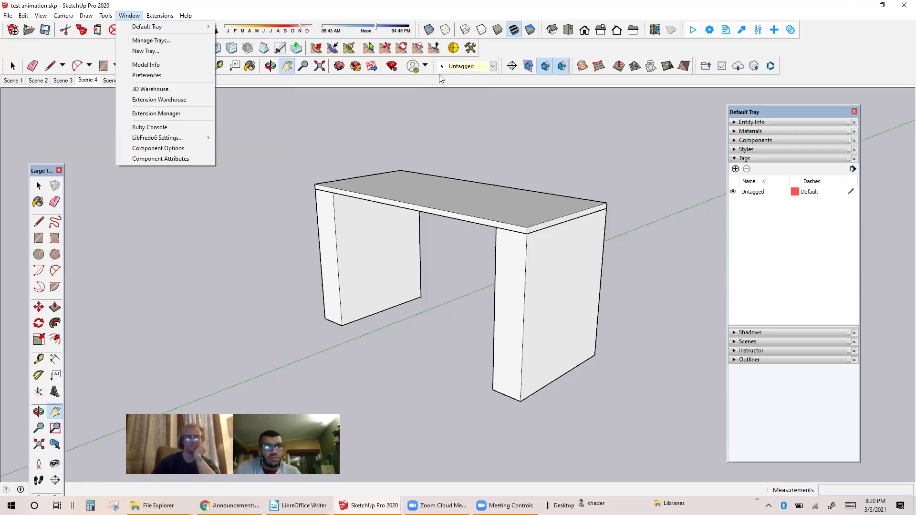
mouse_move(434, 70)
left_mouse_down()
mouse_move(443, 144)
mouse_move(432, 114)
mouse_move(431, 121)
mouse_move(445, 66)
left_mouse_up()
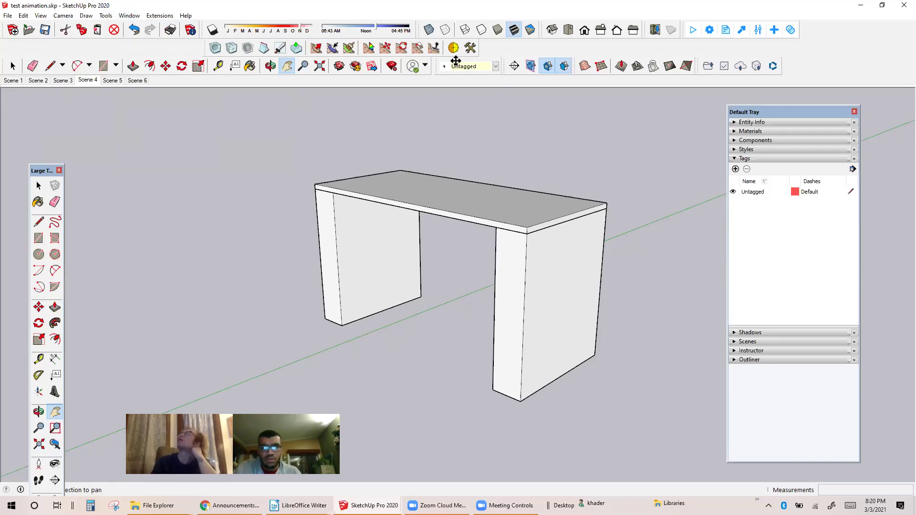
left_click(42, 16)
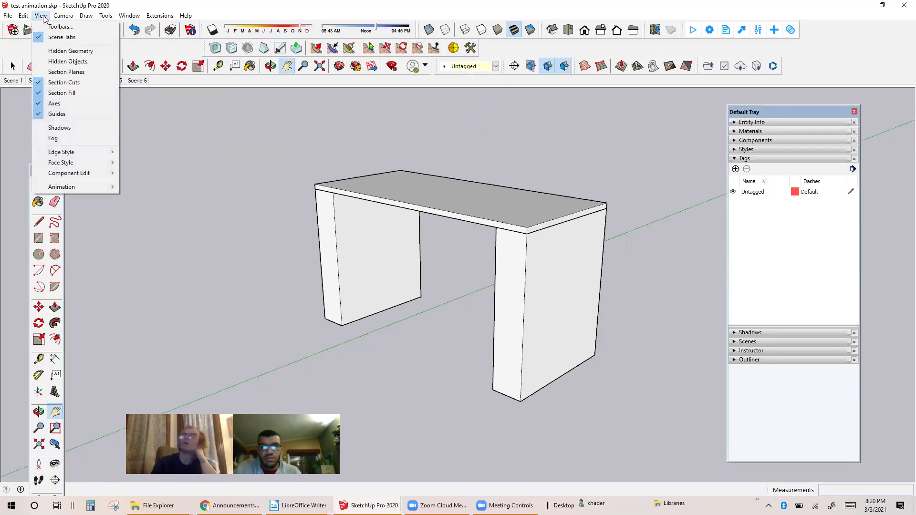
left_click(52, 26)
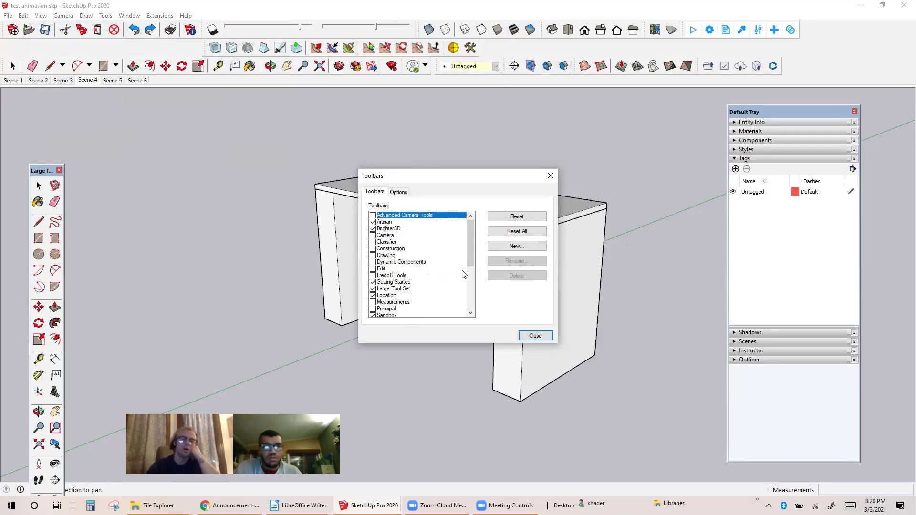
left_click_drag(471, 261, 470, 277)
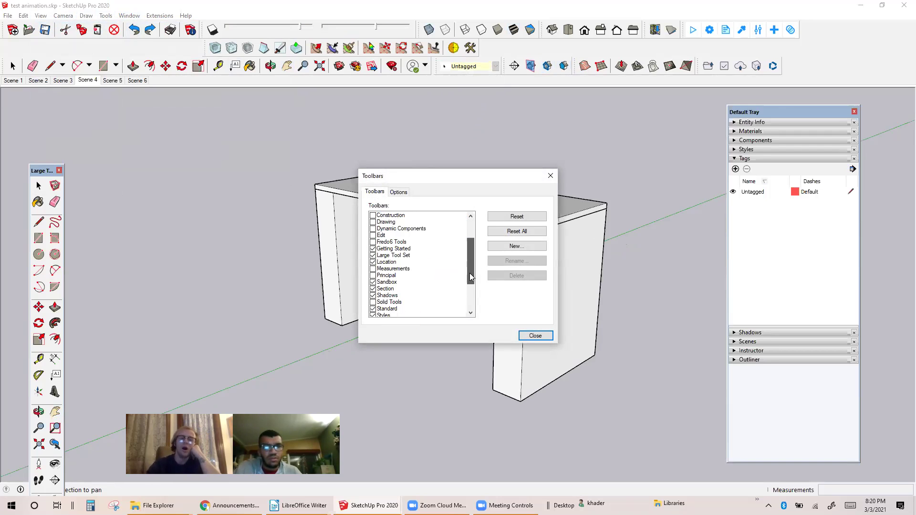
mouse_move(469, 276)
left_mouse_down()
mouse_move(429, 276)
mouse_move(468, 287)
left_mouse_up()
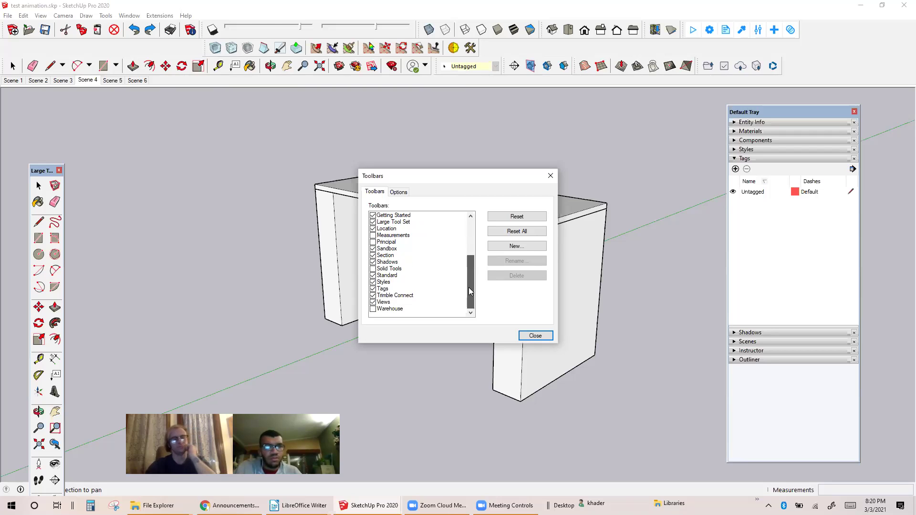
left_click(376, 289)
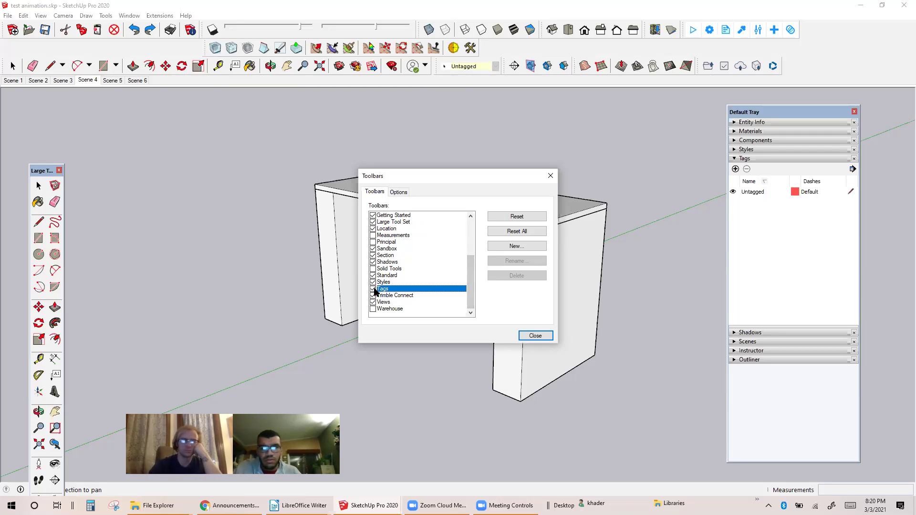
left_click(373, 289)
left_click(373, 289)
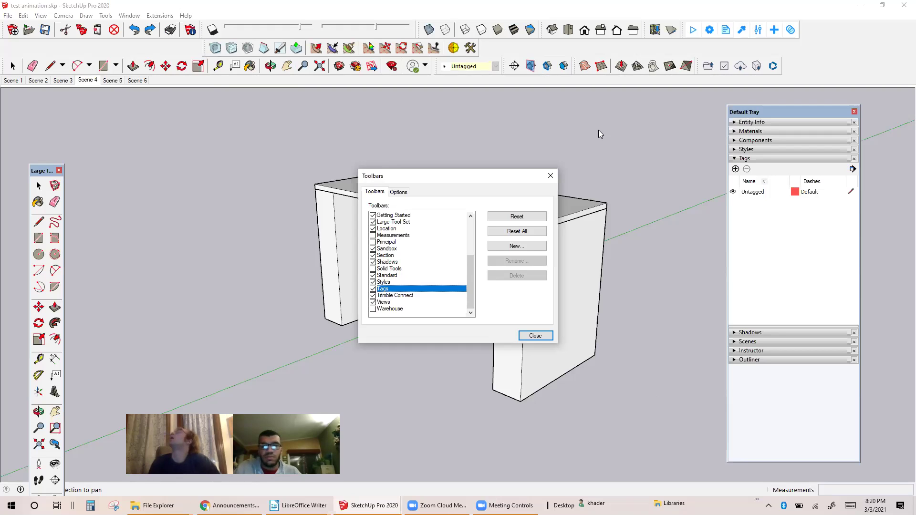
left_click(549, 176)
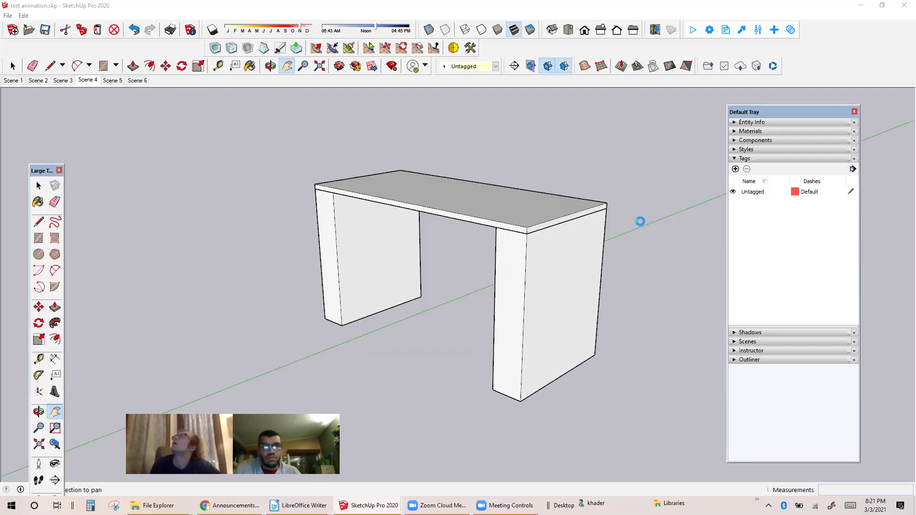
Add a new tag named "desk top"
left_click(735, 169)
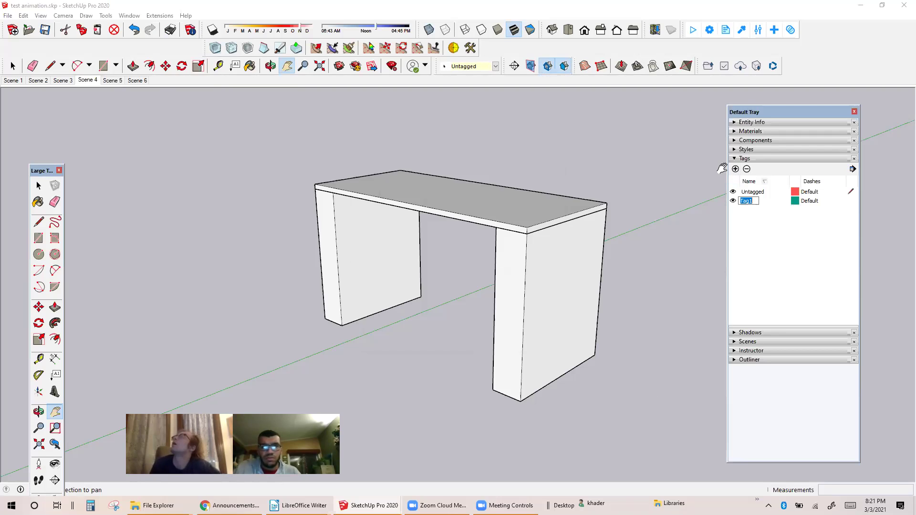
type("de")
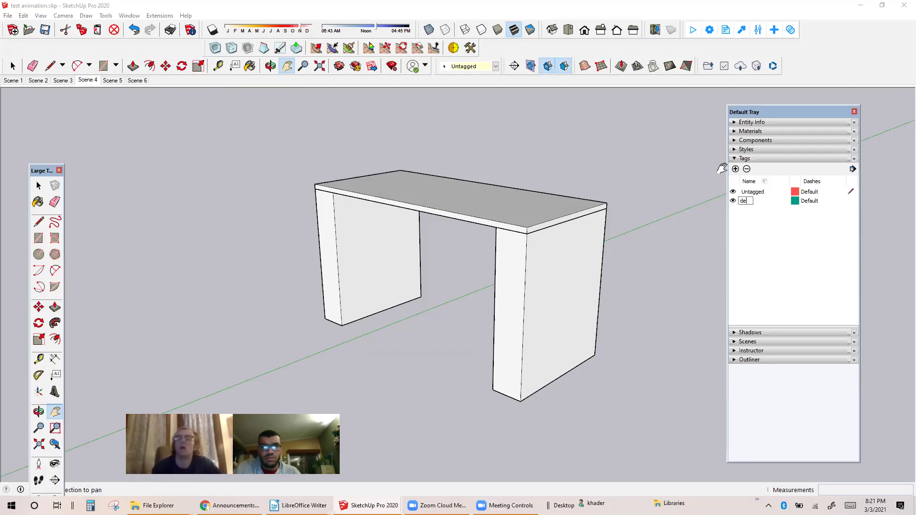
type("sk")
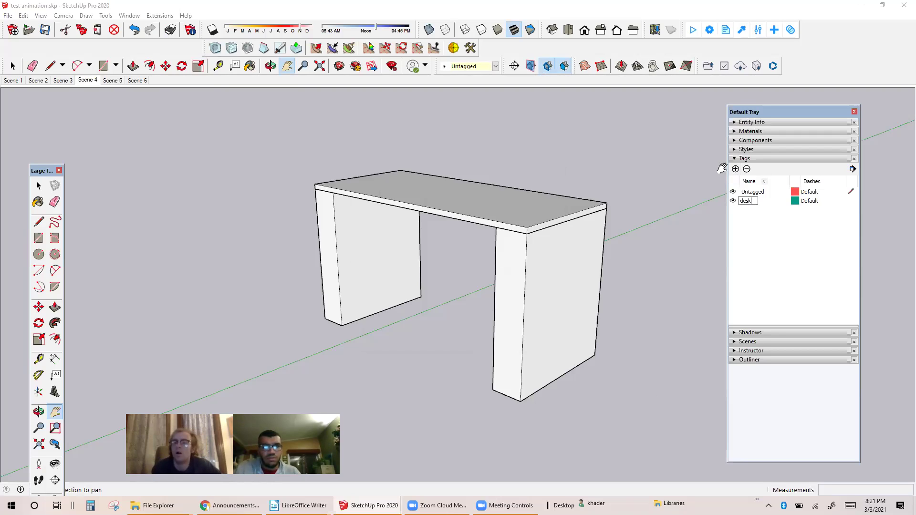
type(" top")
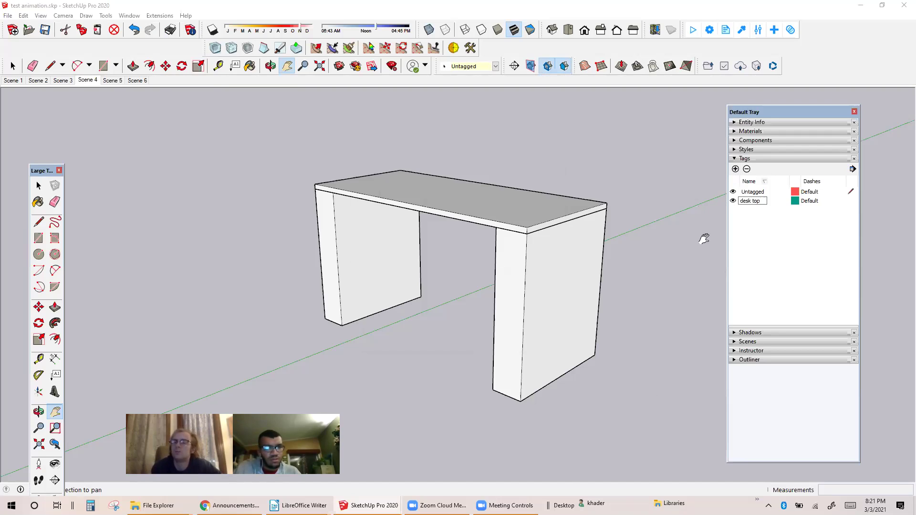
key("Return")
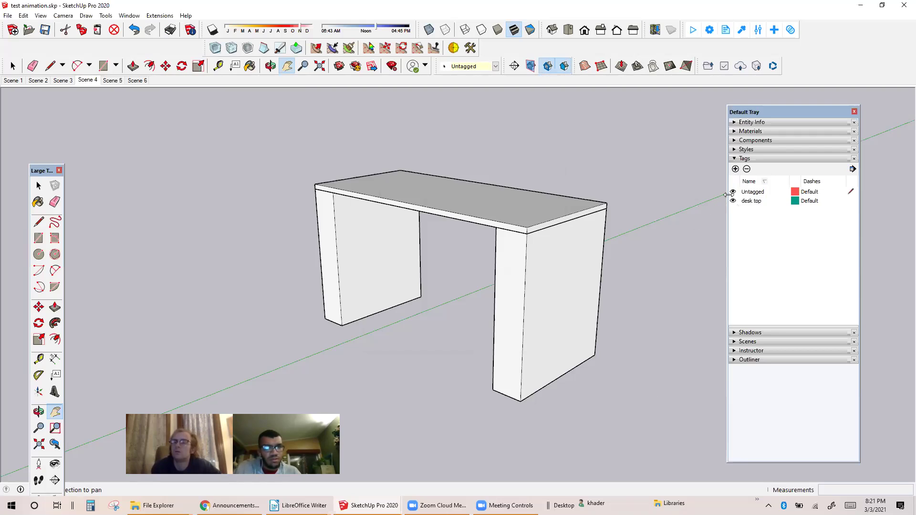
Add two more tags named "leg left" and "leg right"
left_click(735, 169)
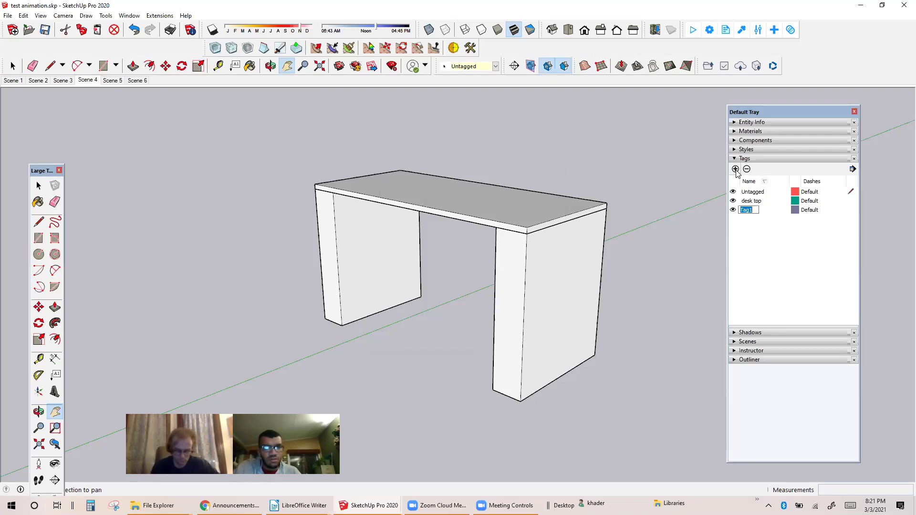
type("leg le")
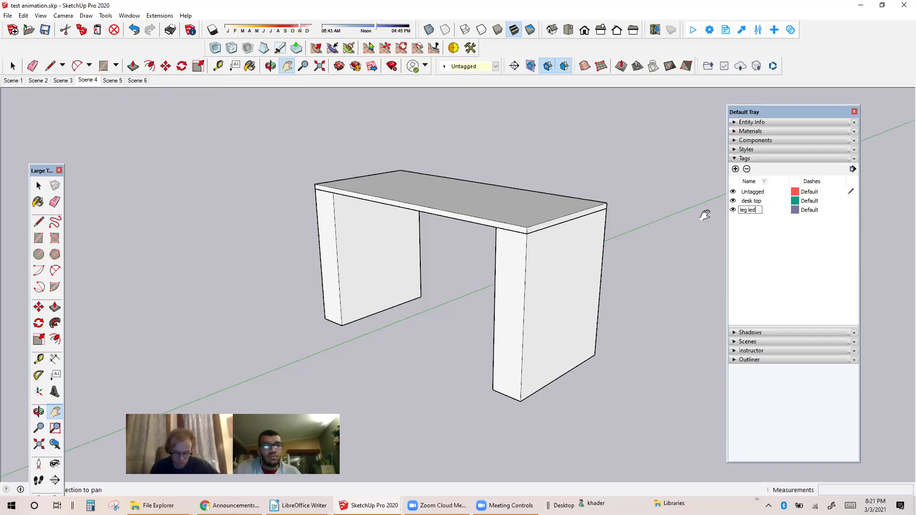
type("ft")
key("Return")
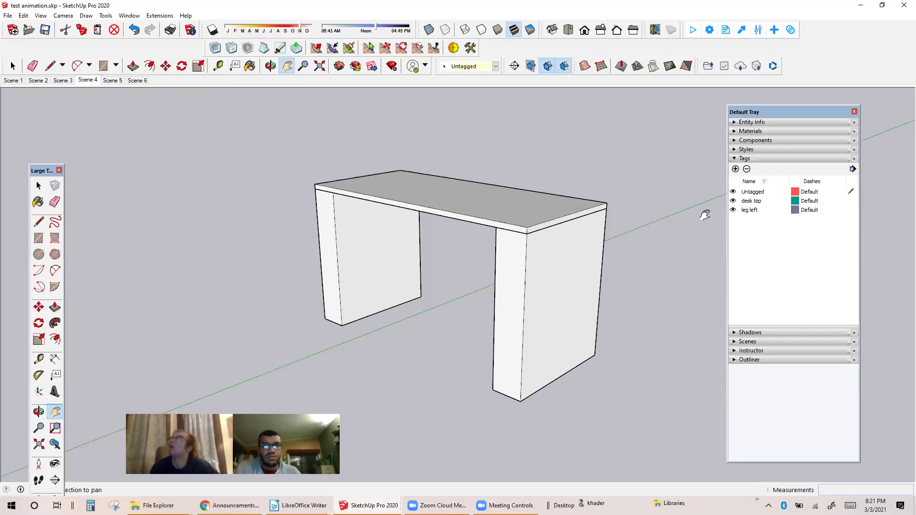
left_click(735, 169)
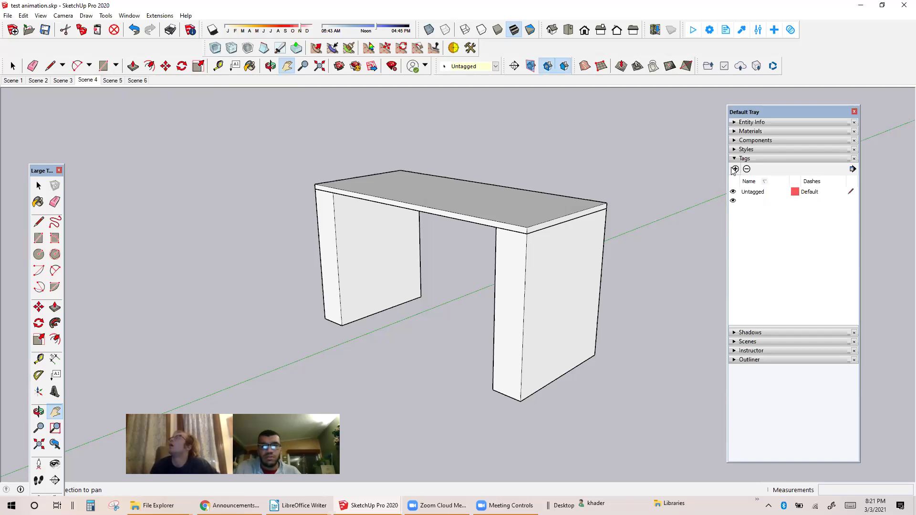
type("le")
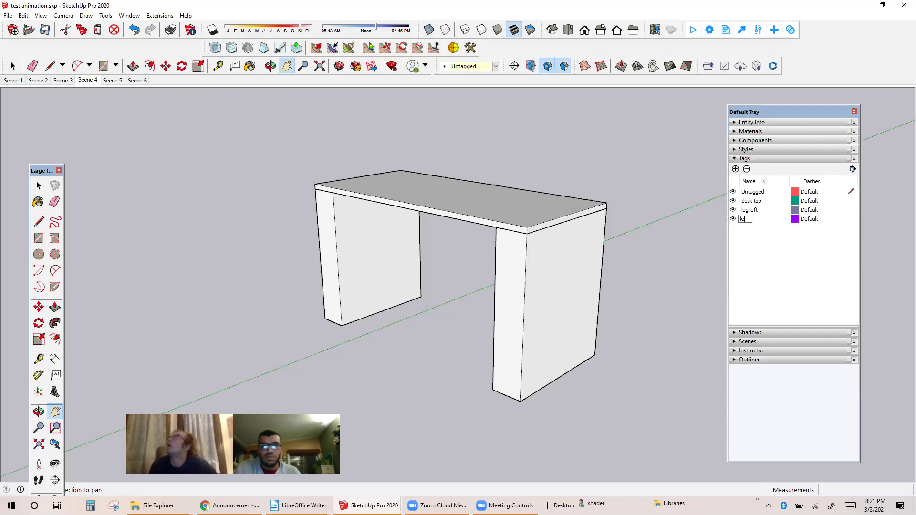
type("g right")
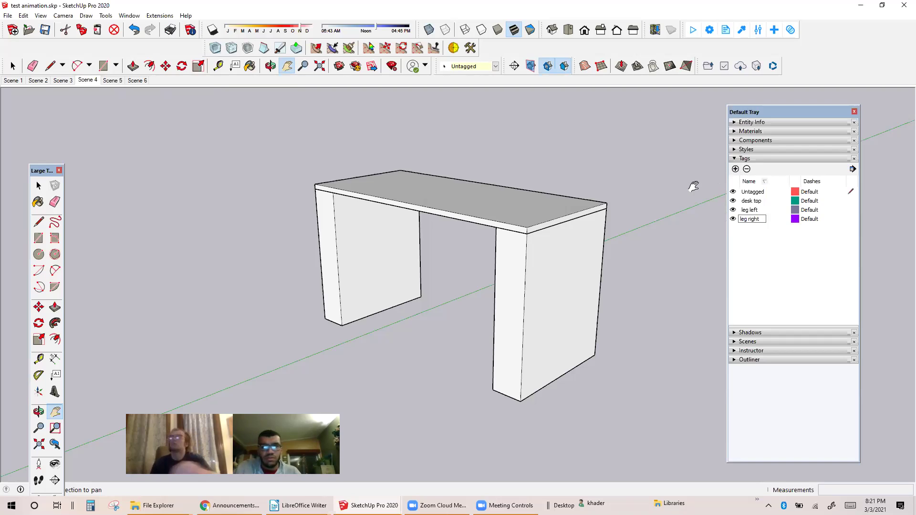
key("Return")
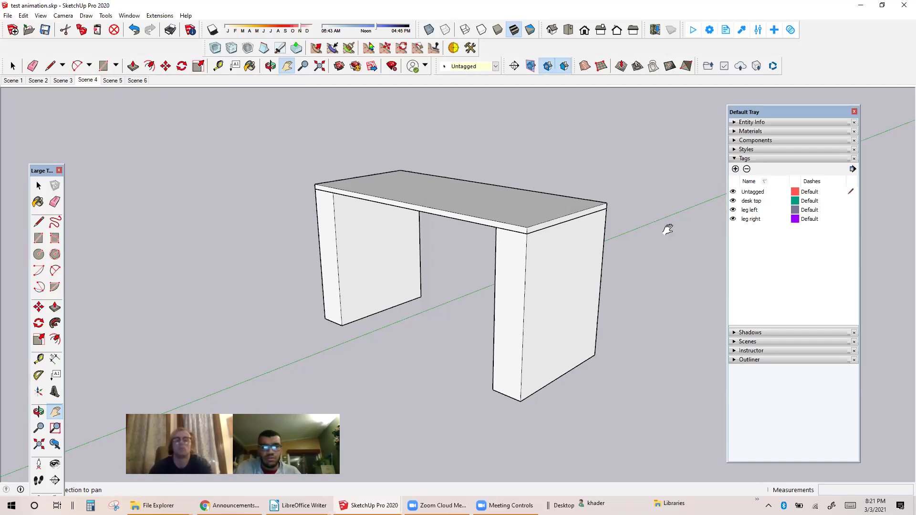
Rename the "leg left" tag as "leg left kh"
left_click(747, 211)
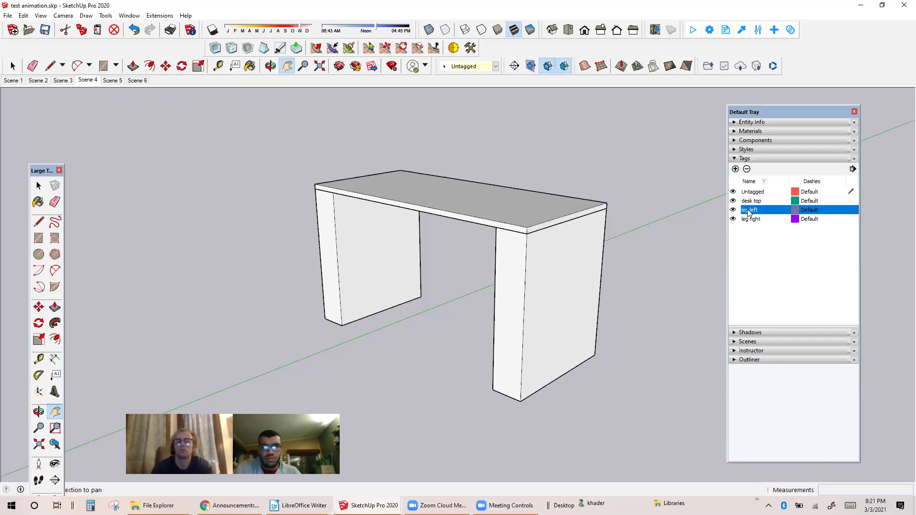
left_click(747, 211)
left_click(756, 210)
type("kh")
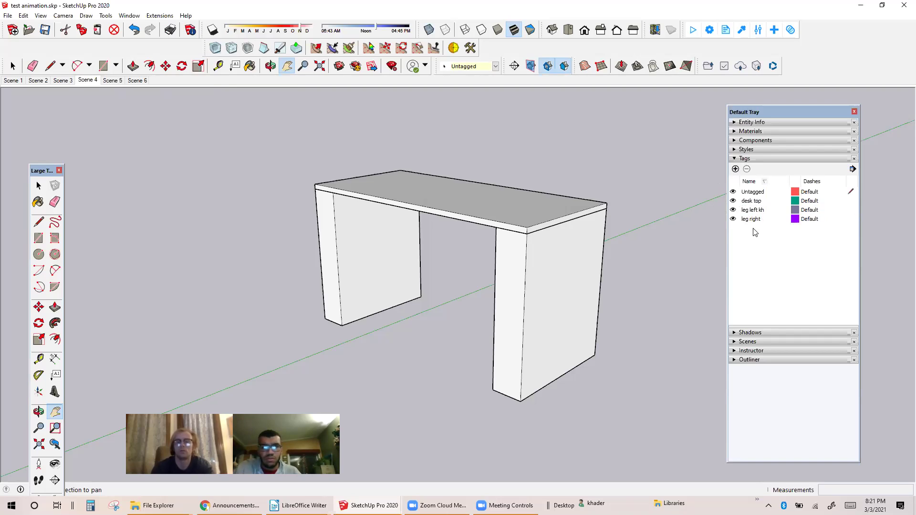
Select the desk's right leg, show its entity info to examine the tag assignment, and clear the selection
key("space")
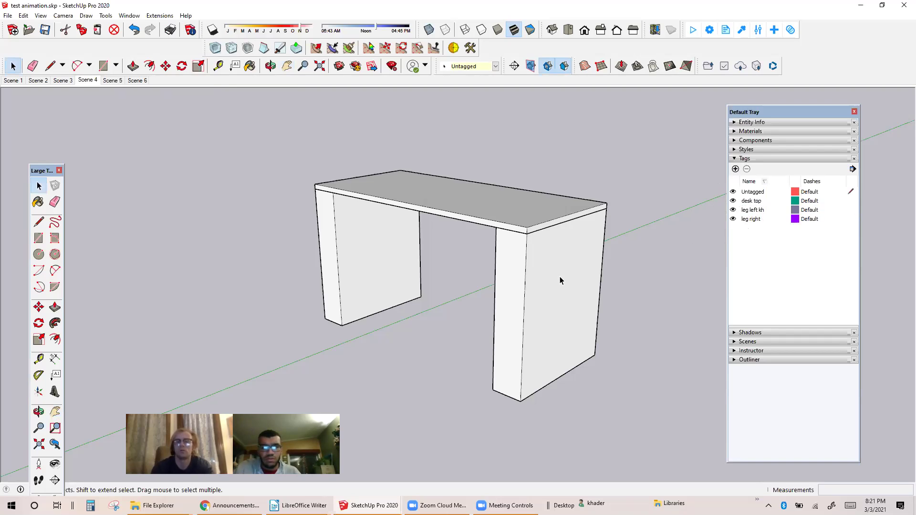
left_click(526, 270)
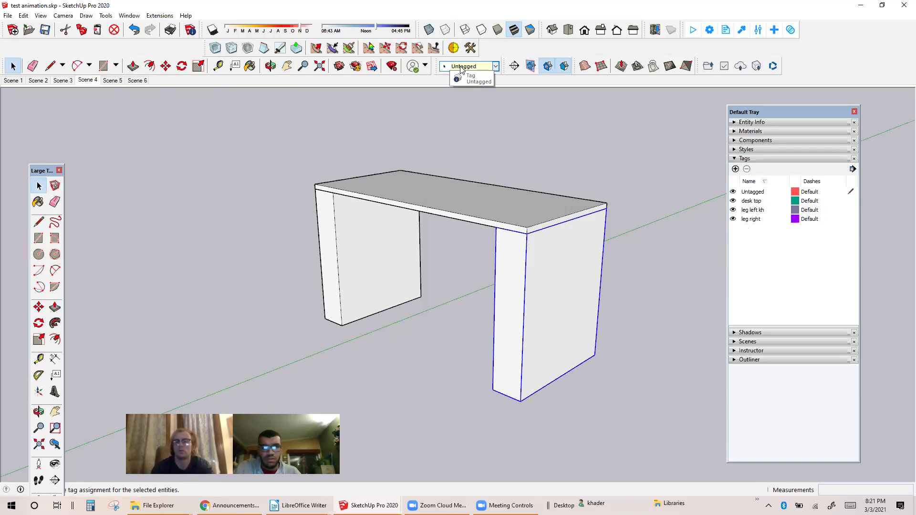
right_click(597, 242)
left_click(615, 246)
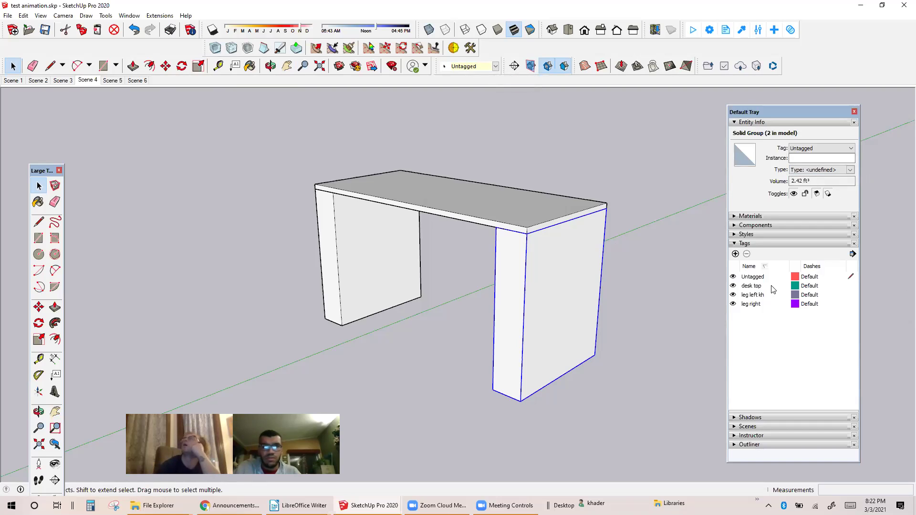
left_click(792, 297)
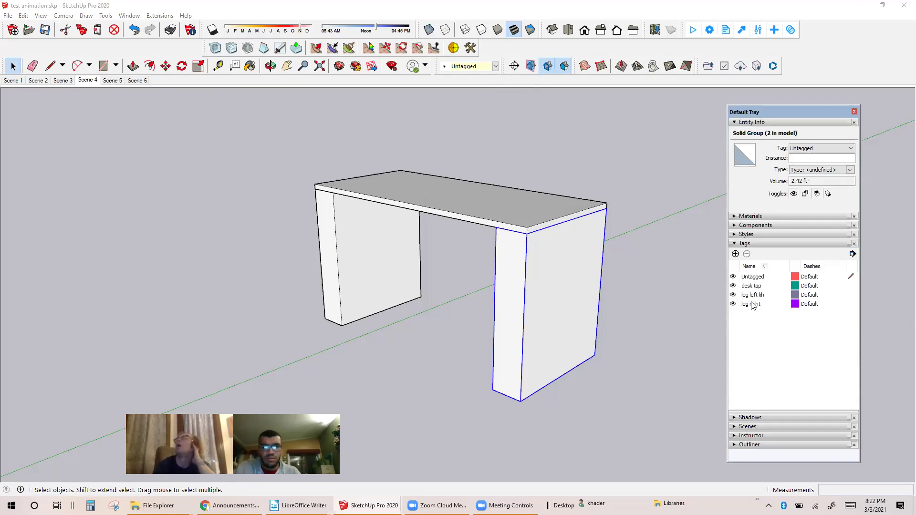
left_click(617, 246)
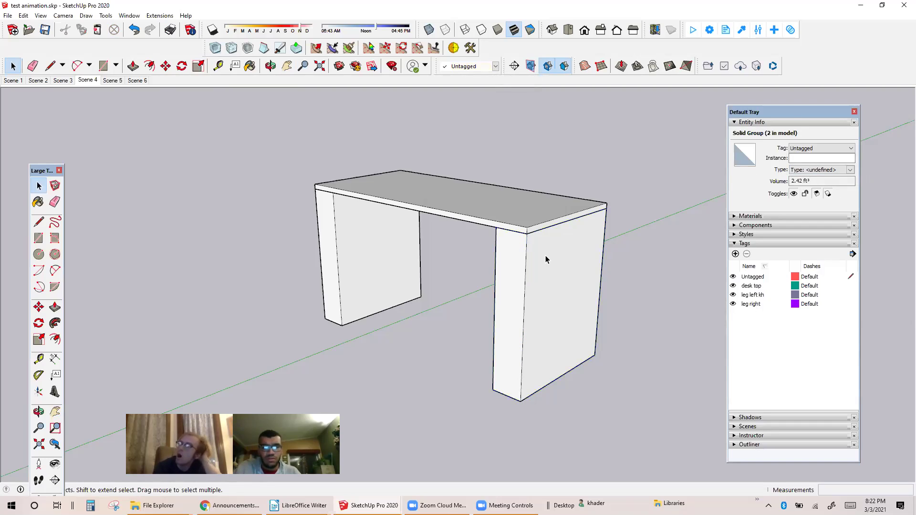
Assign the tag "leg left kh" to the desk's left leg and "leg right" to its right leg
left_click(352, 247)
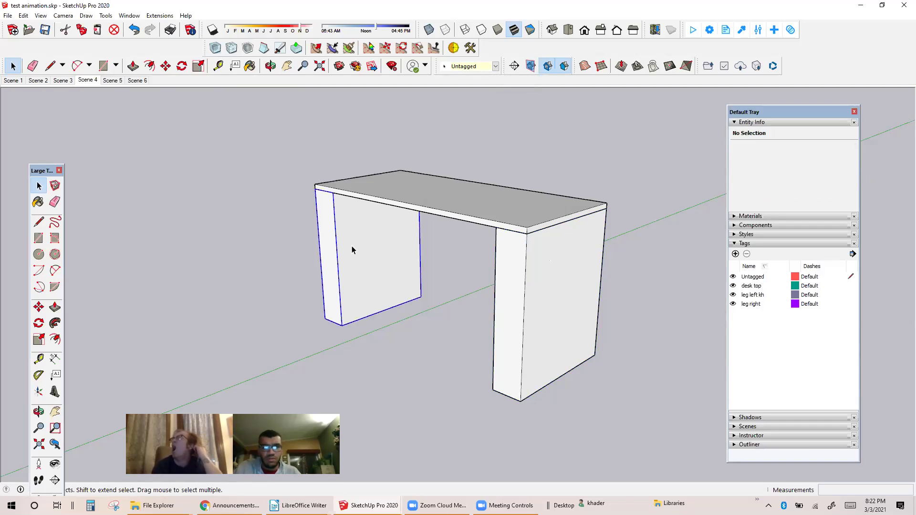
left_click(494, 68)
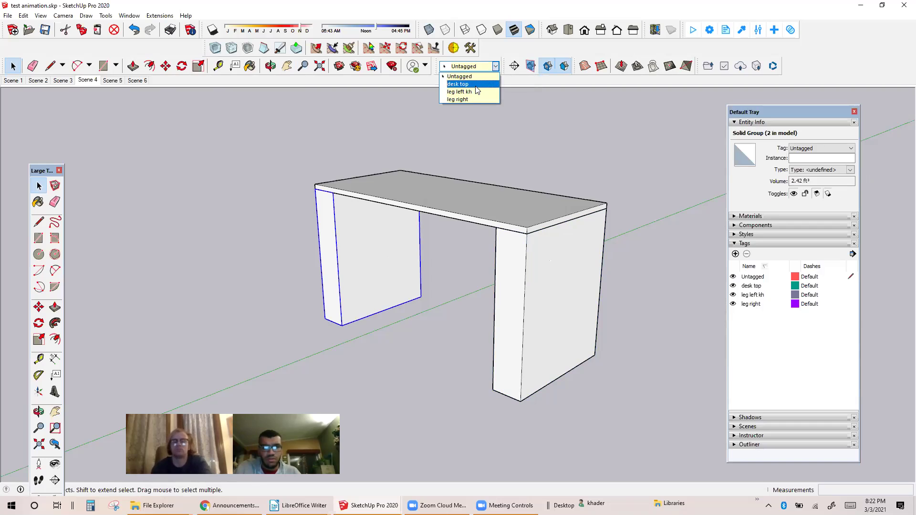
left_click(459, 91)
left_click(555, 296)
left_click(494, 67)
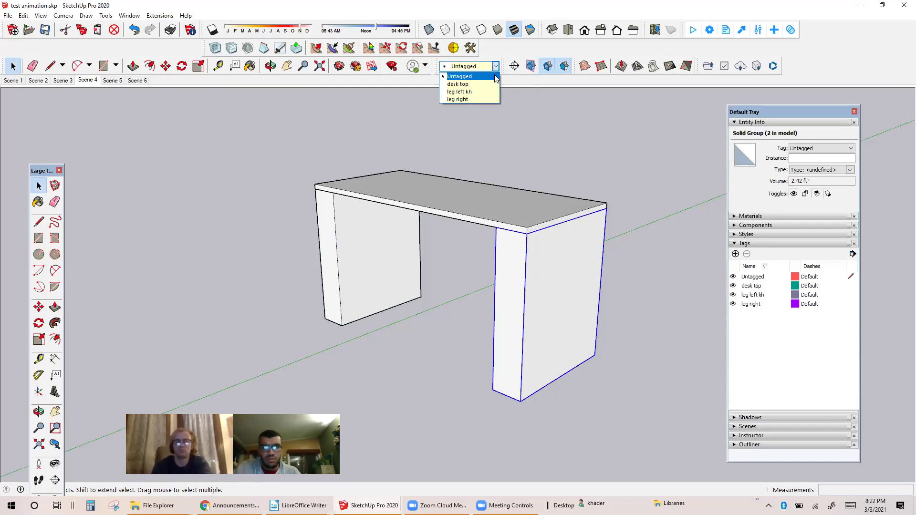
left_click(482, 99)
Assign the tag "desk top" to the tabletop, and select the right leg to check its tag
left_click(485, 200)
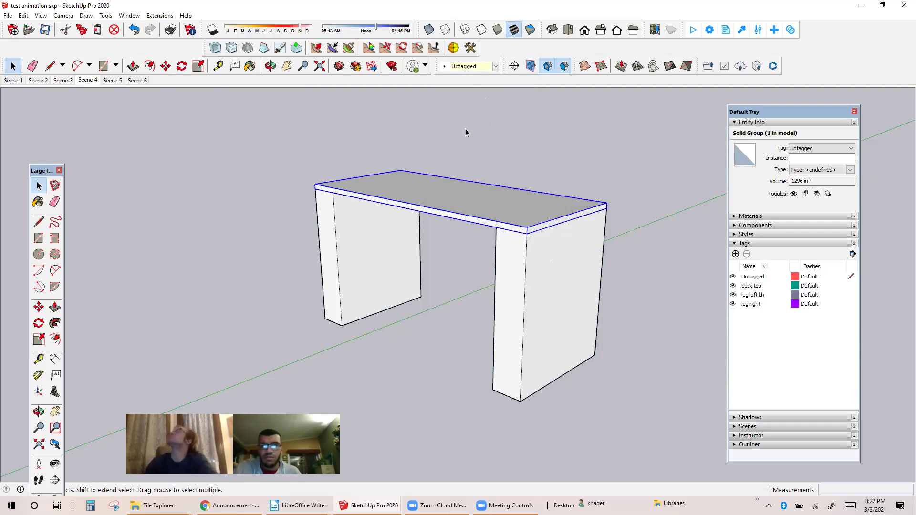
left_click(495, 66)
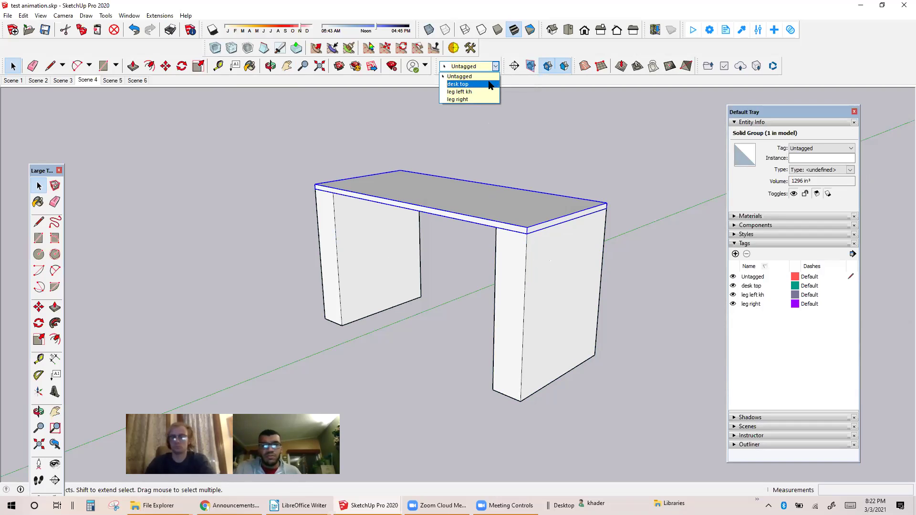
left_click(490, 84)
left_click(525, 167)
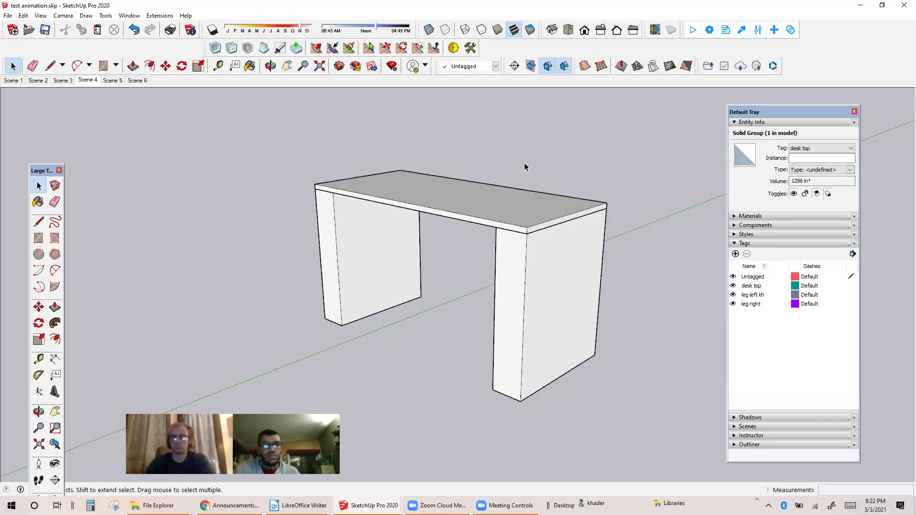
left_click(547, 301)
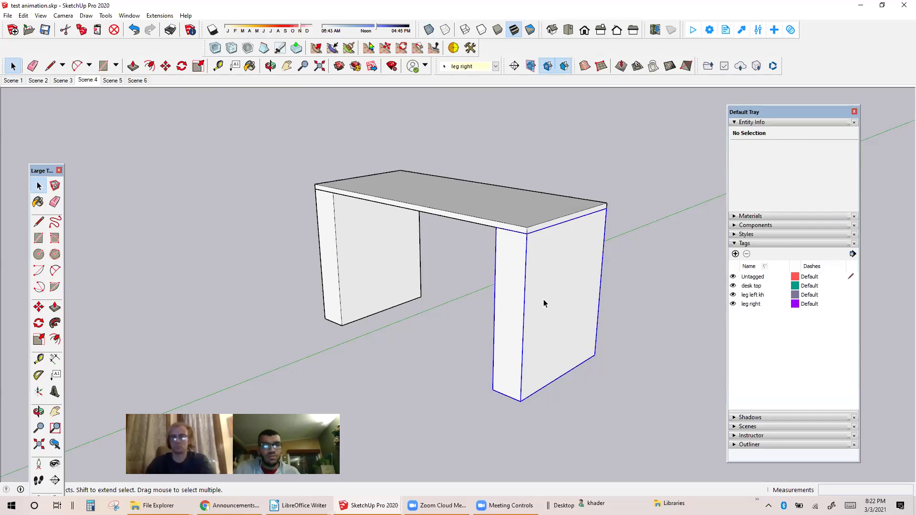
Select the desk's left leg, tabletop and right leg in turn to check their tags, and clear the selection
left_click(350, 261)
left_click(419, 208)
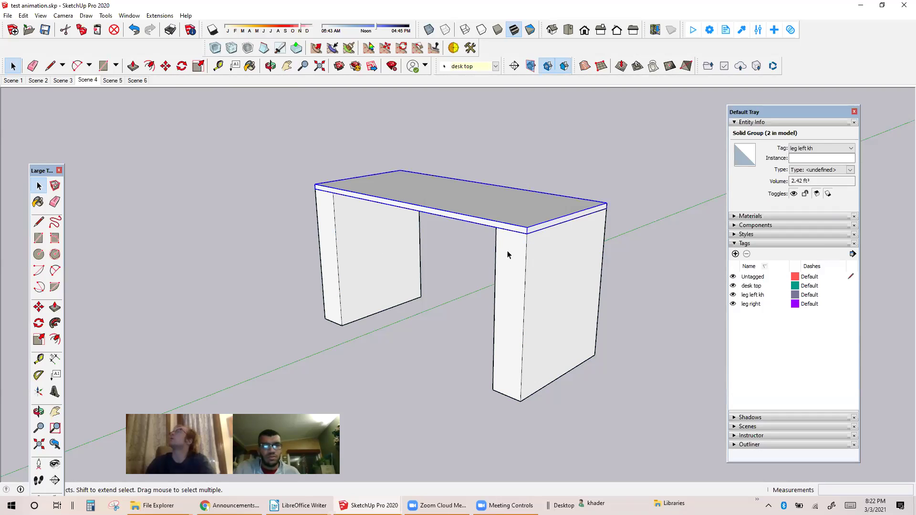
left_click(512, 276)
left_click(379, 277)
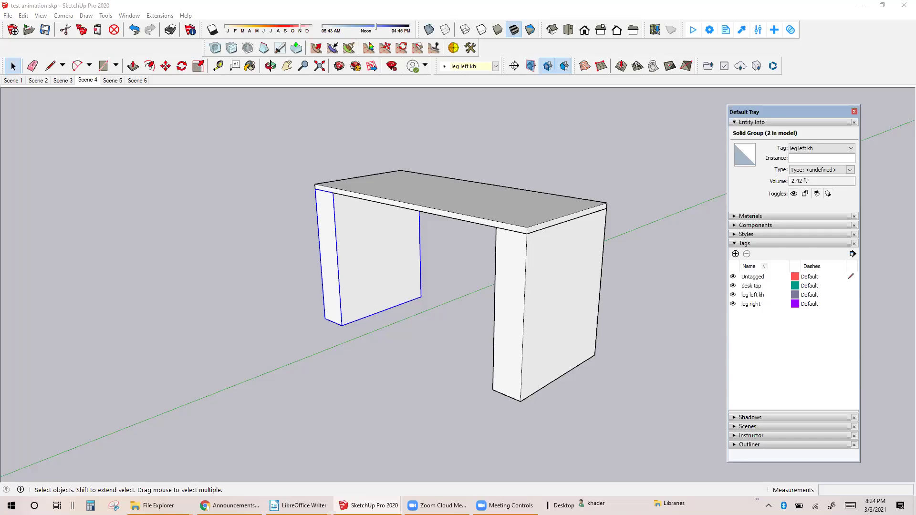
left_click(638, 322)
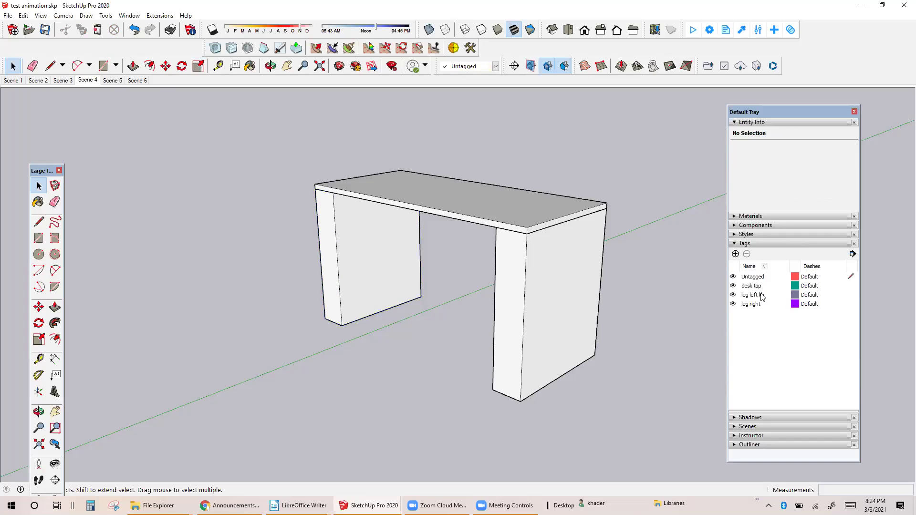
Hide and show the tags "desk top", "leg right" and "leg left kh" to check which desk part each controls
left_click(733, 286)
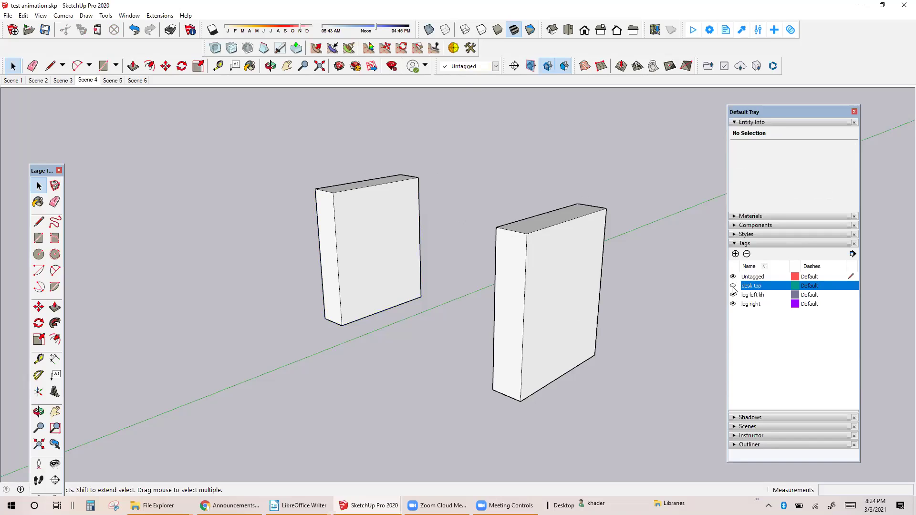
left_click(733, 286)
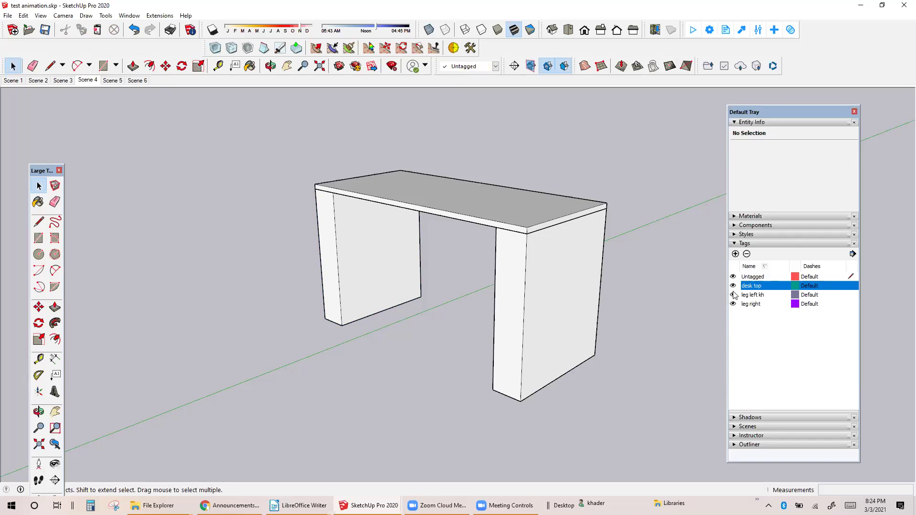
left_click(733, 305)
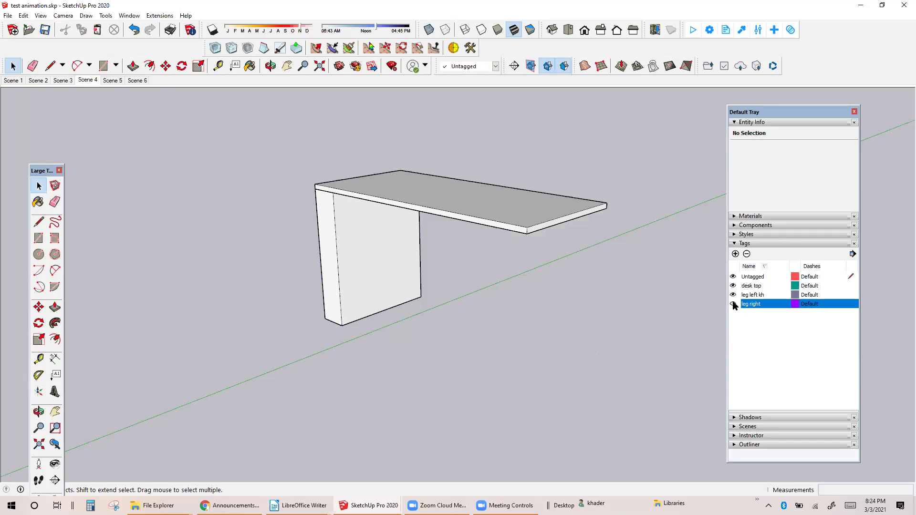
left_click(733, 305)
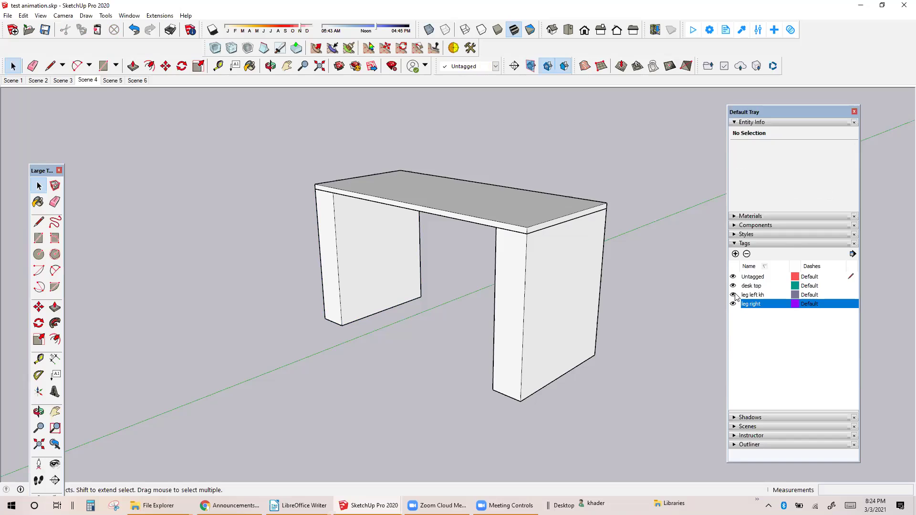
left_click(733, 295)
left_click(733, 294)
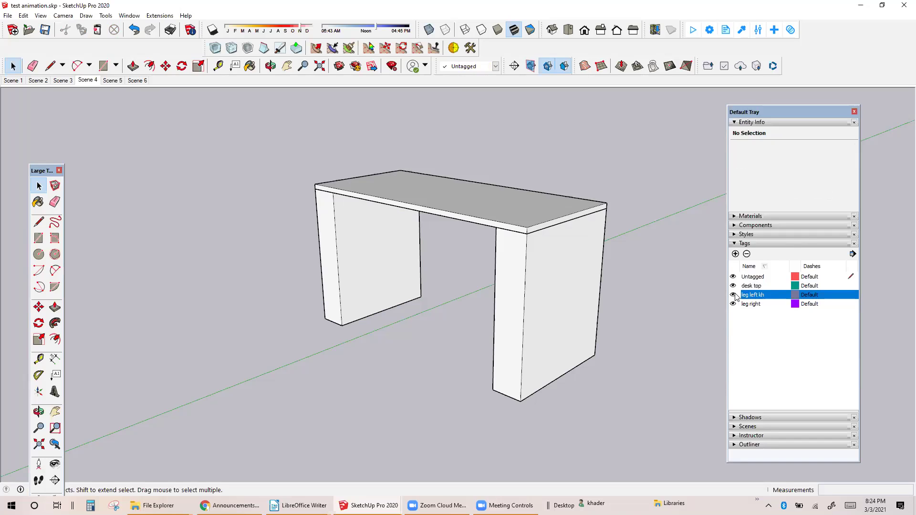
left_click(733, 295)
left_click(733, 295)
left_click(733, 303)
left_click(733, 304)
left_click(733, 304)
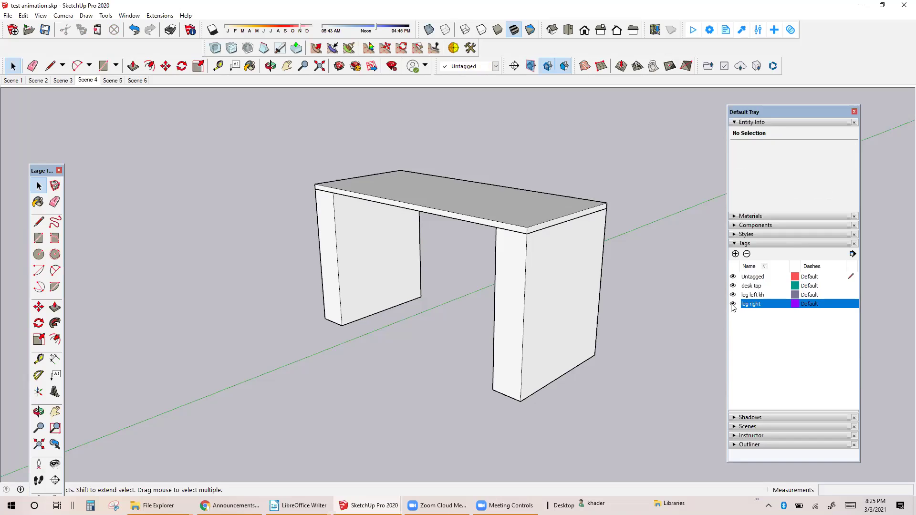
left_click(733, 304)
left_click(733, 303)
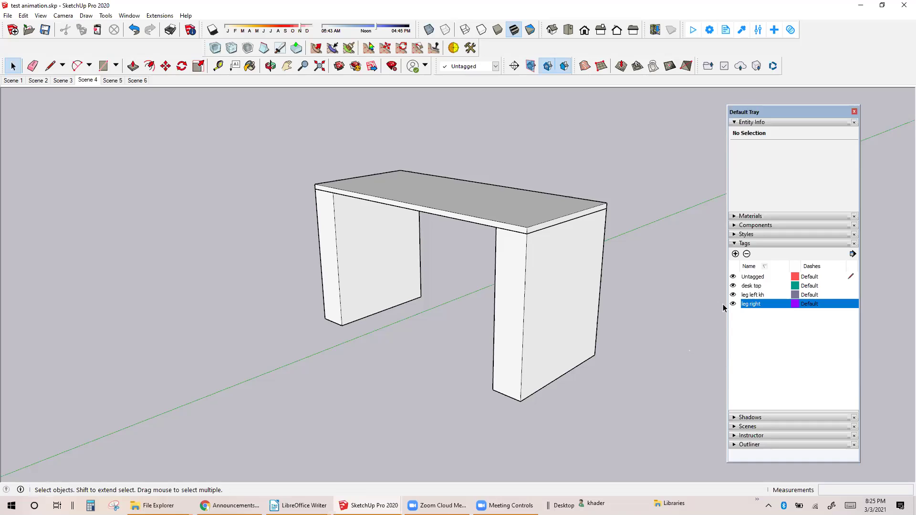
Toggle the visibility of the "desk top" tag several times to check its effect on the tabletop, leaving it visible
left_click(734, 287)
left_click(733, 285)
left_click(732, 286)
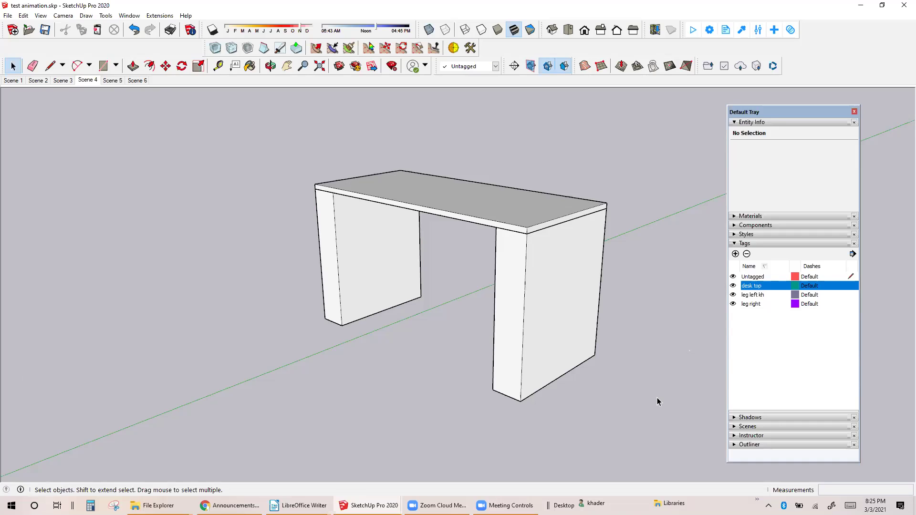
left_click(733, 286)
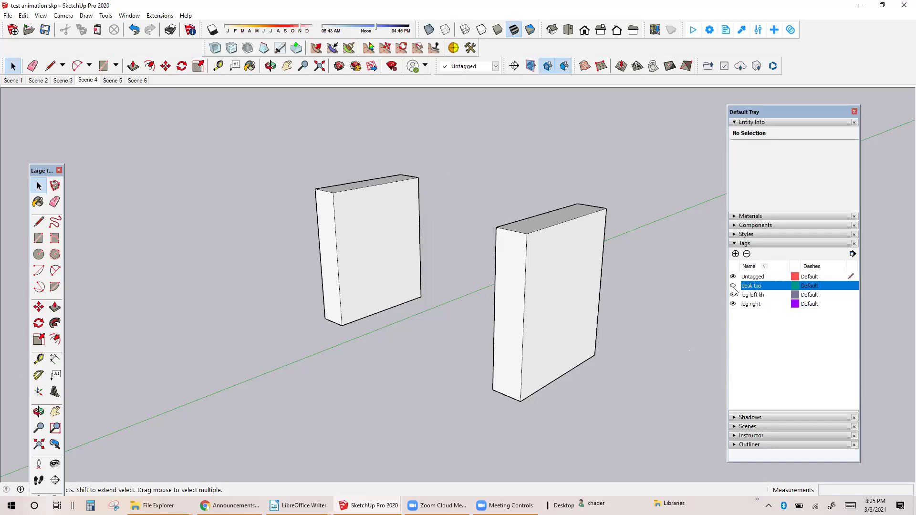
left_click(733, 286)
left_click(732, 286)
left_click(732, 286)
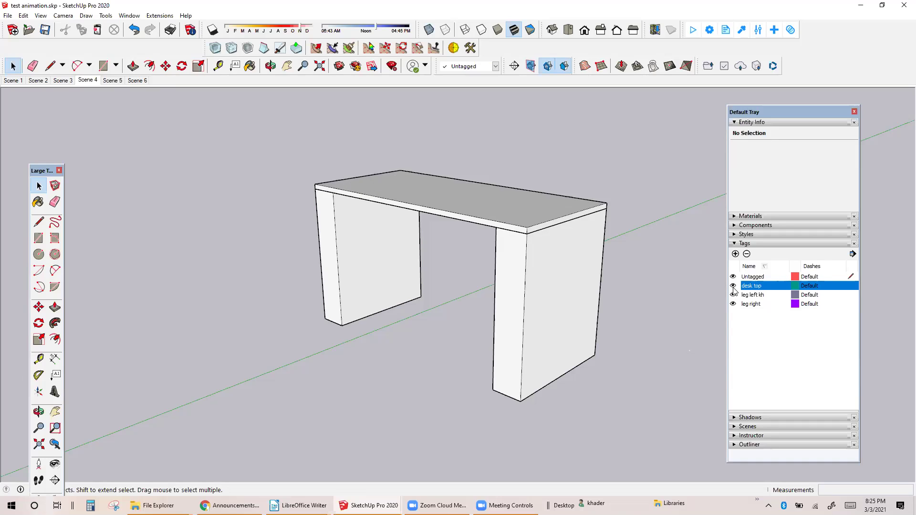
left_click(732, 286)
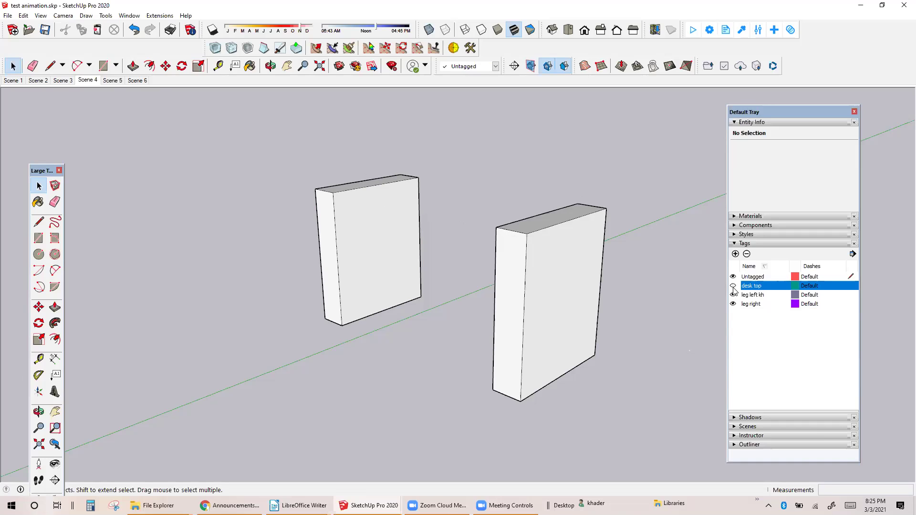
left_click(732, 286)
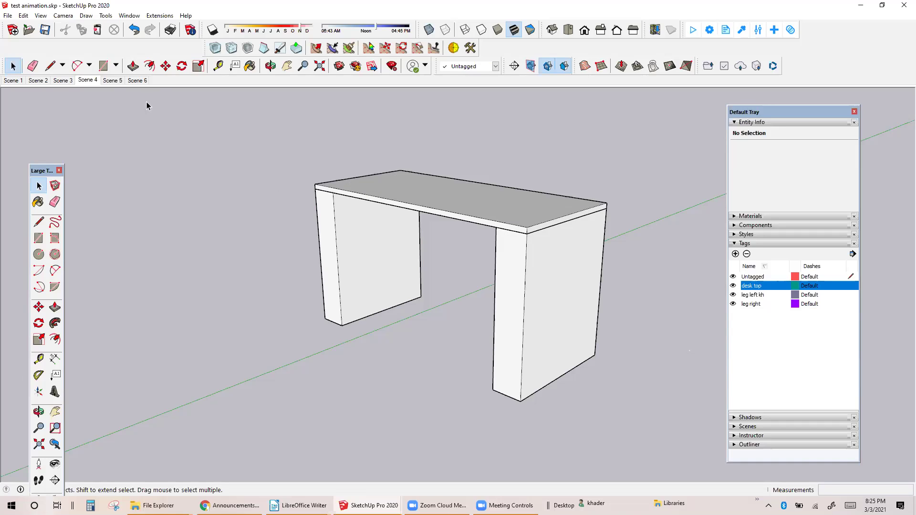
Add a scene after Scene 4 with the "desk top" tag hidden, update it, and compare it with Scene 4
right_click(88, 84)
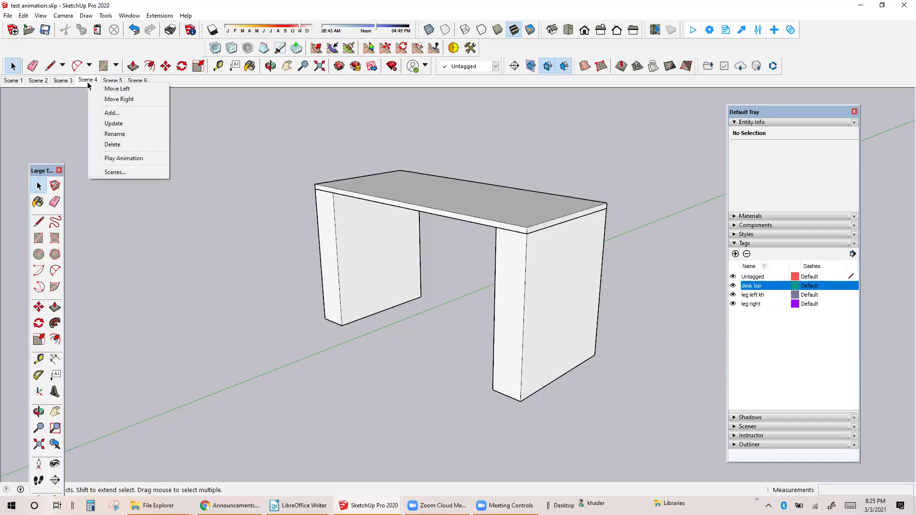
left_click(106, 114)
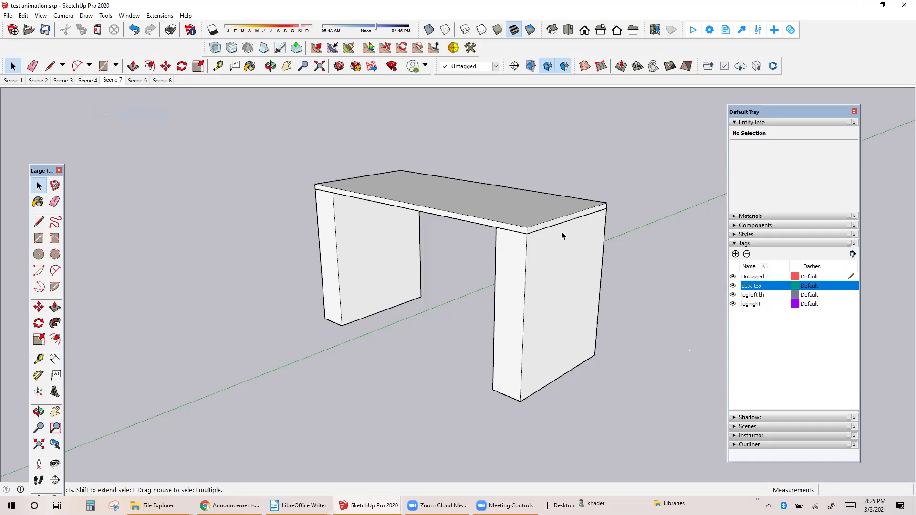
left_click(732, 285)
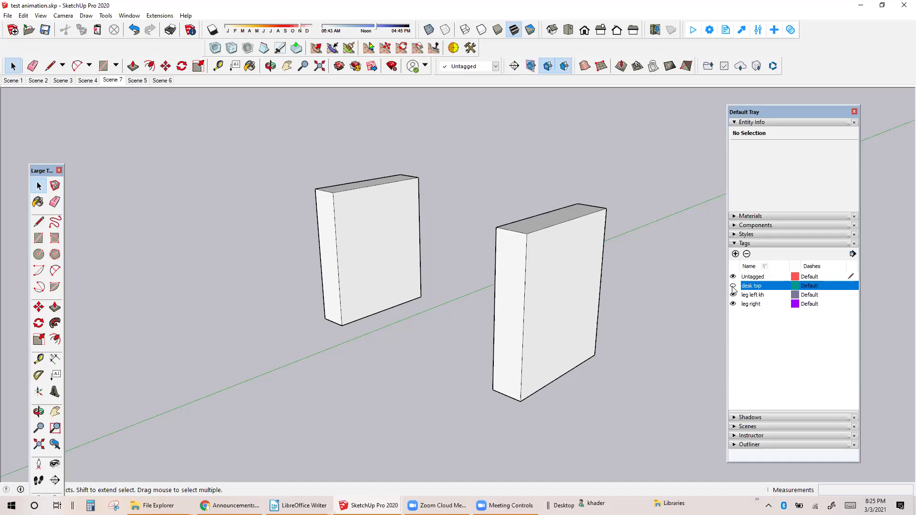
right_click(113, 81)
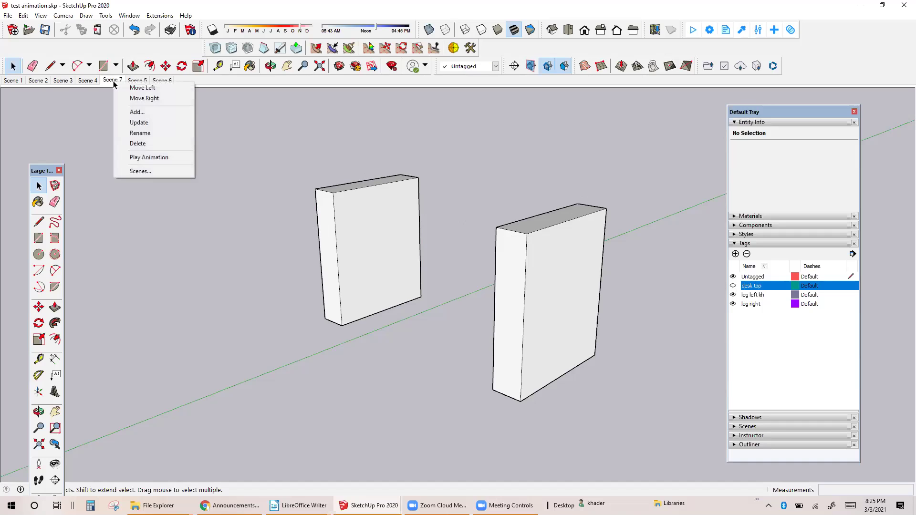
left_click(138, 122)
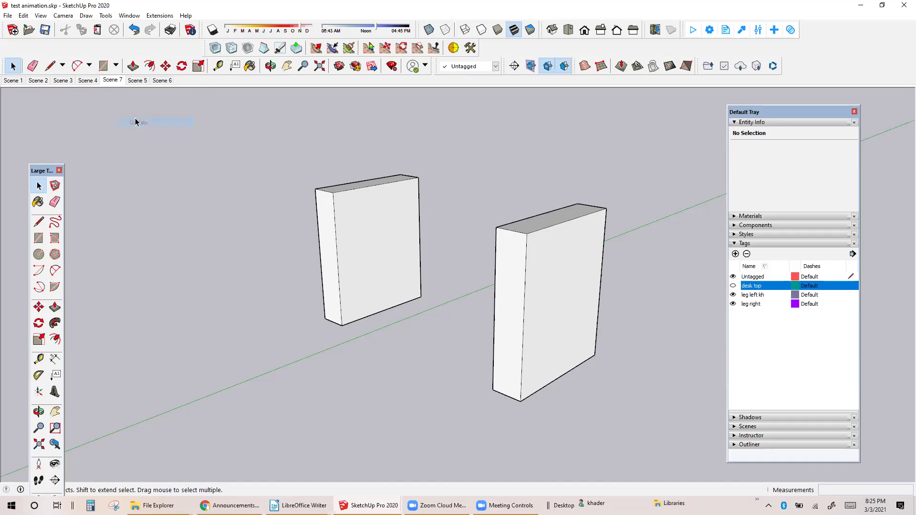
left_click(87, 82)
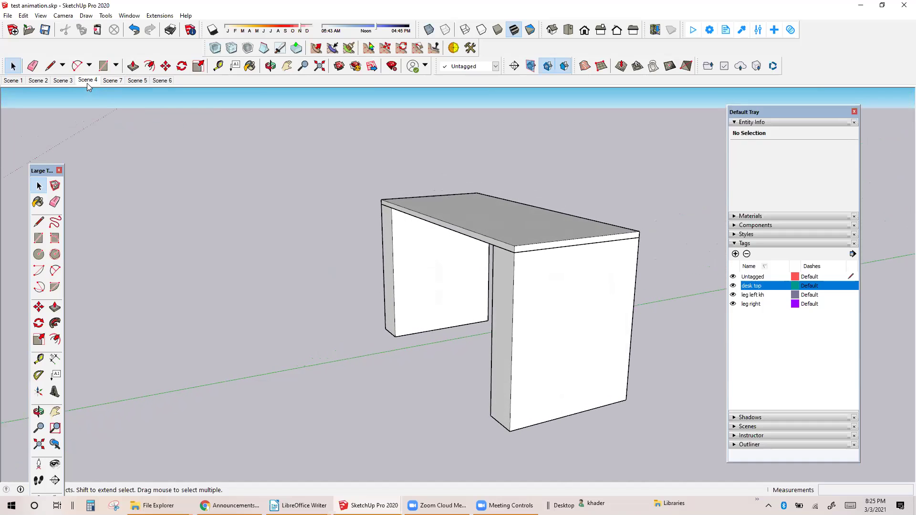
left_click(116, 81)
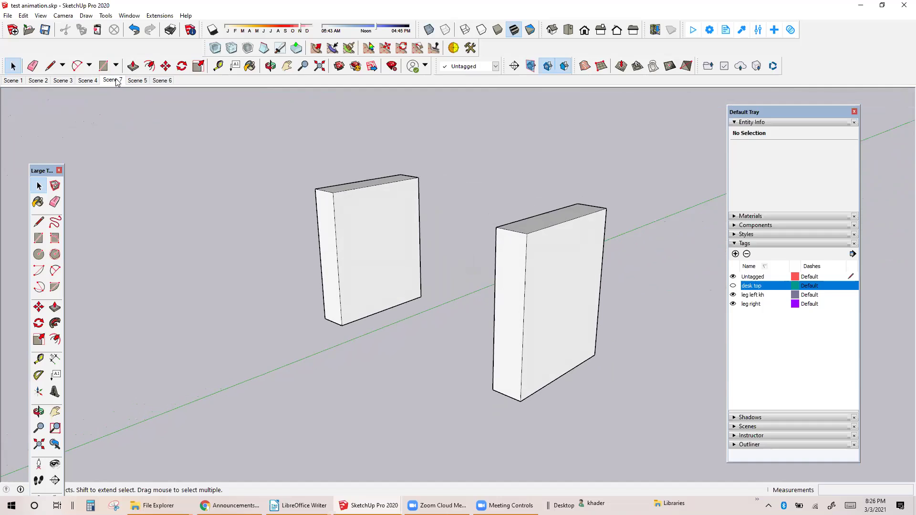
Add another scene after Scene 7, hide the "leg left kh" tag as well, and update the new scene
right_click(116, 81)
left_click(140, 109)
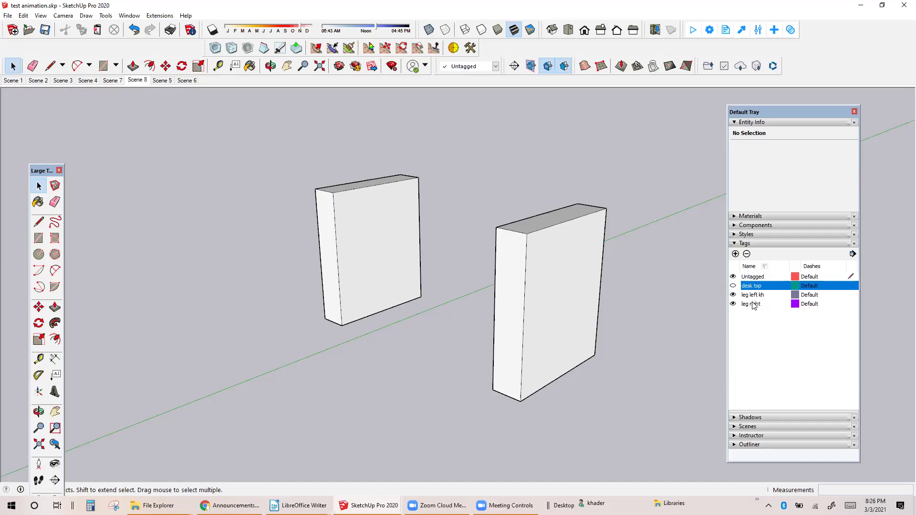
left_click(732, 294)
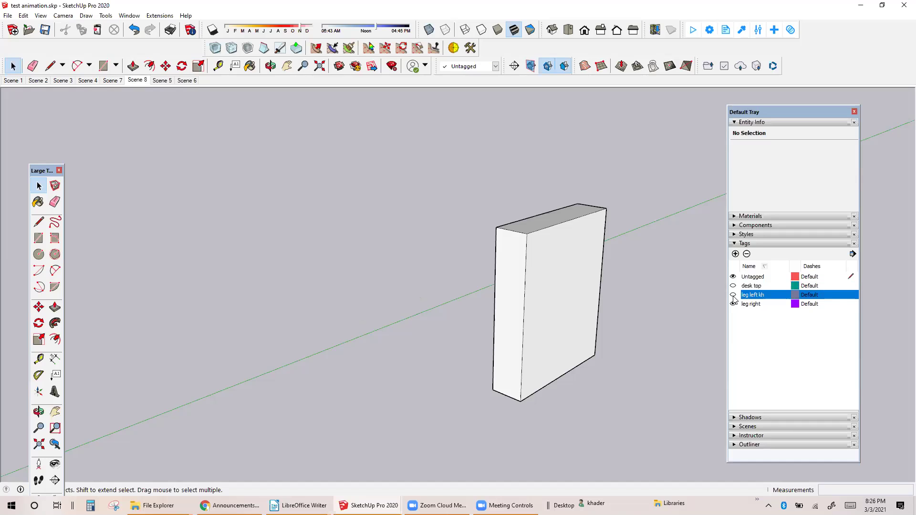
right_click(139, 80)
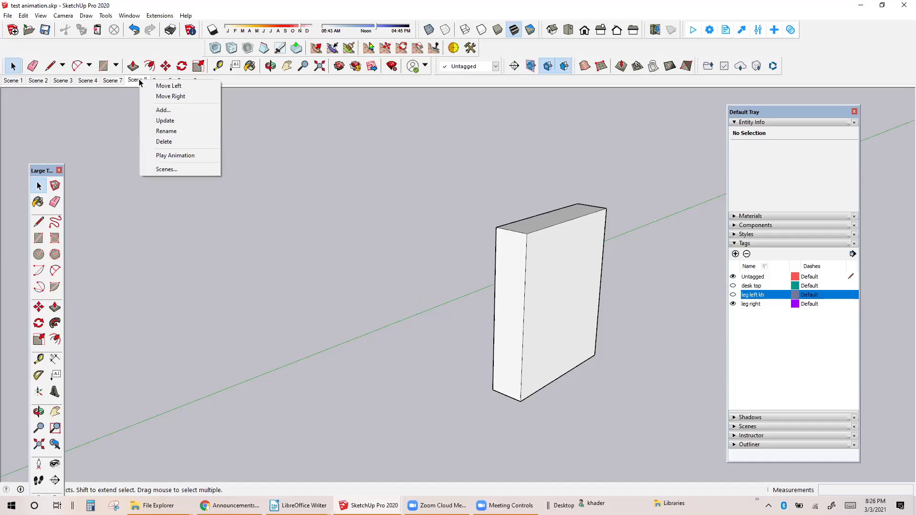
left_click(162, 122)
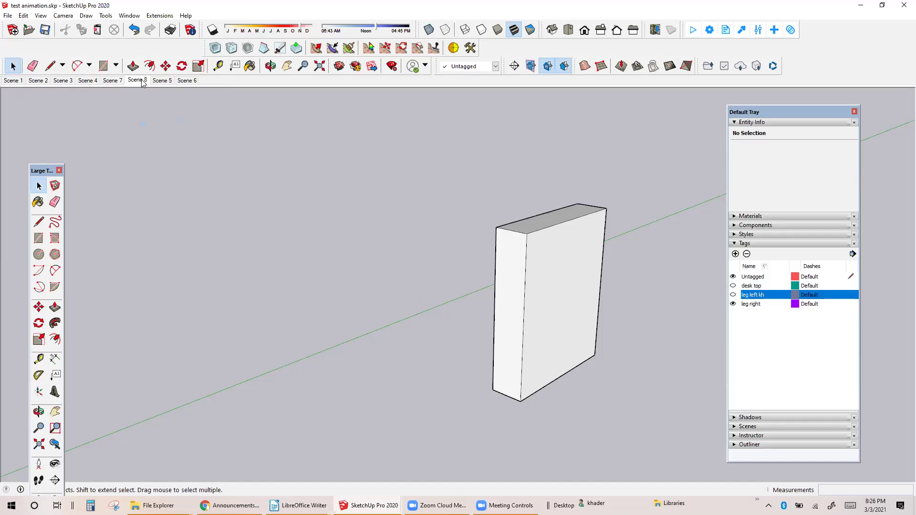
Add a scene after Scene 8, hide the "leg right" tag so no desk part shows, and update the new scene
right_click(141, 82)
left_click(164, 113)
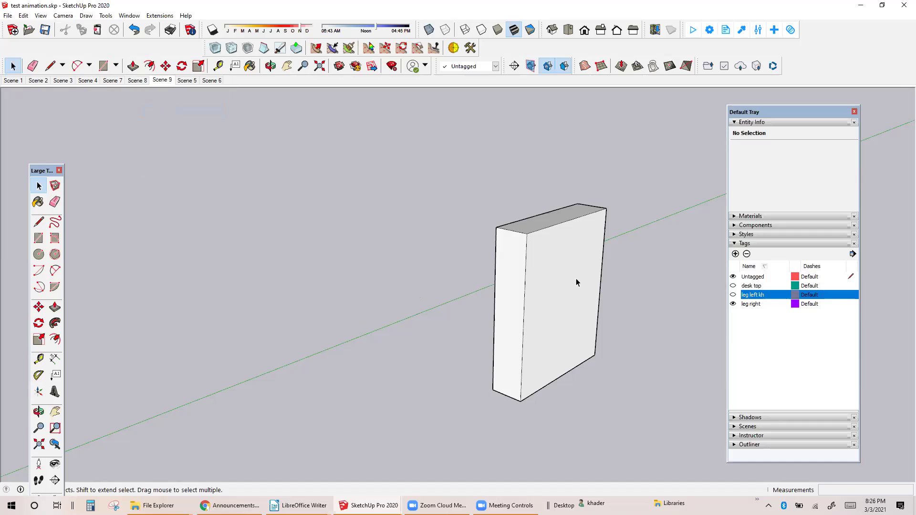
left_click(733, 304)
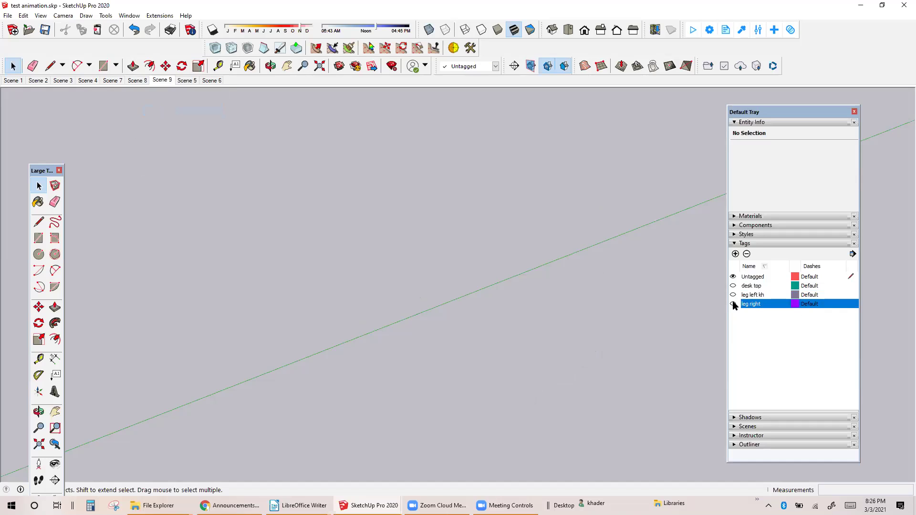
right_click(159, 82)
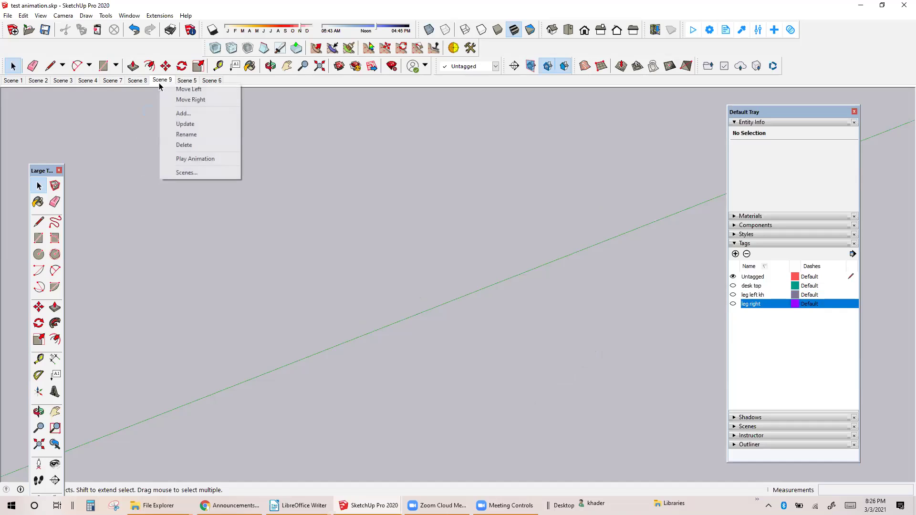
left_click(184, 125)
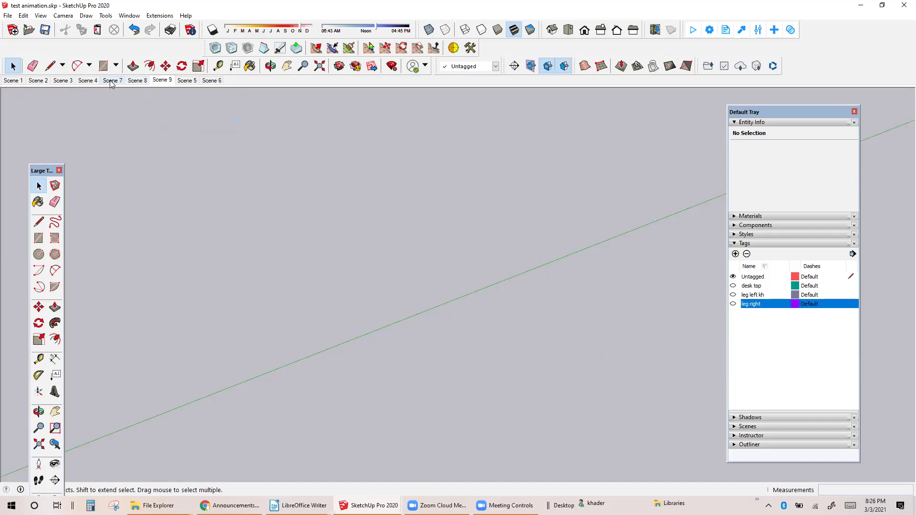
Reorder the three new scenes after Scene 4 as Scene 9, Scene 8, Scene 7
right_click(157, 83)
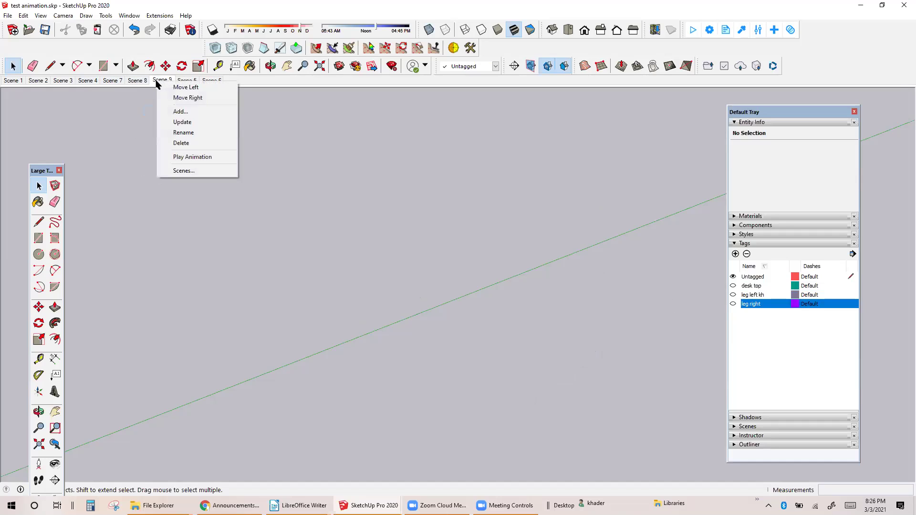
left_click(161, 88)
right_click(140, 79)
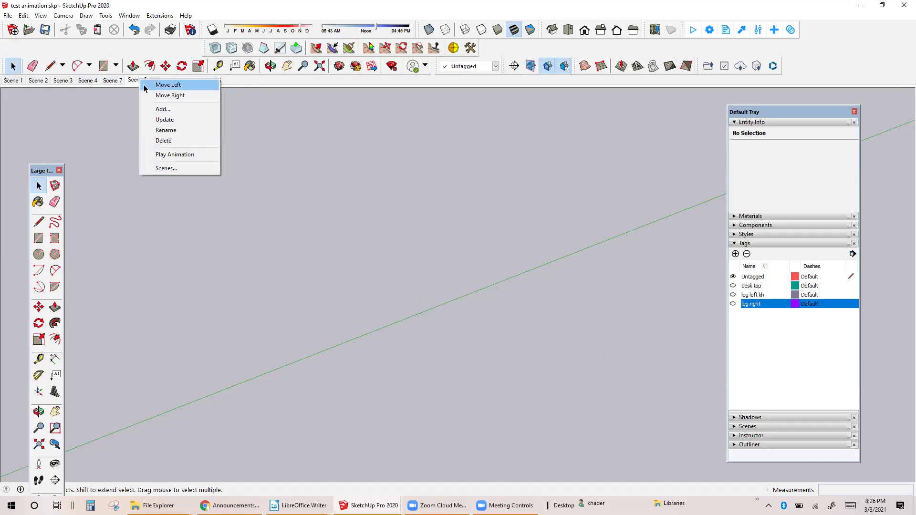
left_click(145, 87)
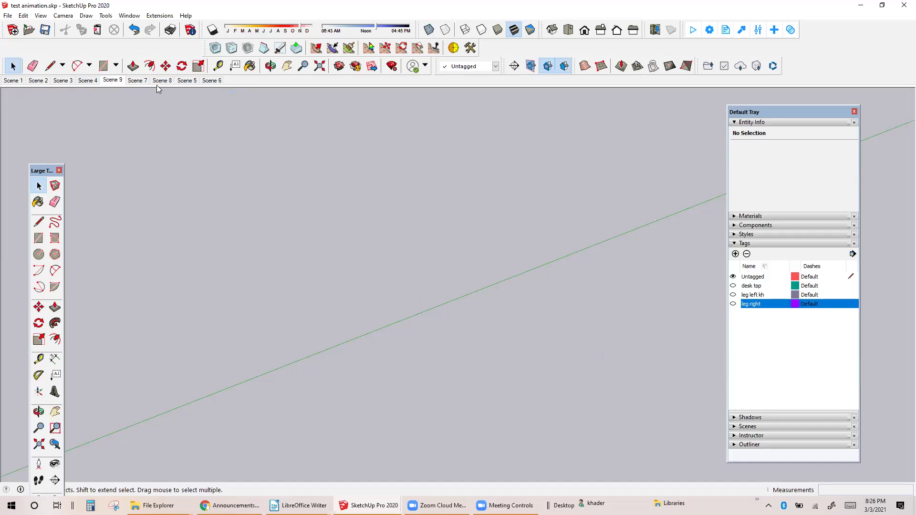
right_click(161, 82)
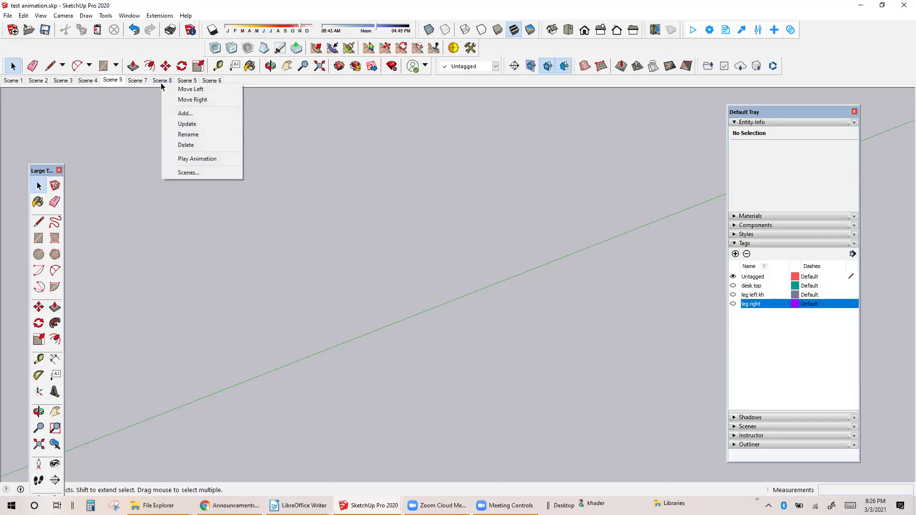
left_click(165, 89)
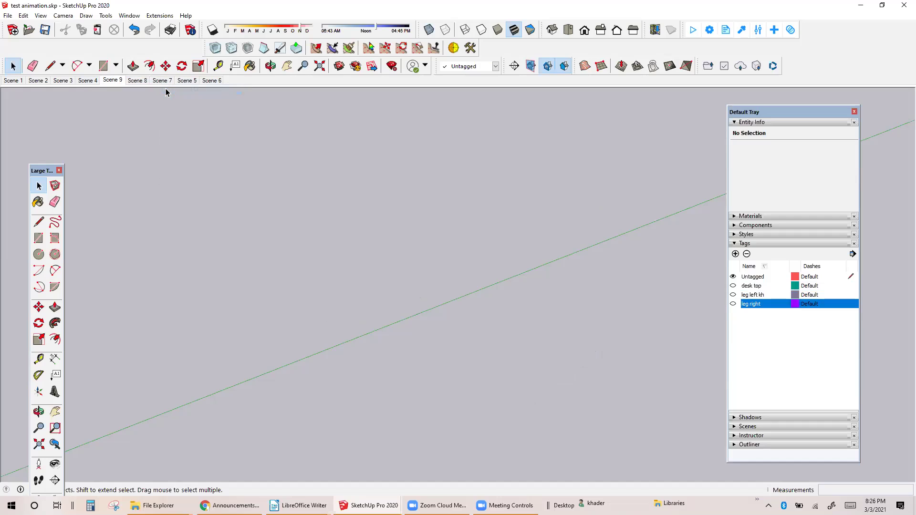
Add a scene after Scene 7, show the "desk top" tag in it, and update the new scene
left_click(142, 81)
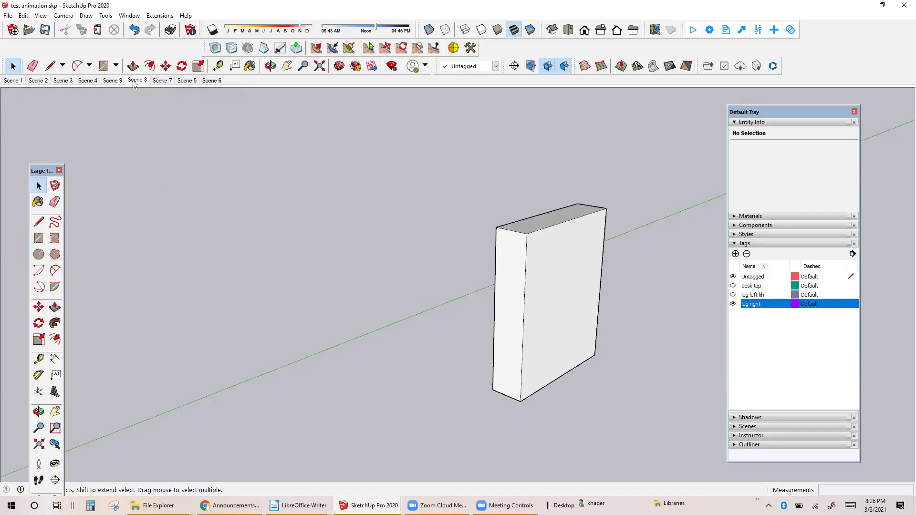
left_click(159, 82)
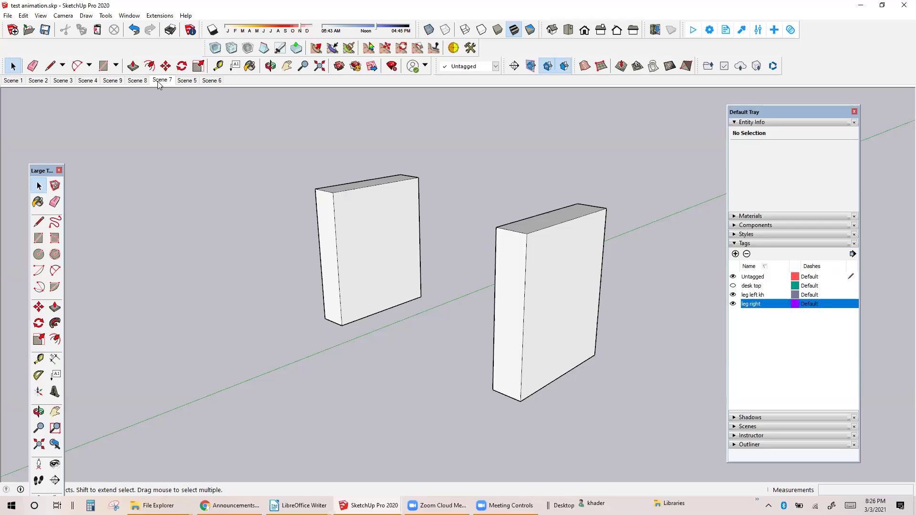
left_click(94, 82)
left_click(161, 81)
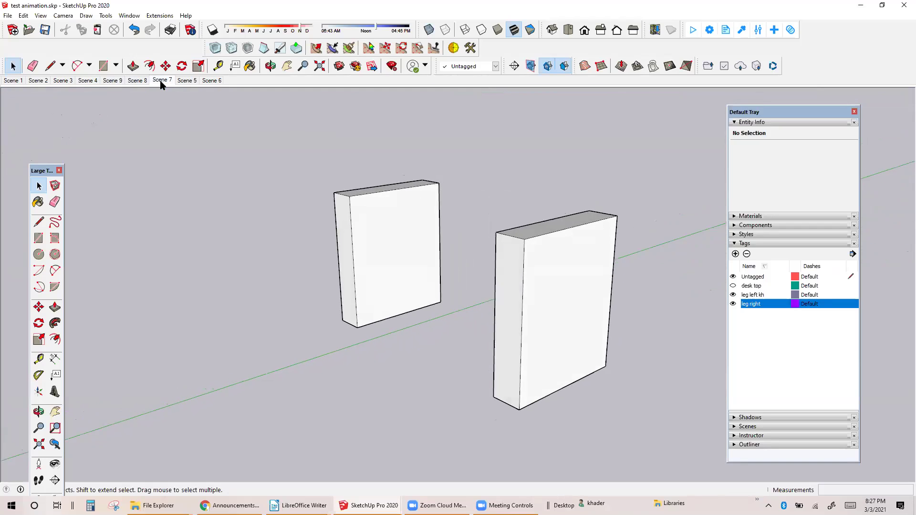
right_click(160, 82)
left_click(178, 112)
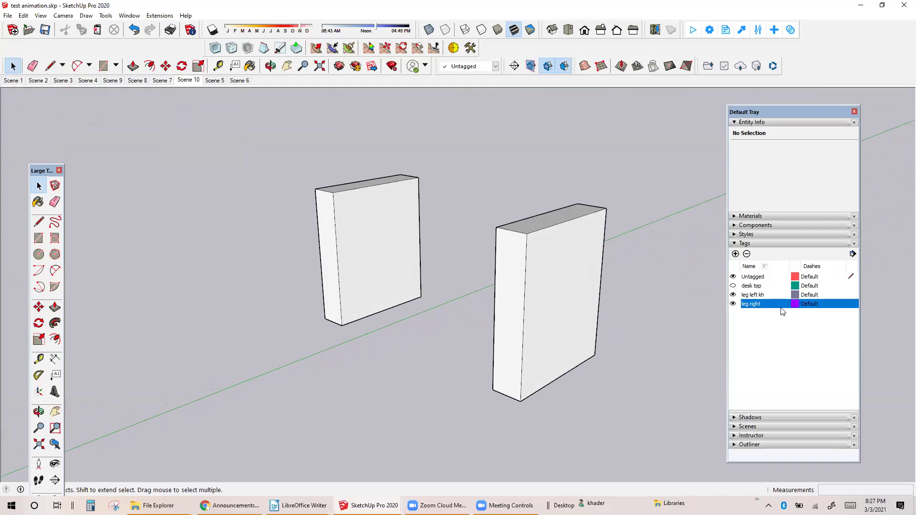
left_click(733, 287)
left_click(733, 286)
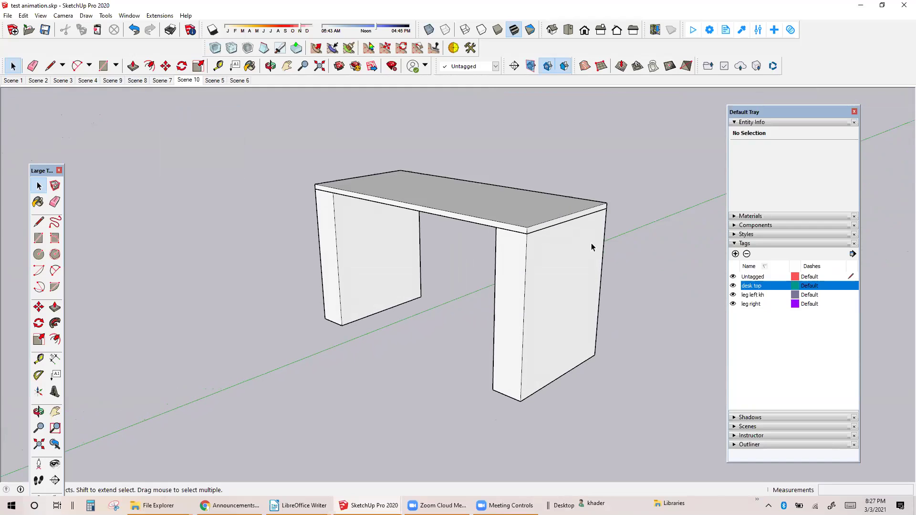
right_click(194, 82)
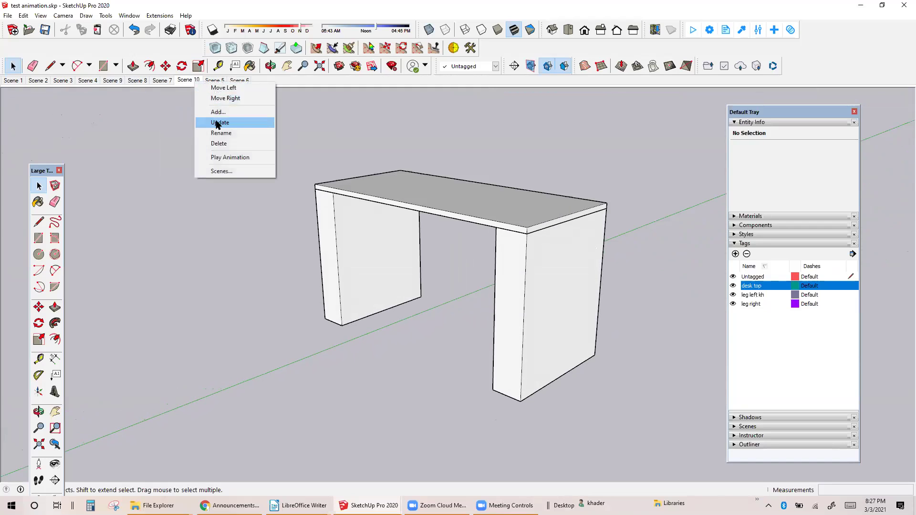
left_click(216, 122)
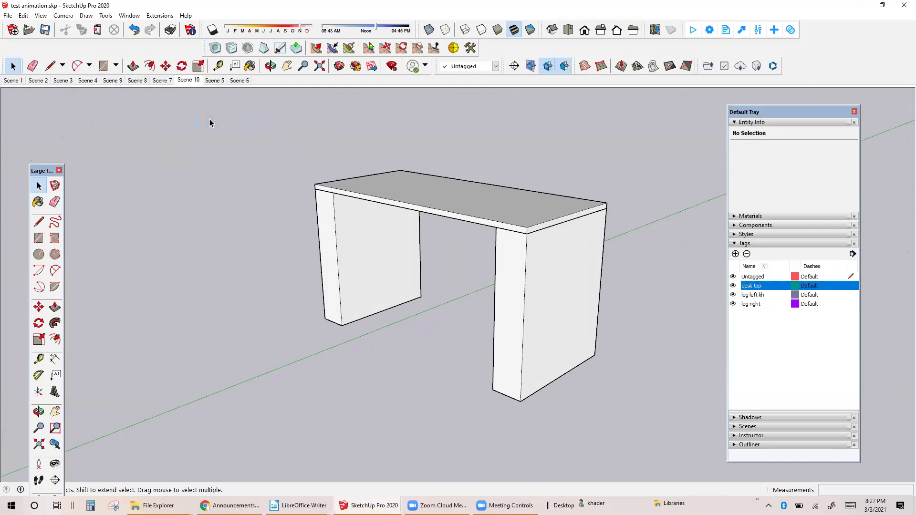
Step through Scenes 9, 8, 7 and 10 to review the order in which the desk parts appear
left_click(114, 82)
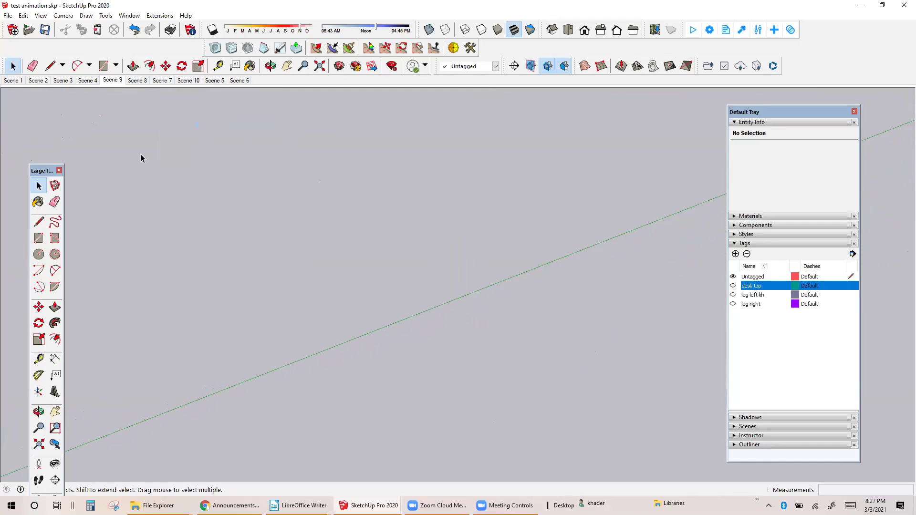
left_click(138, 81)
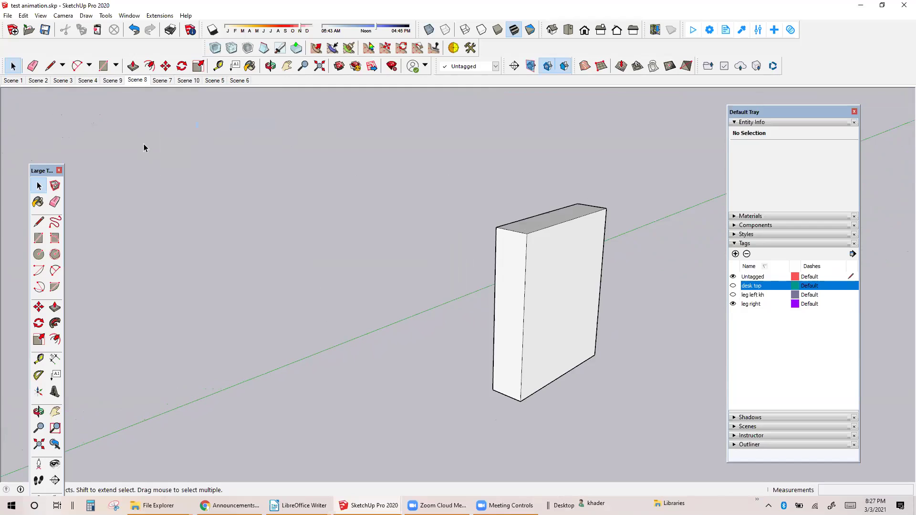
left_click(162, 81)
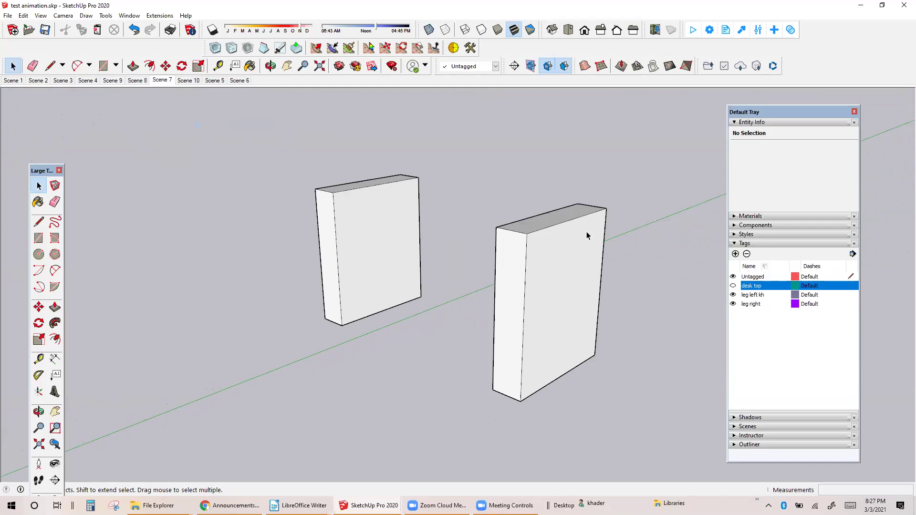
left_click(191, 82)
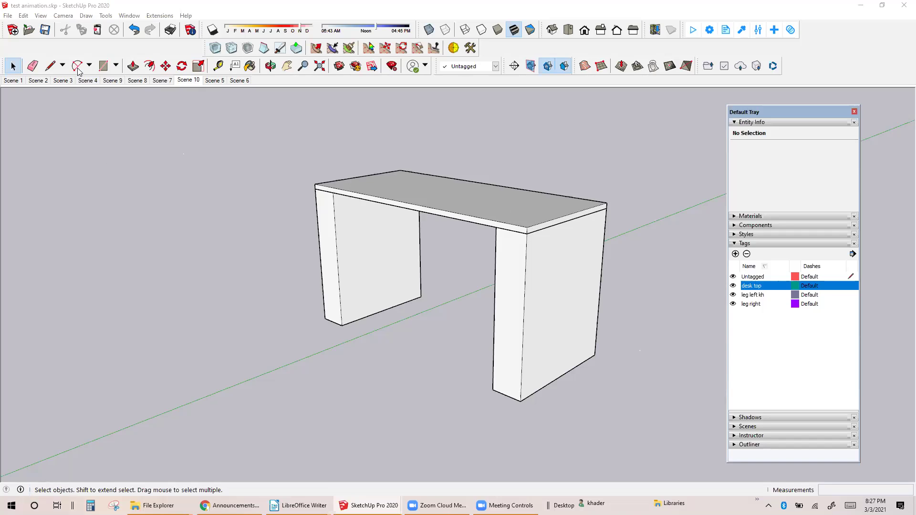
Draw a rectangle about 1' 8 5/16" by 1' 9 3/4" on the open ground beside the desk and extrude it into a low box
left_click(103, 66)
left_click(129, 235)
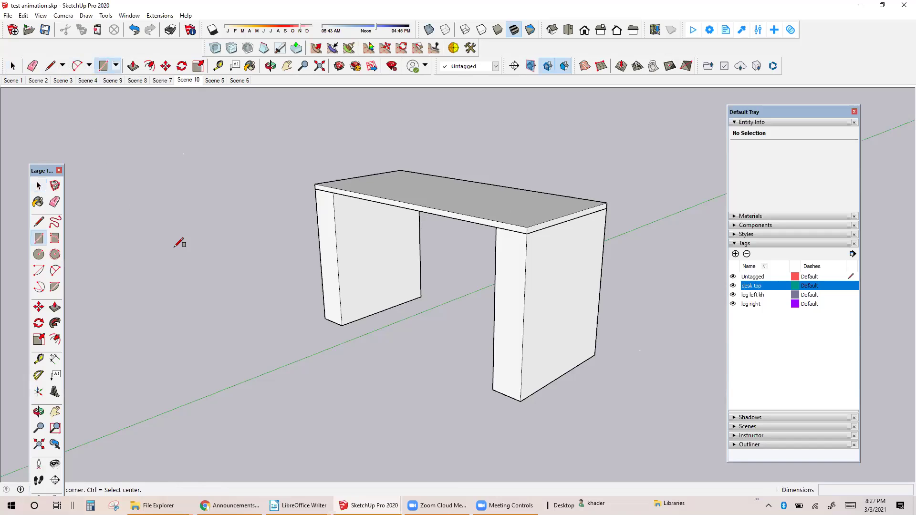
left_click(220, 232)
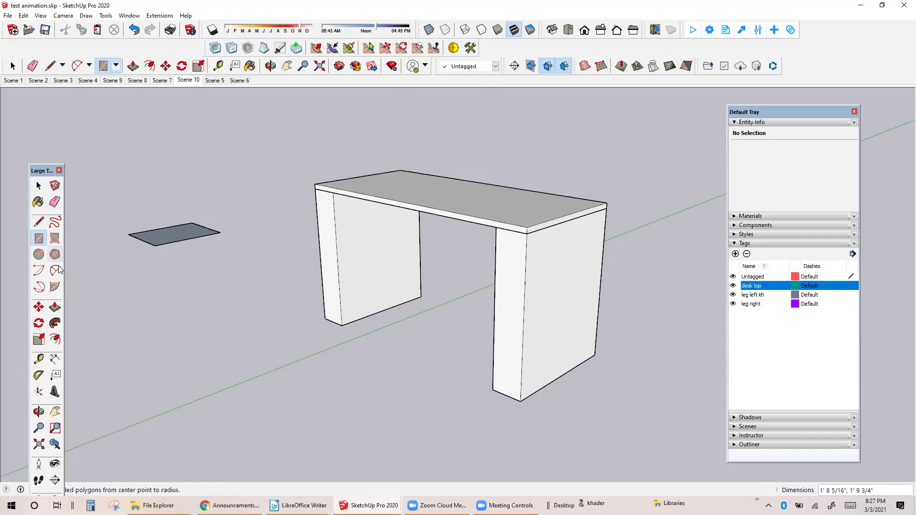
left_click(55, 307)
left_click(157, 234)
left_click(171, 216)
Select the whole new box and assign it to the "desk top" tag
left_click(38, 185)
left_click_drag(118, 175, 242, 285)
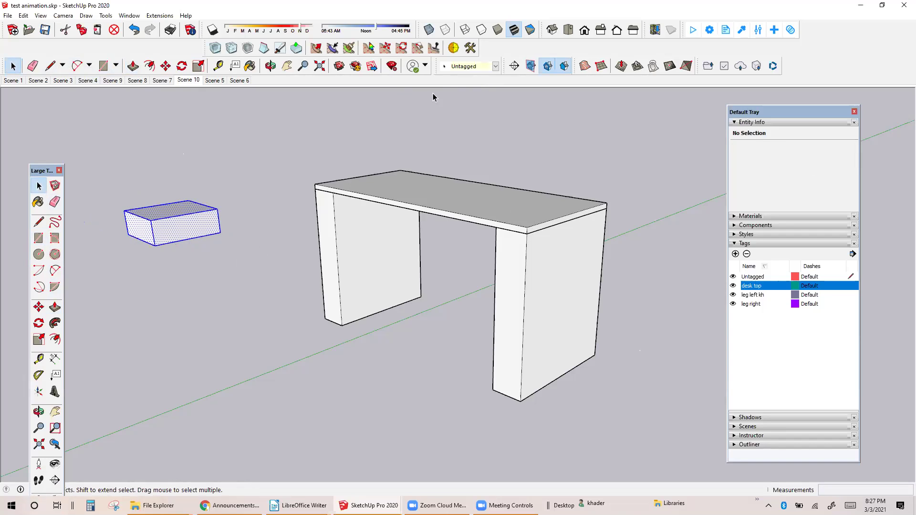
left_click(495, 68)
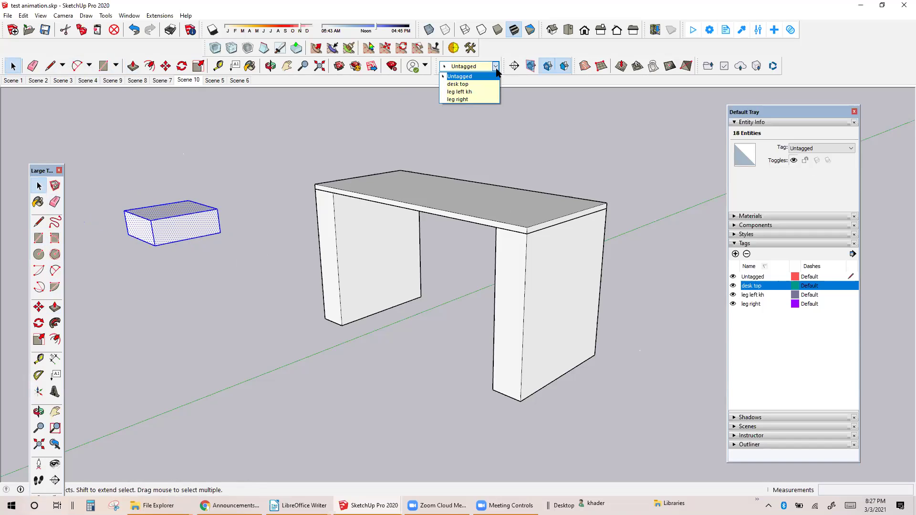
left_click(481, 85)
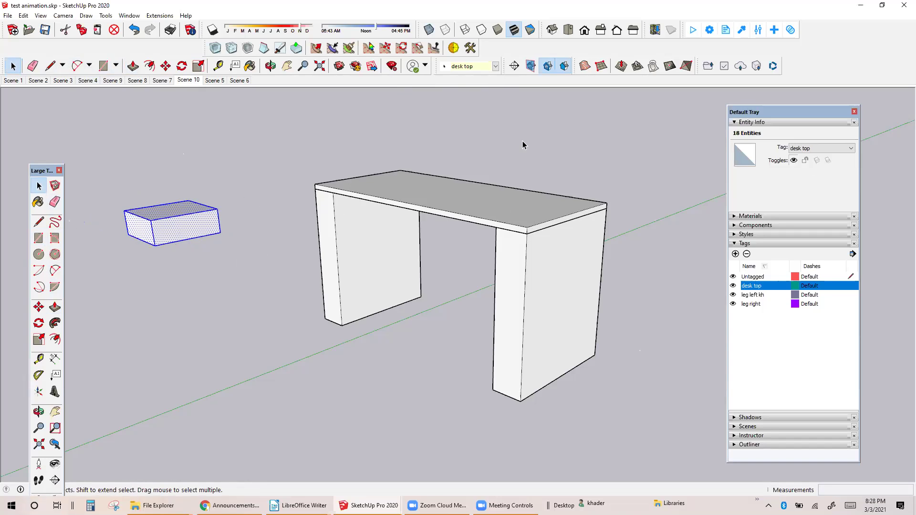
Hide and reshow the "desk top" tag to test the box's tagging, and reselect the box to view its available commands
left_click(666, 253)
left_click(732, 286)
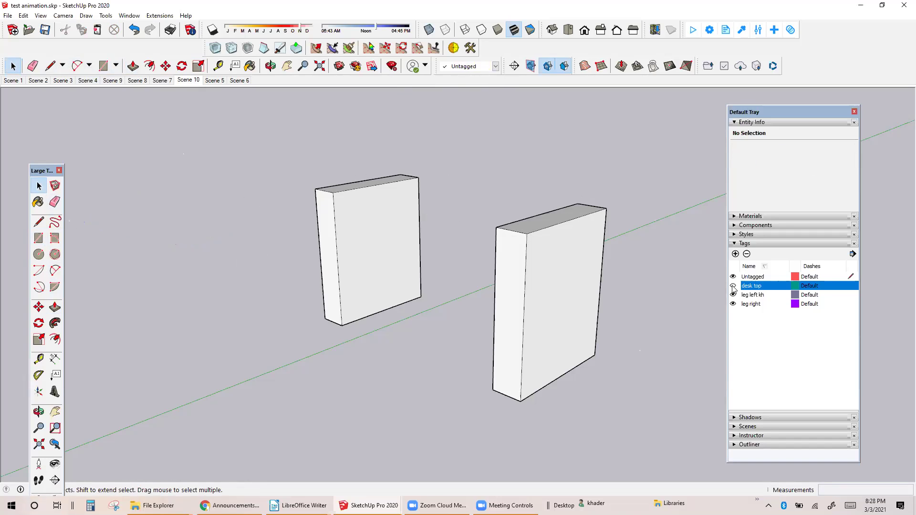
left_click(733, 285)
left_click_drag(115, 180, 240, 260)
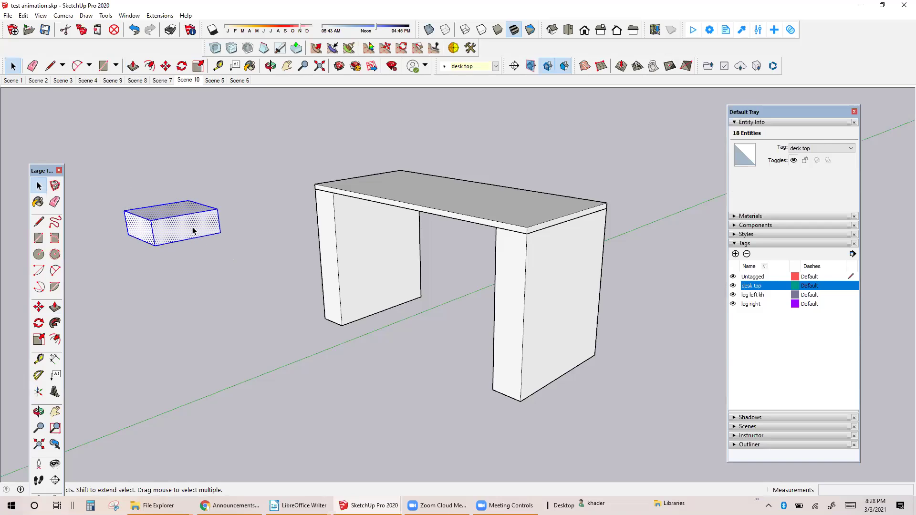
right_click(192, 229)
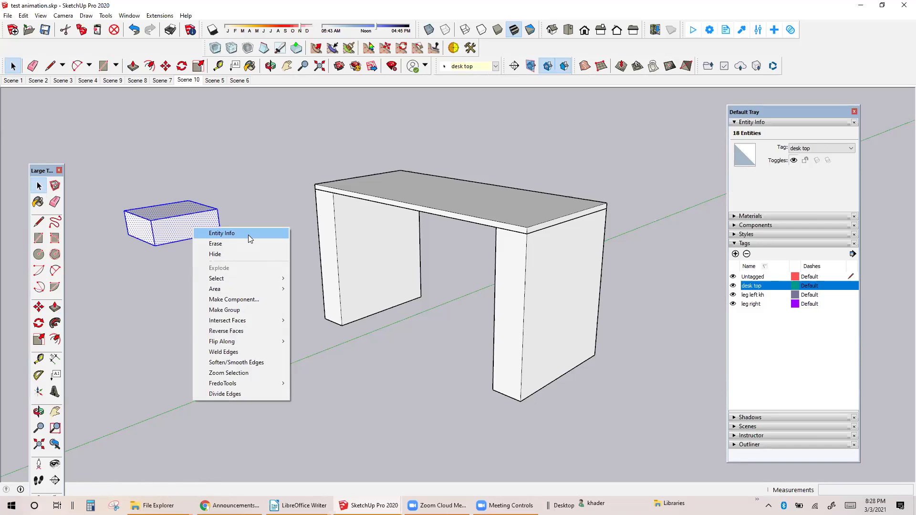
left_click(599, 414)
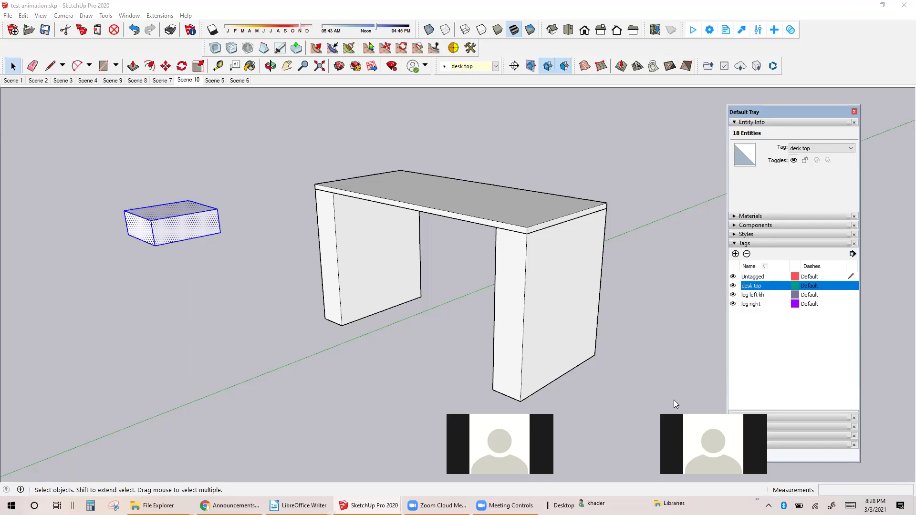
left_click_drag(661, 396, 636, 371)
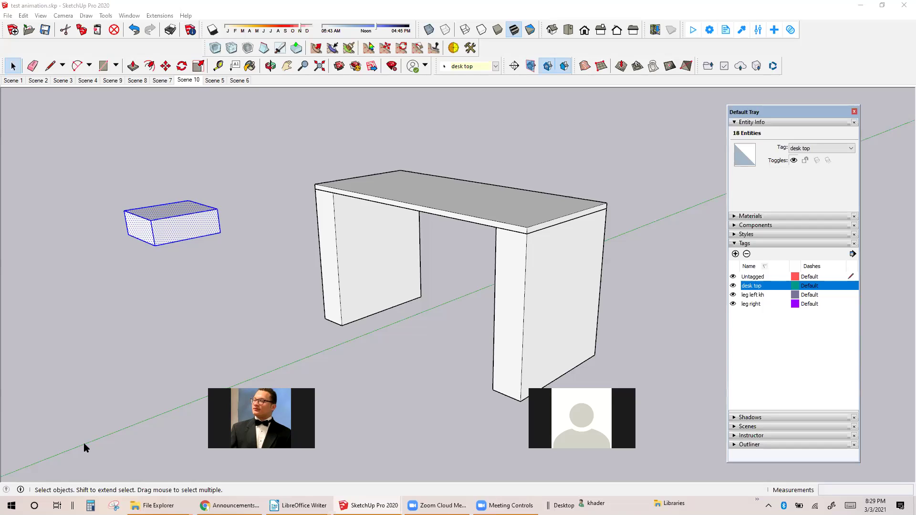
Review Scenes 7, 8, 9, 10, 5, 6 and 1 to check which parts each one shows, and return to Scene 9
left_click(160, 81)
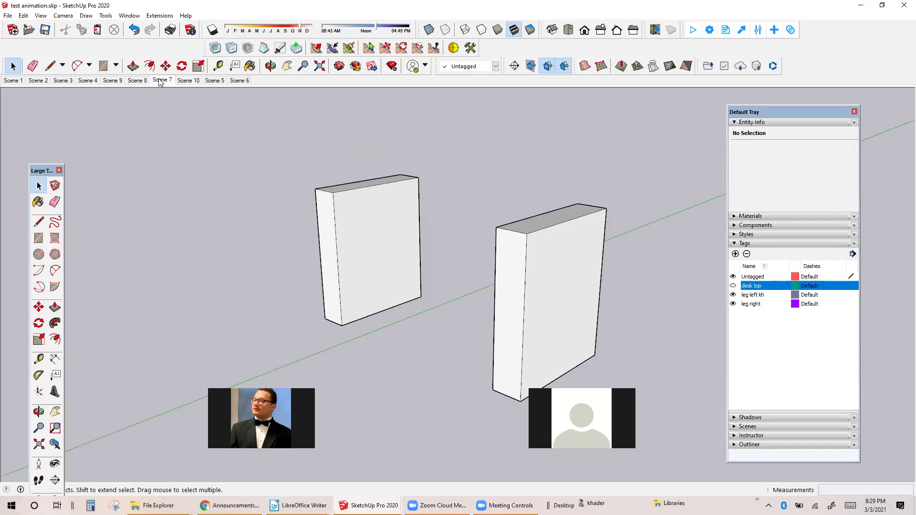
left_click(134, 81)
left_click(112, 80)
left_click(140, 82)
left_click(162, 82)
left_click(190, 82)
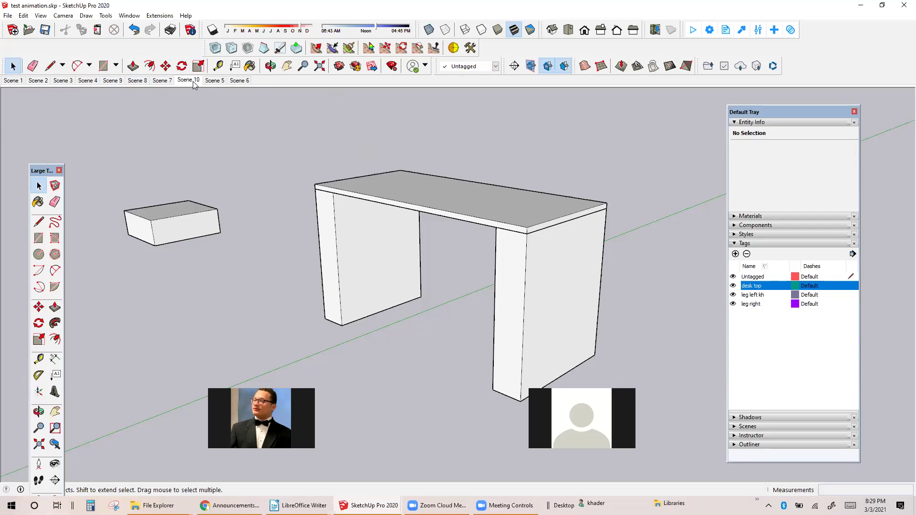
left_click(220, 82)
left_click(240, 81)
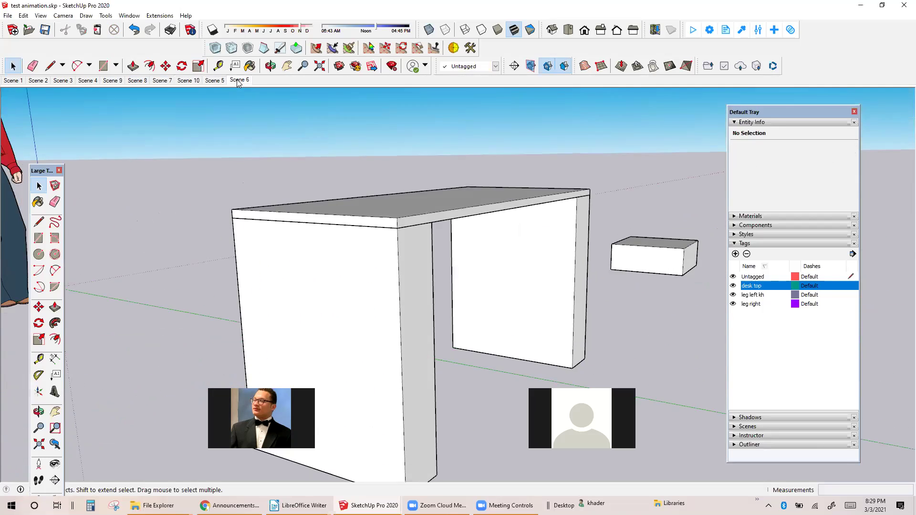
left_click(14, 80)
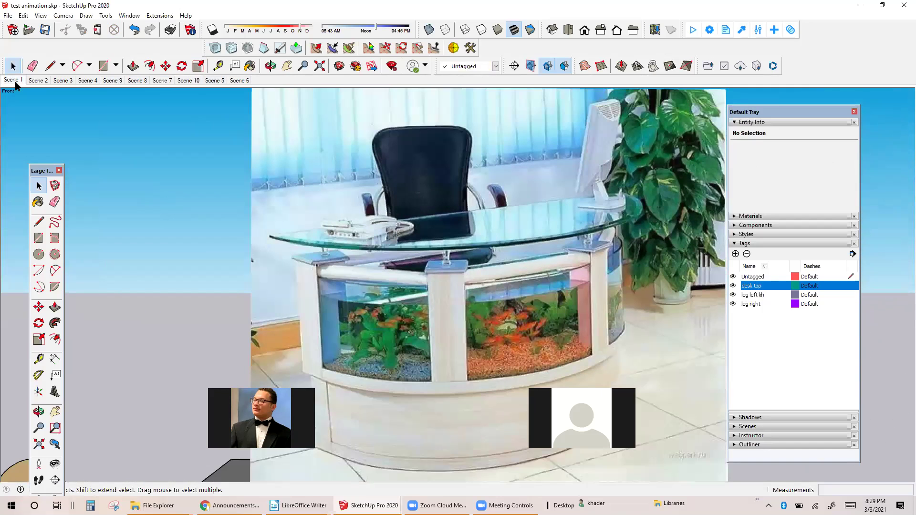
left_click(112, 80)
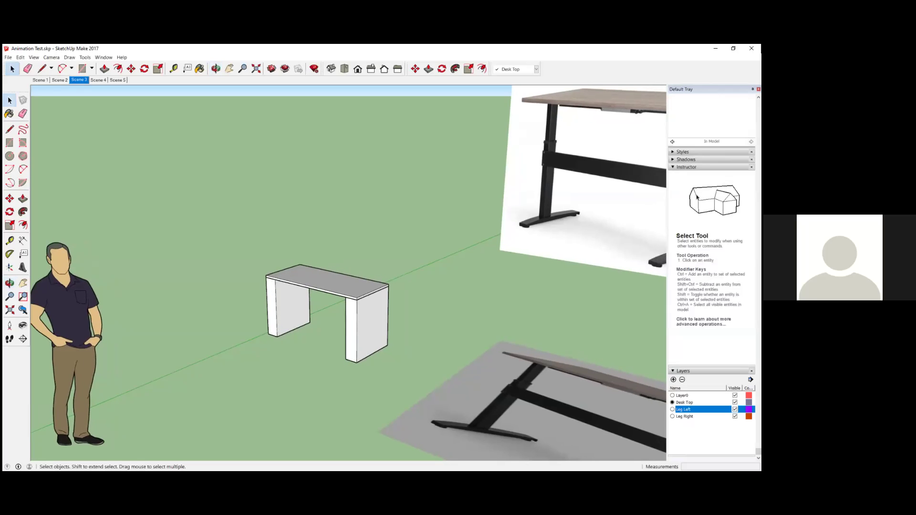
In the shared Animation Test model, hide the Leg Left and Leg Right layers and show both again
left_click(735, 410)
left_click(735, 417)
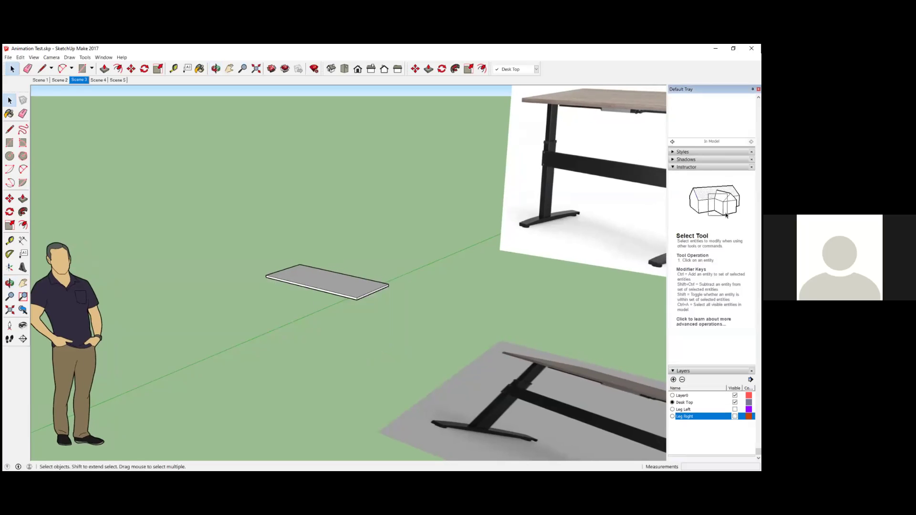
left_click(734, 417)
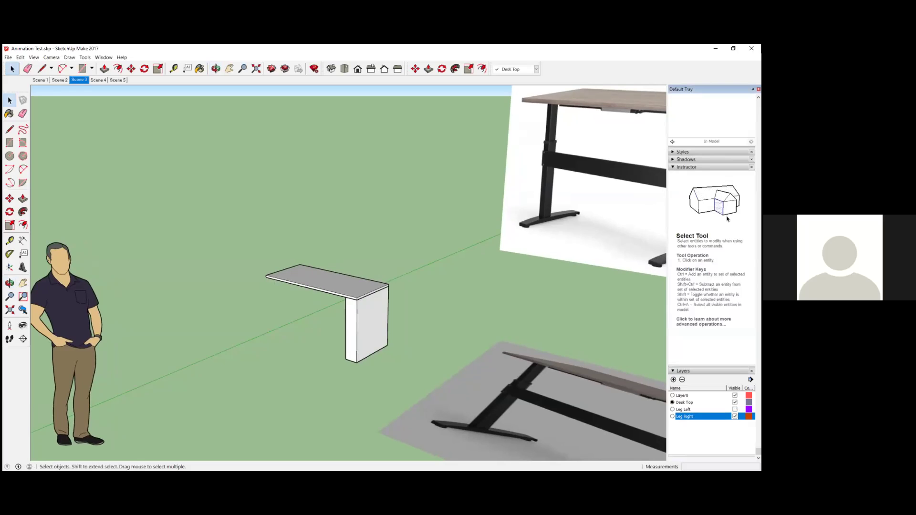
left_click(734, 410)
Try to hide the current Desk Top layer, make Leg Left the current layer, and toggle Desk Top's visibility off and on
left_click(734, 402)
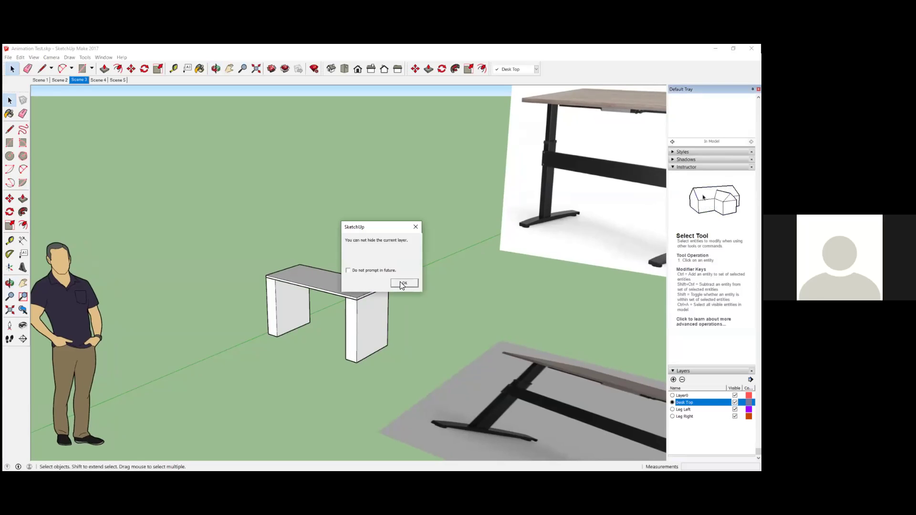
left_click(403, 284)
middle_click_drag(403, 283, 403, 307)
key("space")
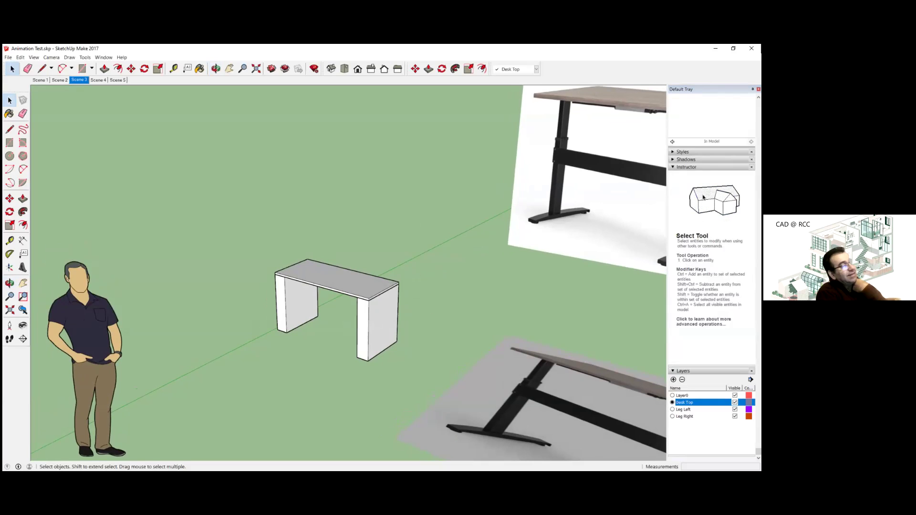
left_click(672, 409)
left_click(734, 402)
left_click(734, 402)
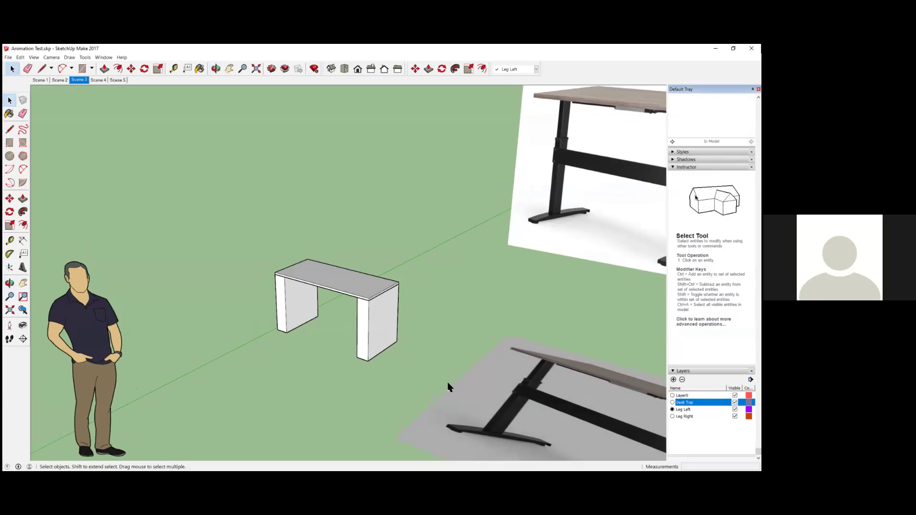
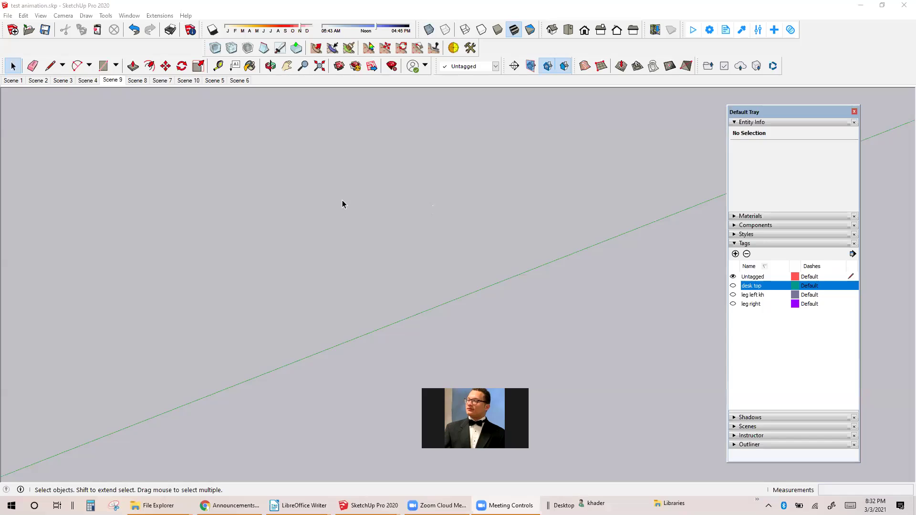
Show Scene 7, collapse the Entity Info section, and review which sections are enabled for the Default Tray
left_click(161, 81)
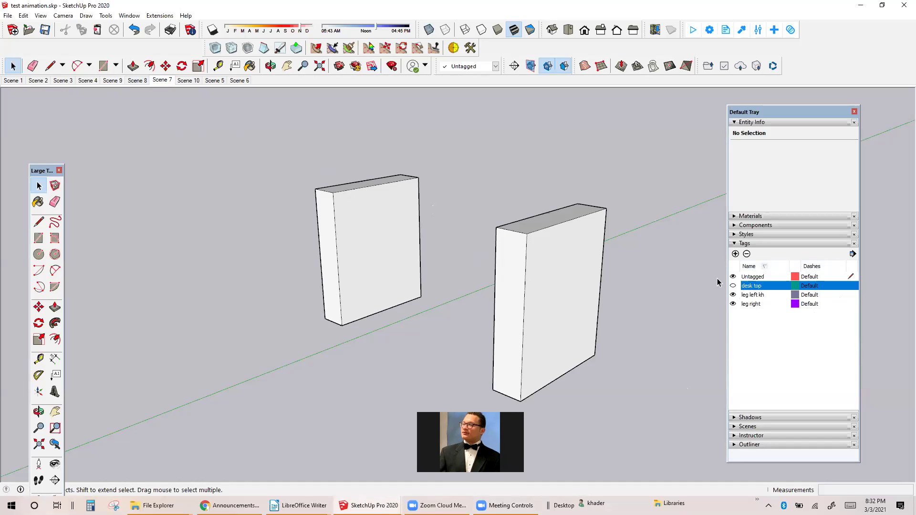
left_click(737, 125)
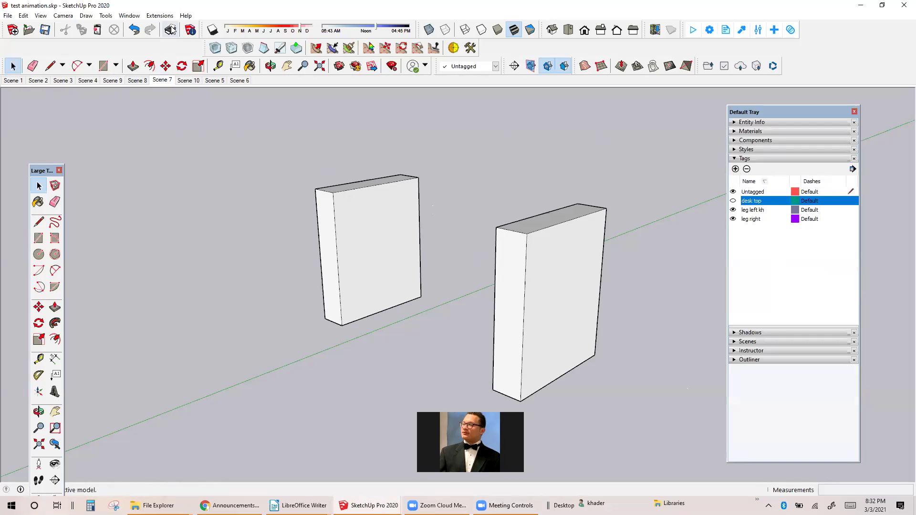
left_click(134, 19)
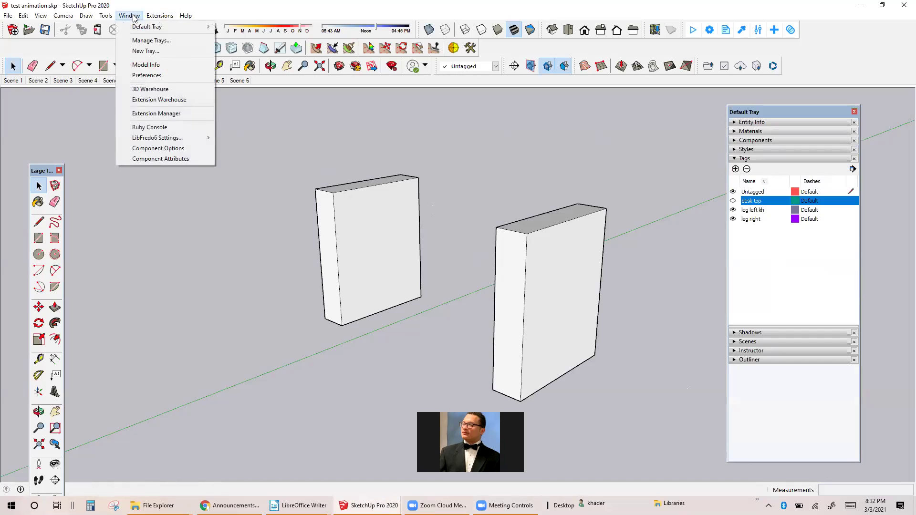
mouse_move(140, 29)
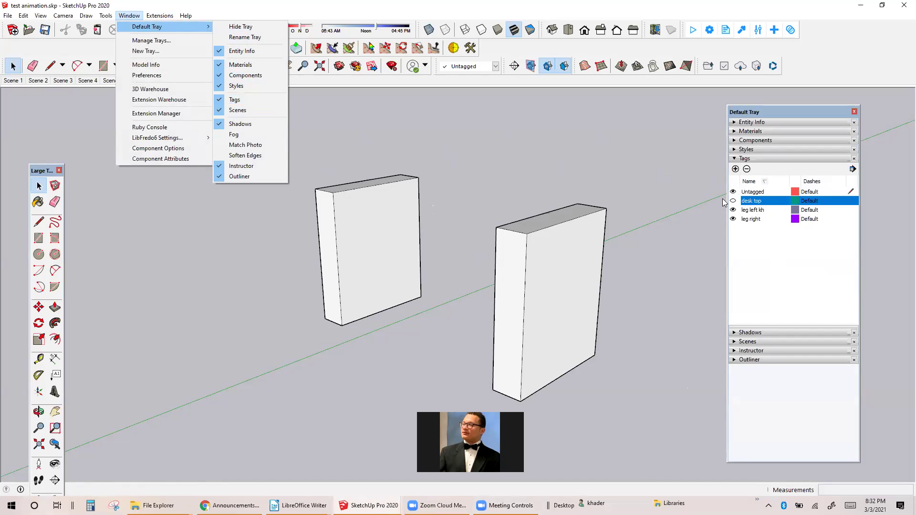
Demonstrate collapsing and expanding the Tags section of the Default Tray, leaving its tag list expanded
left_click(734, 160)
left_click(733, 161)
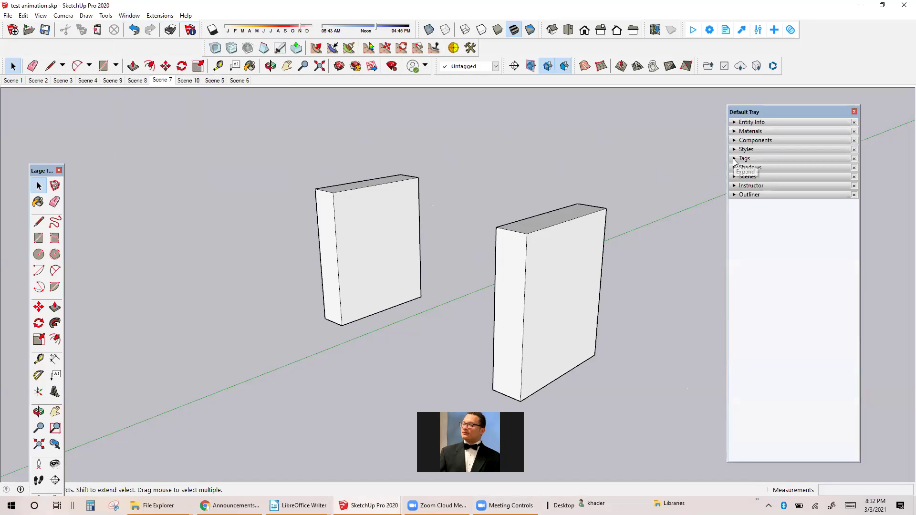
left_click(733, 159)
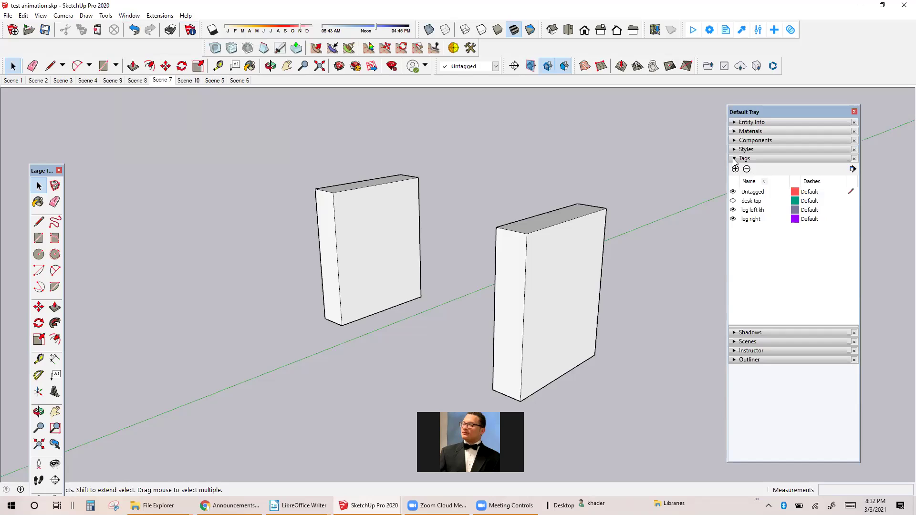
left_click(734, 159)
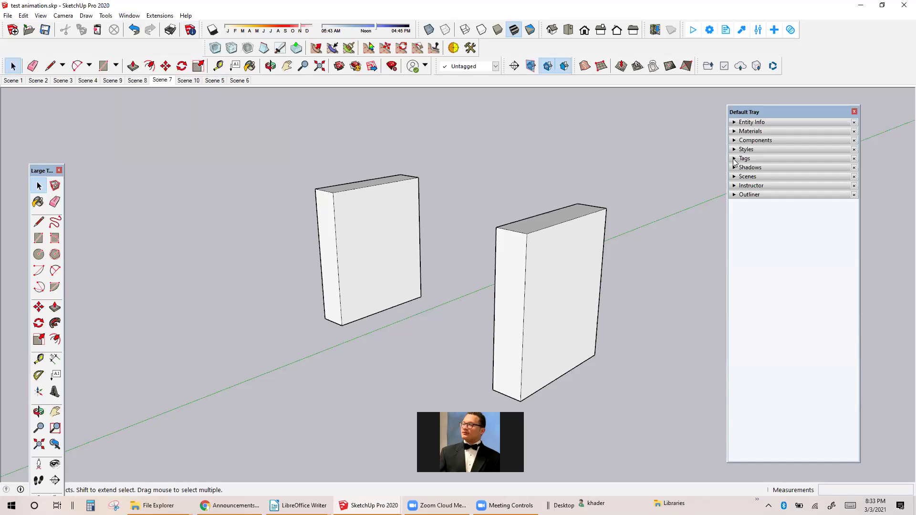
left_click(733, 160)
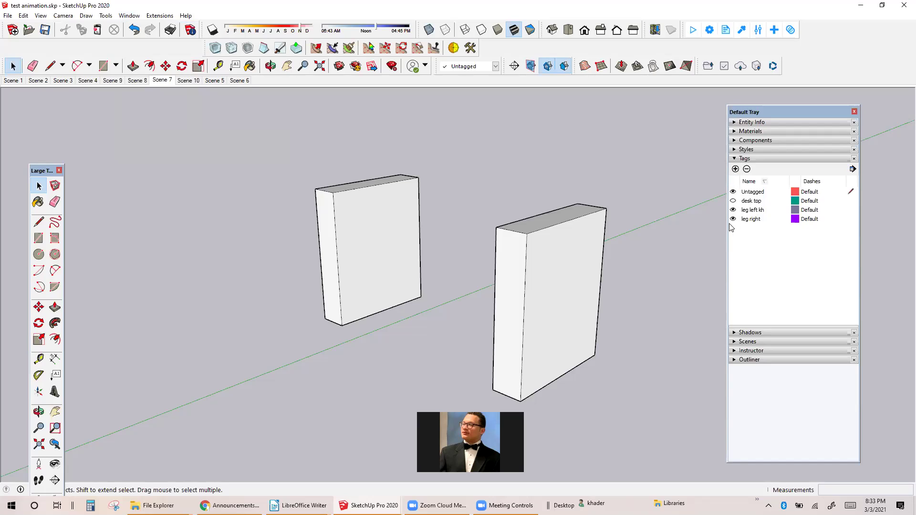
Widen the Default Tray and move it closer to the desk legs, keeping the tag list expanded
left_click_drag(726, 223, 702, 224)
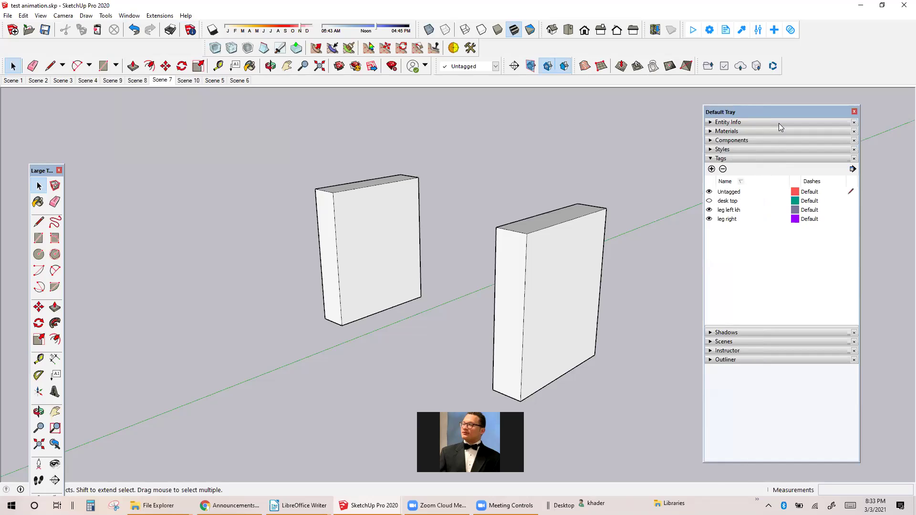
left_click_drag(785, 111, 712, 107)
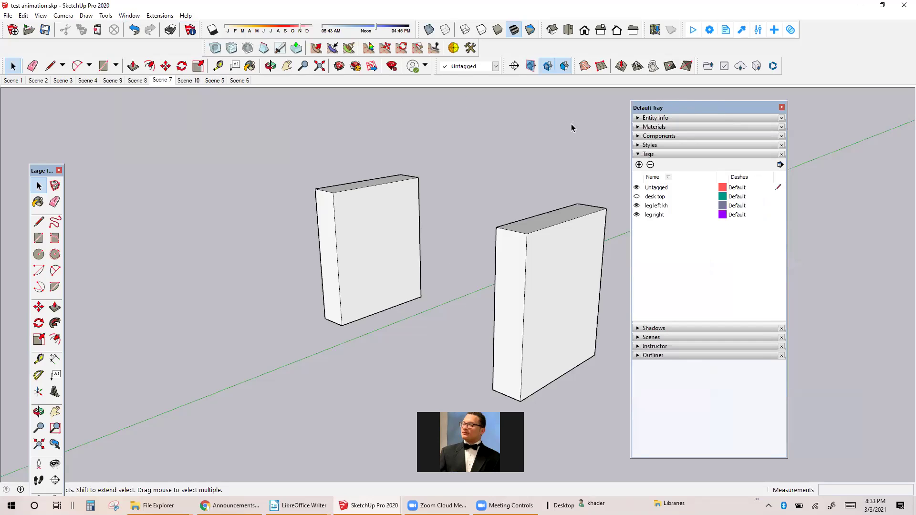
left_click(638, 154)
left_click(638, 155)
Add a new tag to the tag list, open its name for editing, and keep the default name
left_click(639, 165)
key("Return")
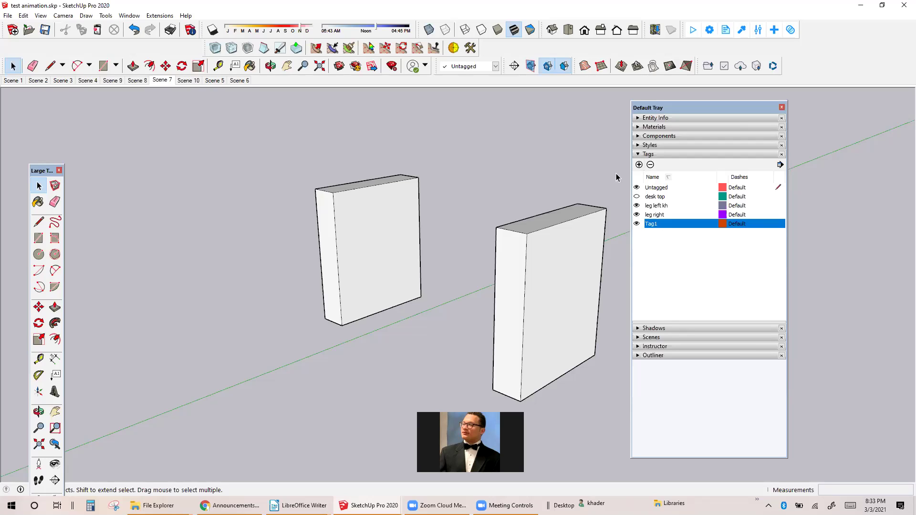
double_click(651, 224)
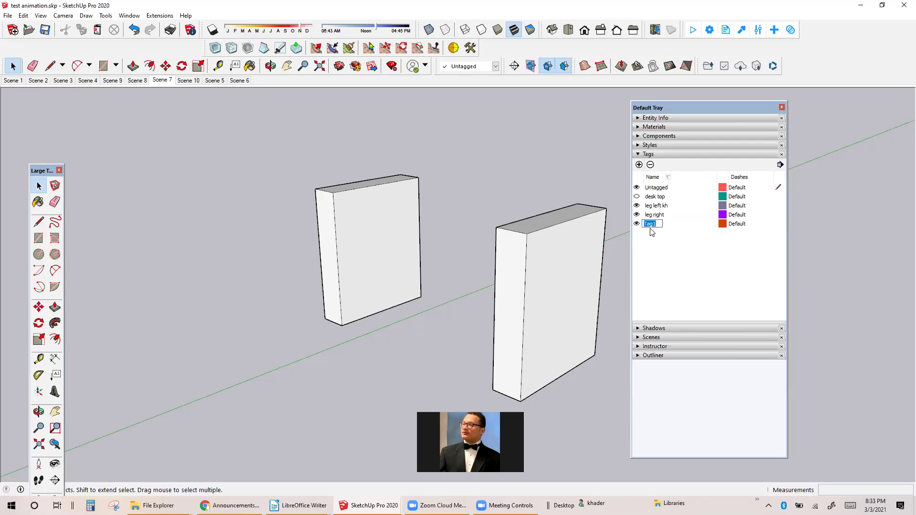
key("Return")
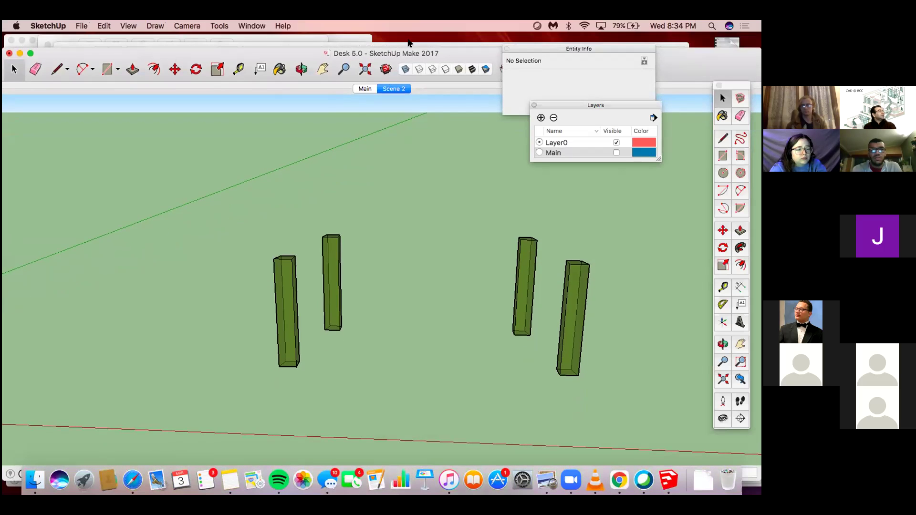
In the shared Desk 5.0 model, compare the Main scene with Scene 2 and add a new scene after Scene 2
left_click(370, 90)
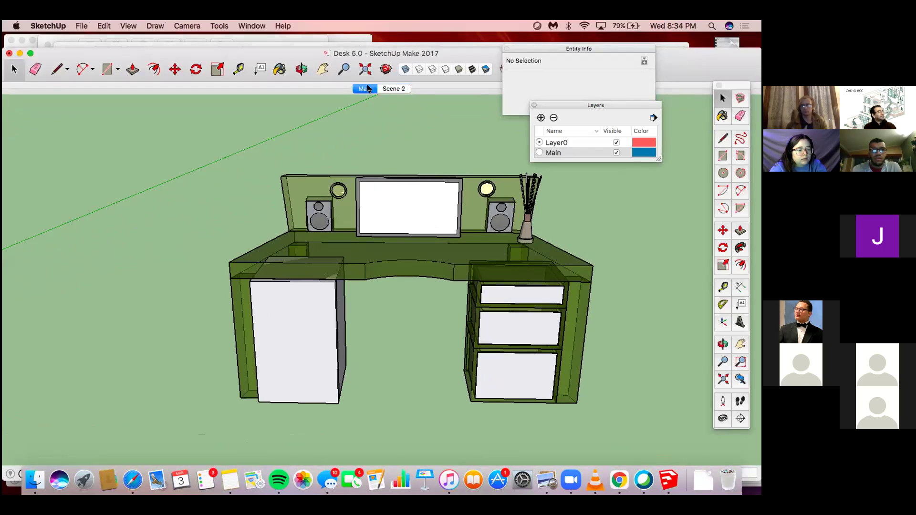
left_click(390, 88)
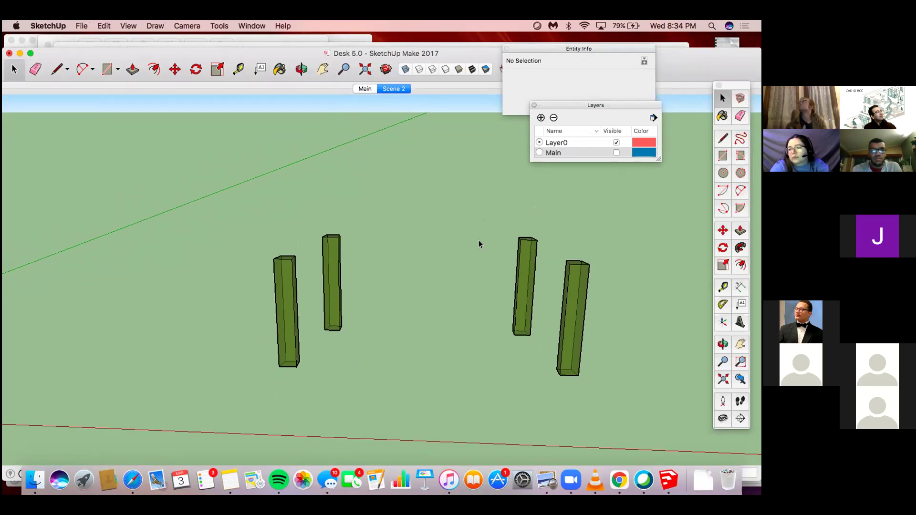
right_click(393, 90)
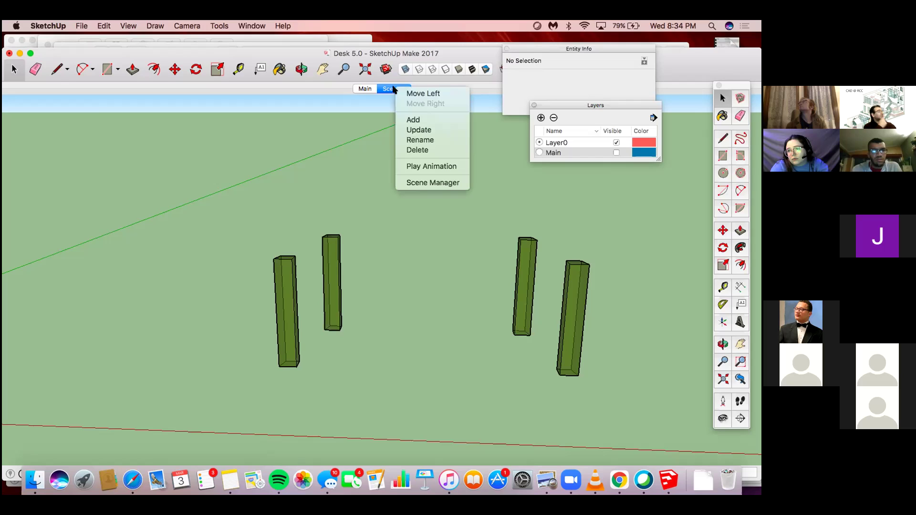
left_click(417, 122)
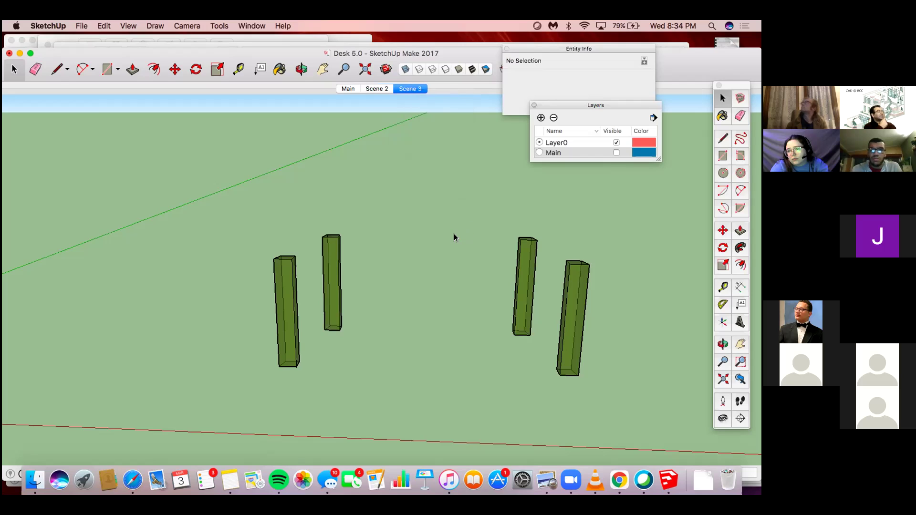
Return to the Main scene, open the desk group for editing, check the back panel's layer, and select the desktop slab
left_click(346, 88)
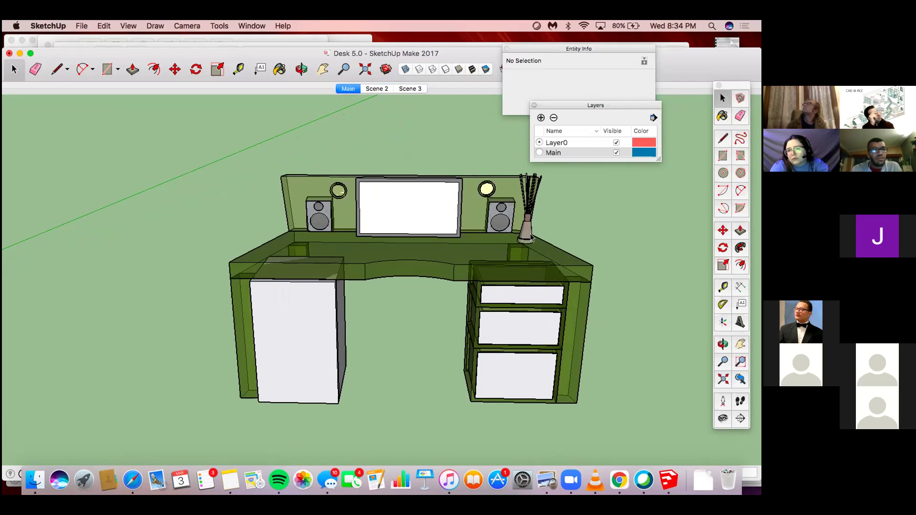
left_click(522, 250)
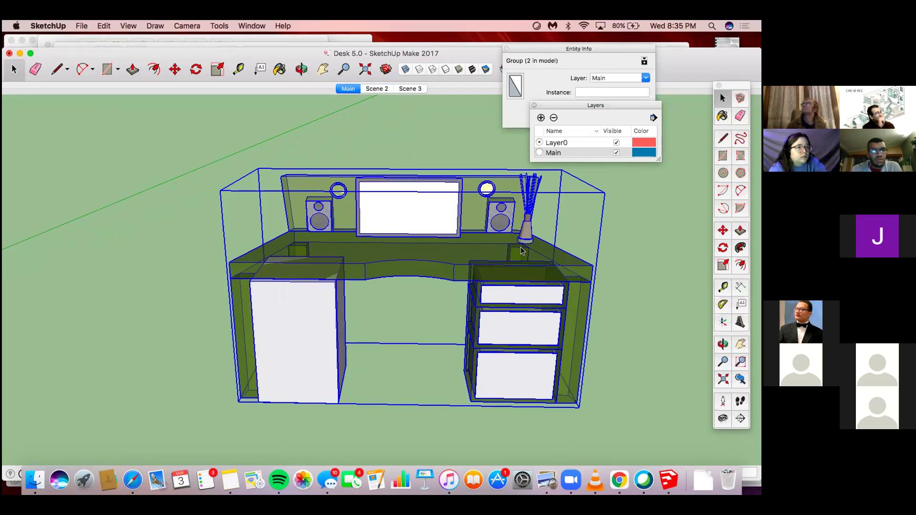
double_click(521, 250)
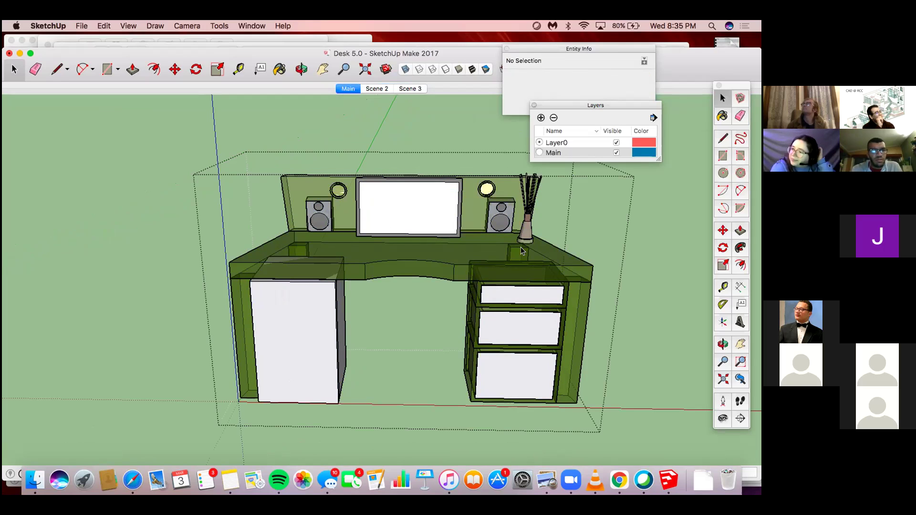
left_click(483, 205)
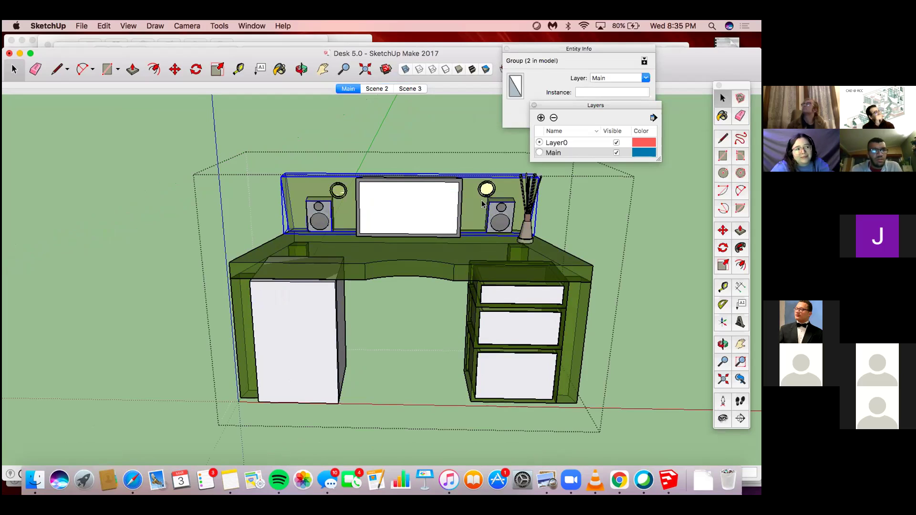
left_click(486, 253)
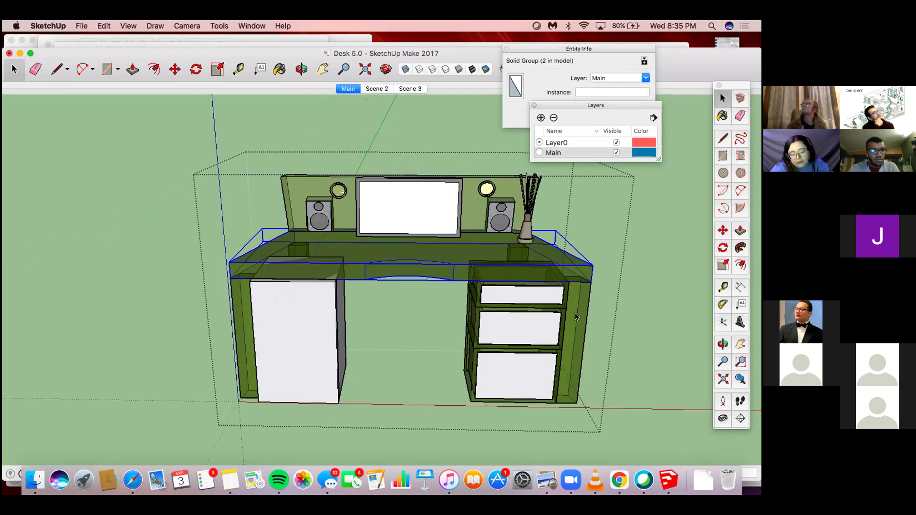
Close and reopen the Layers window, and move it away from the Entity Info details
double_click(567, 106)
left_click(587, 105)
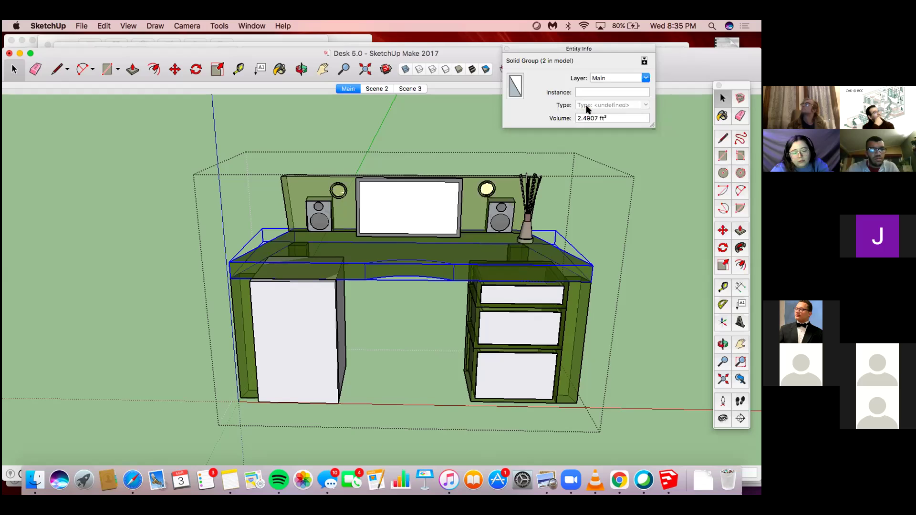
left_click(220, 26)
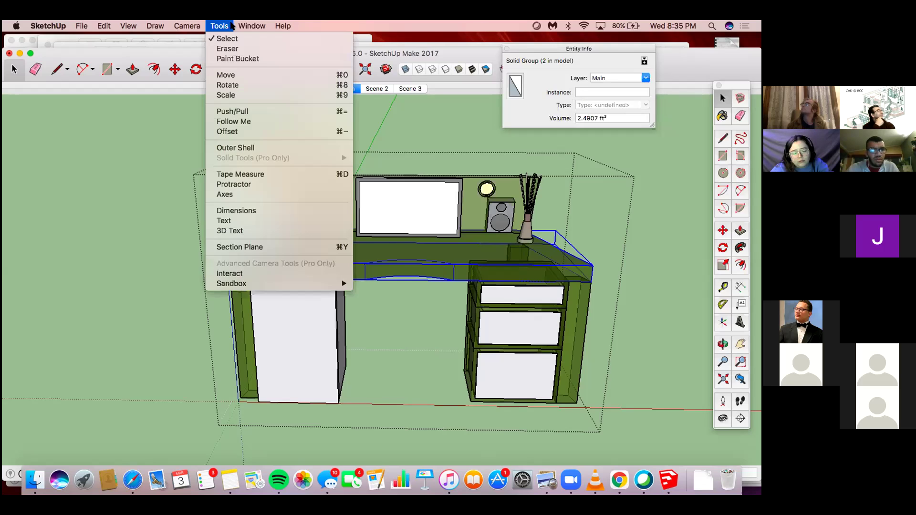
mouse_move(251, 26)
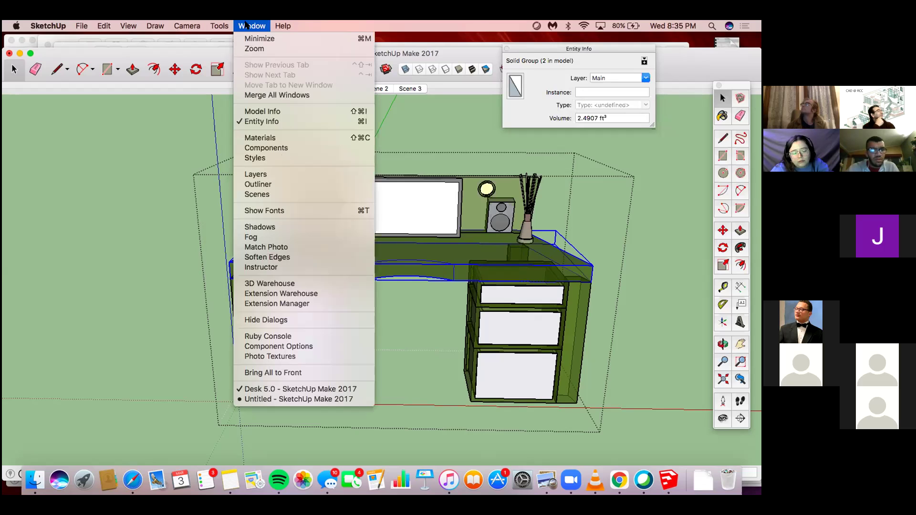
left_click(267, 174)
left_click_drag(562, 105, 482, 85)
Add two new layers named Desktop and BackPanel
left_click(462, 98)
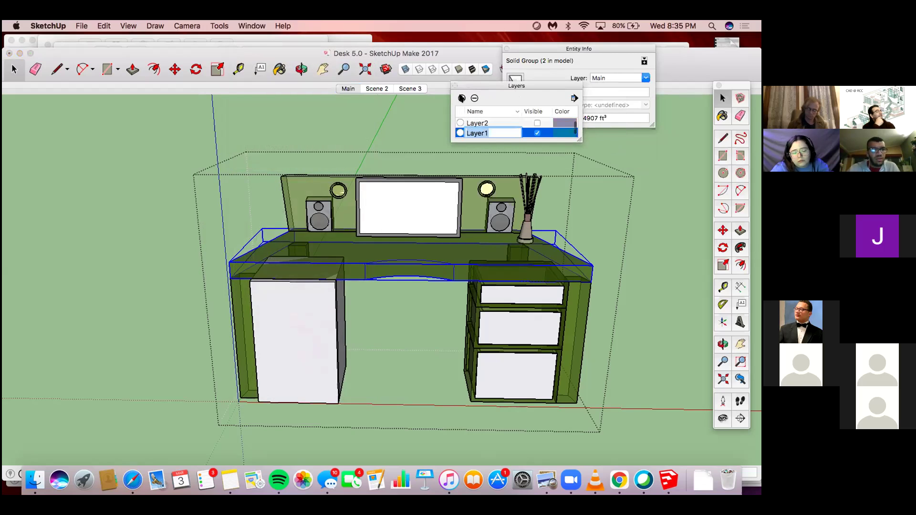
type("Desktop")
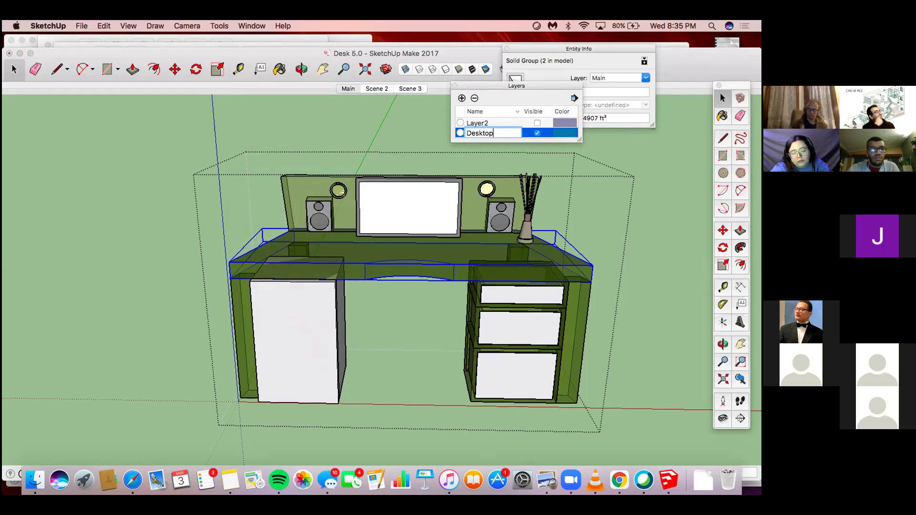
key("Return")
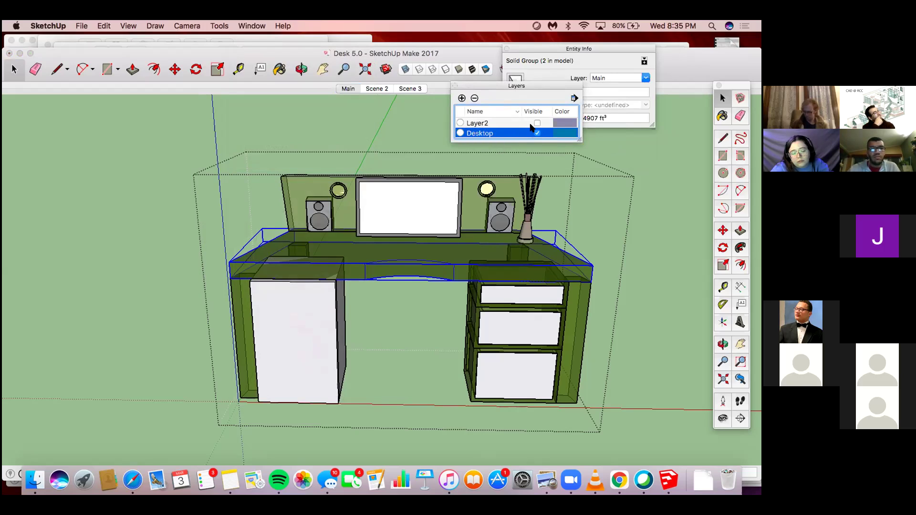
left_click(462, 98)
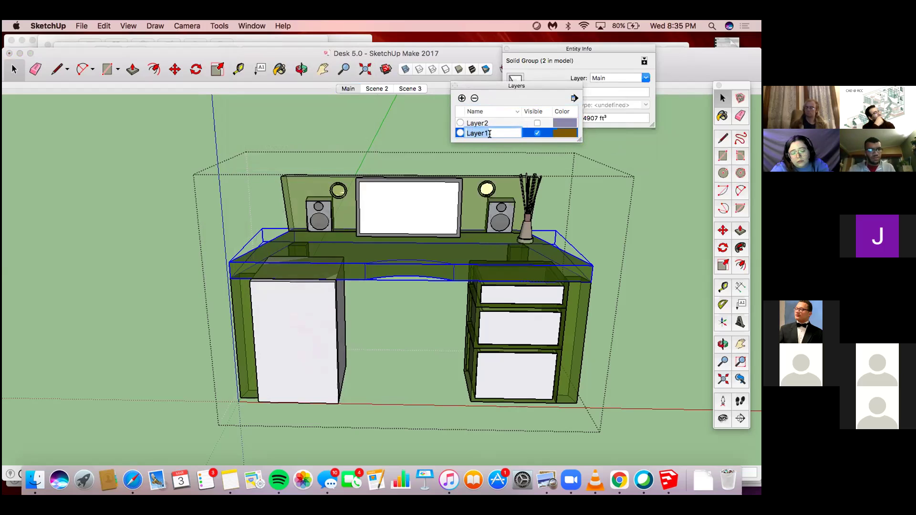
type("BackPanel")
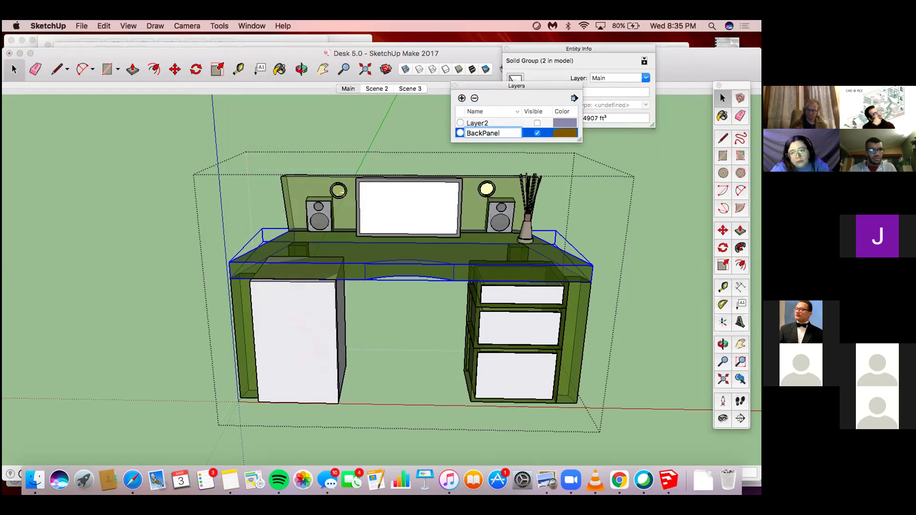
key("Return")
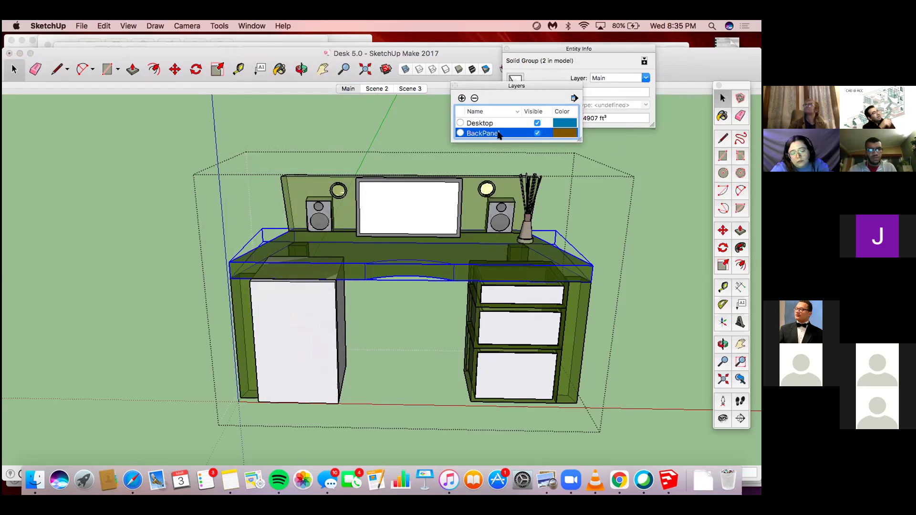
Move the Layers window clear of Entity Info, assign the selected desktop slab to the Desktop layer, and leave the desk group
left_click_drag(533, 87, 438, 54)
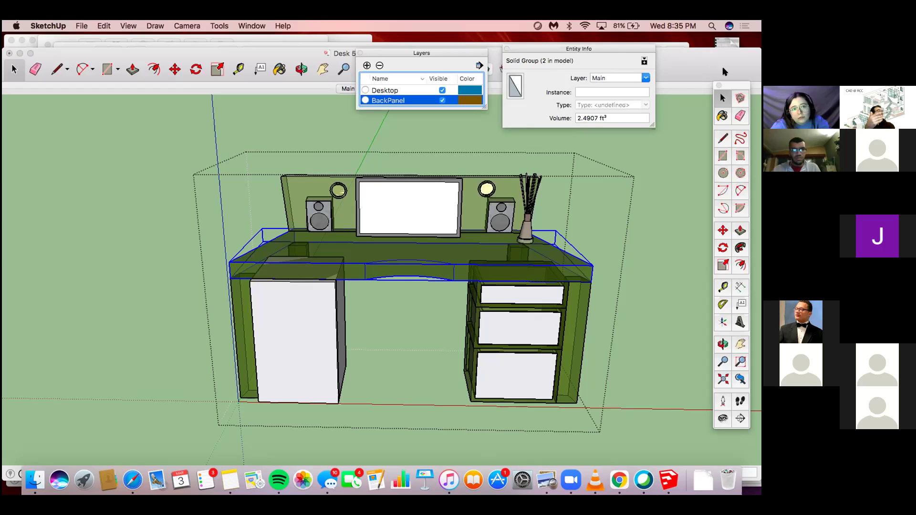
left_click(643, 79)
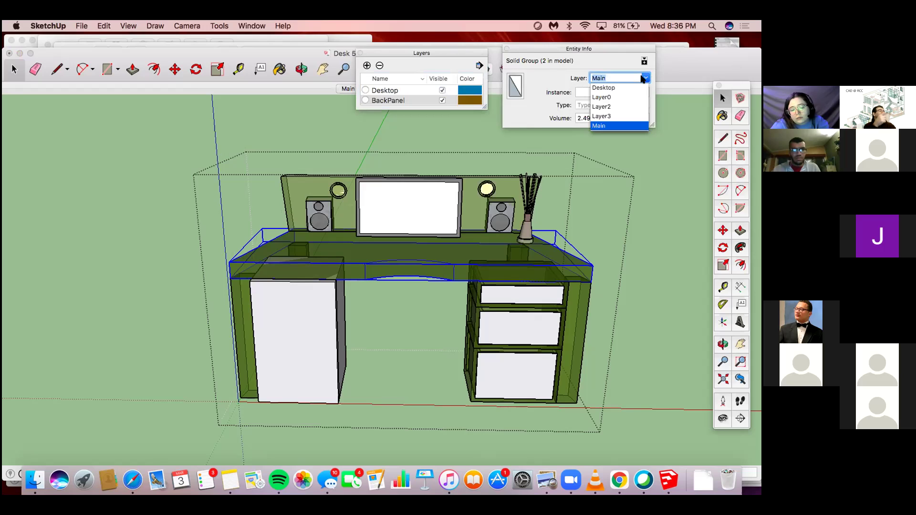
scroll(615, 96, "up", 2)
left_click(608, 106)
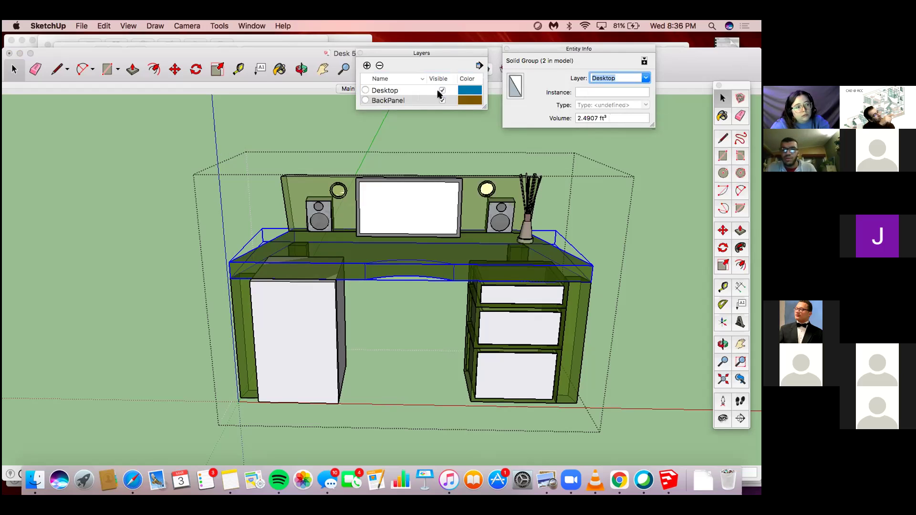
left_click(630, 254)
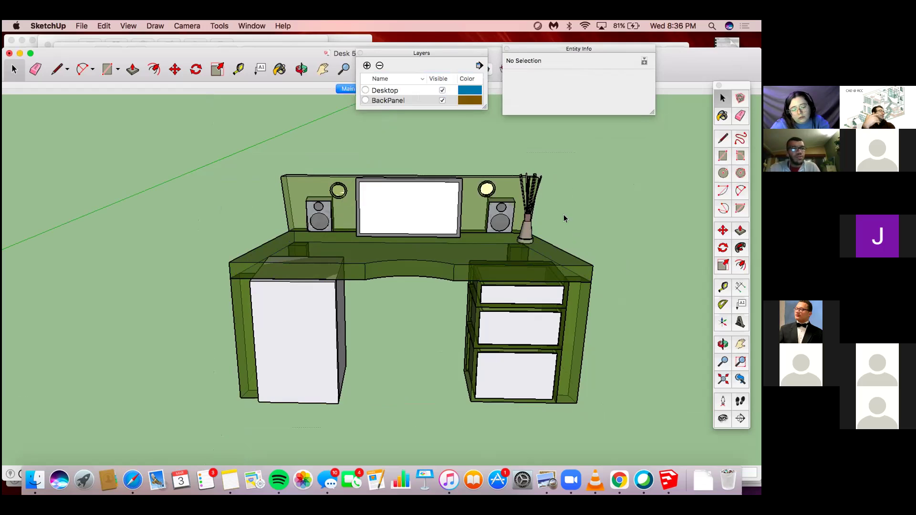
Open the desk group for editing, select the back panel behind the monitor, and assign it to the BackPanel layer
left_click(530, 248)
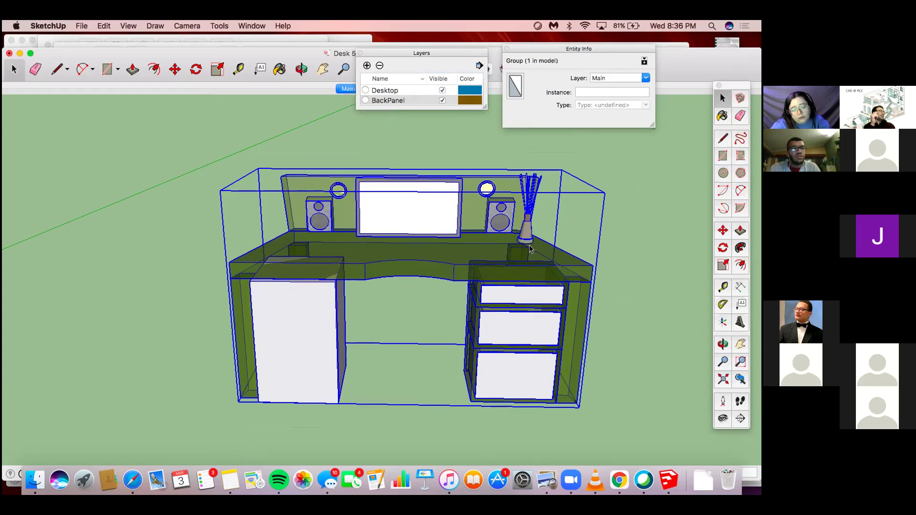
double_click(528, 249)
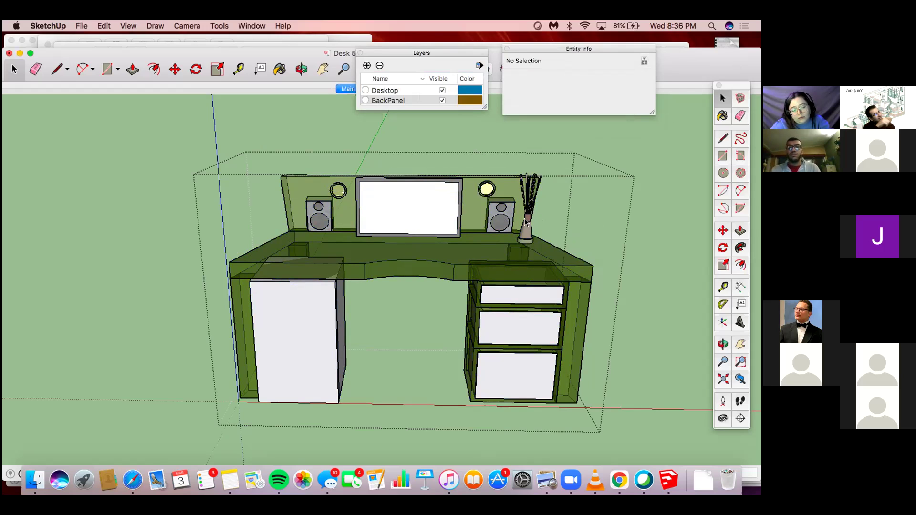
left_click(526, 224)
left_click(538, 268)
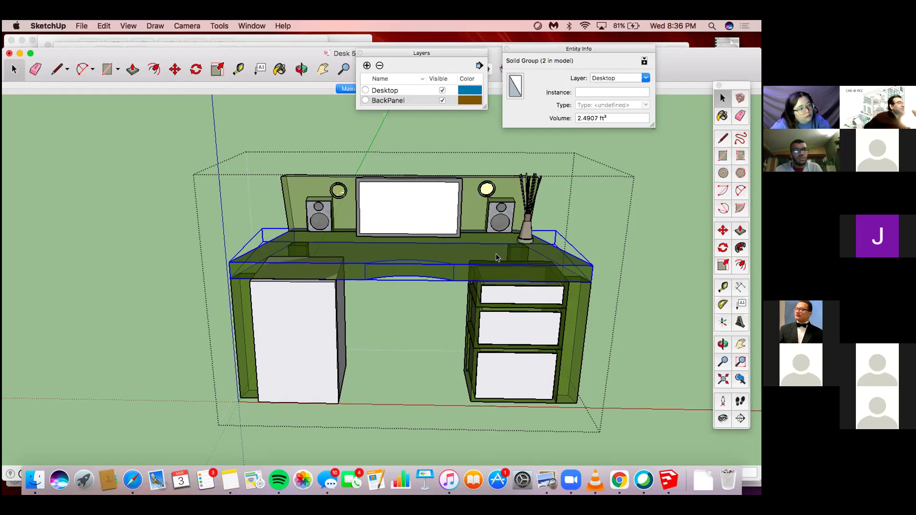
left_click(471, 209)
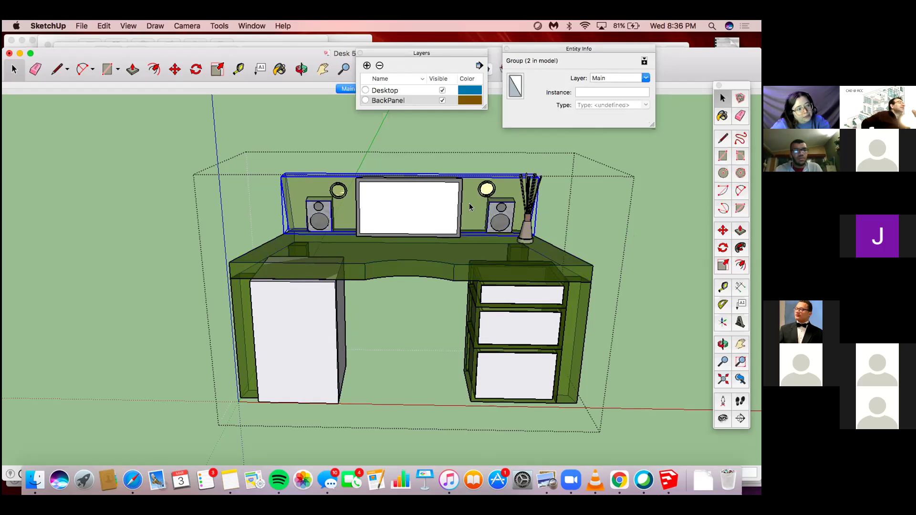
left_click(646, 77)
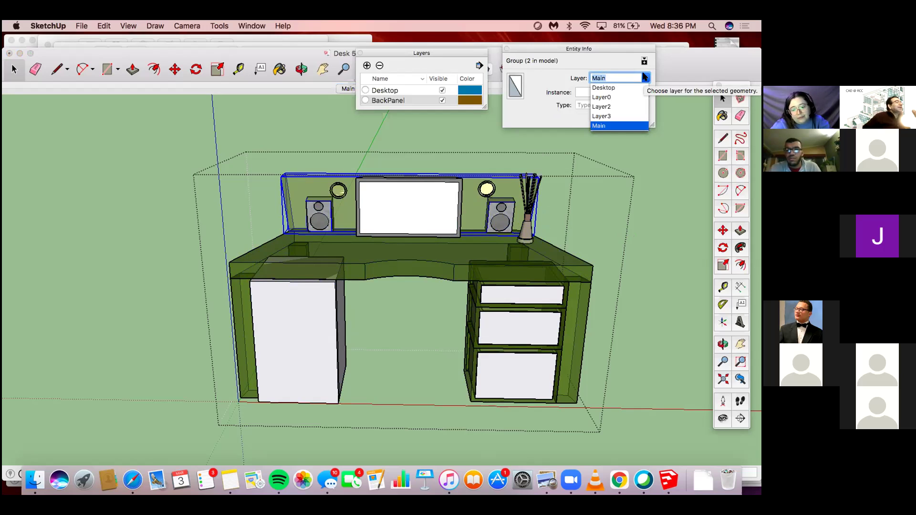
scroll(620, 123, "up", 3)
left_click(616, 116)
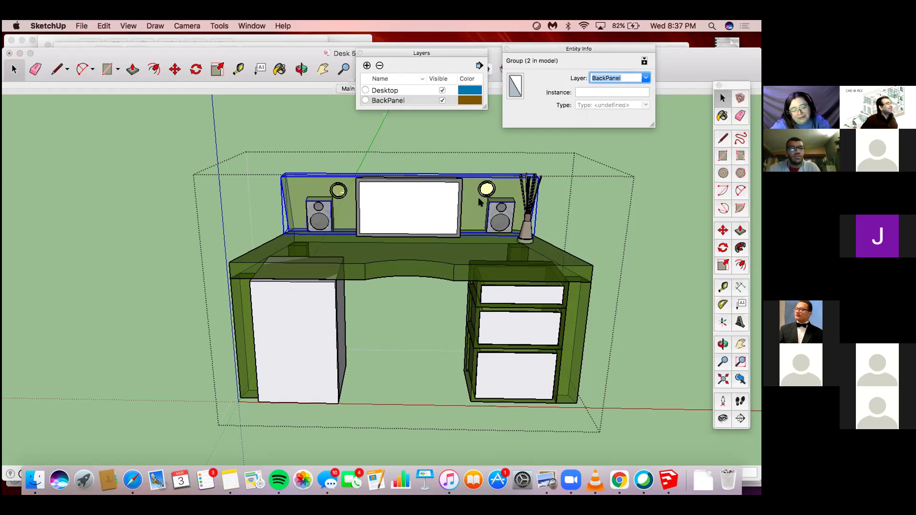
Move the Layers window clear of the scene tabs and review Main, Scene 2 and Scene 3
left_click_drag(440, 52, 608, 61)
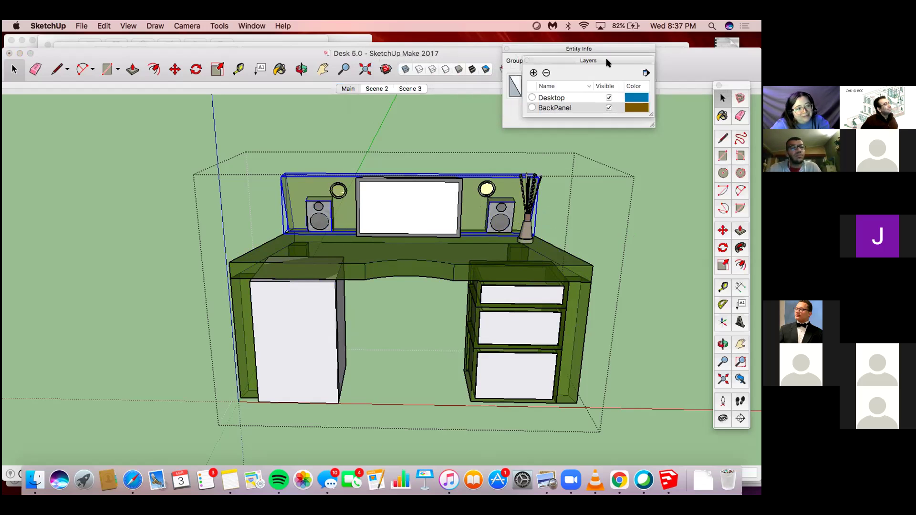
left_click(349, 91)
left_click(376, 88)
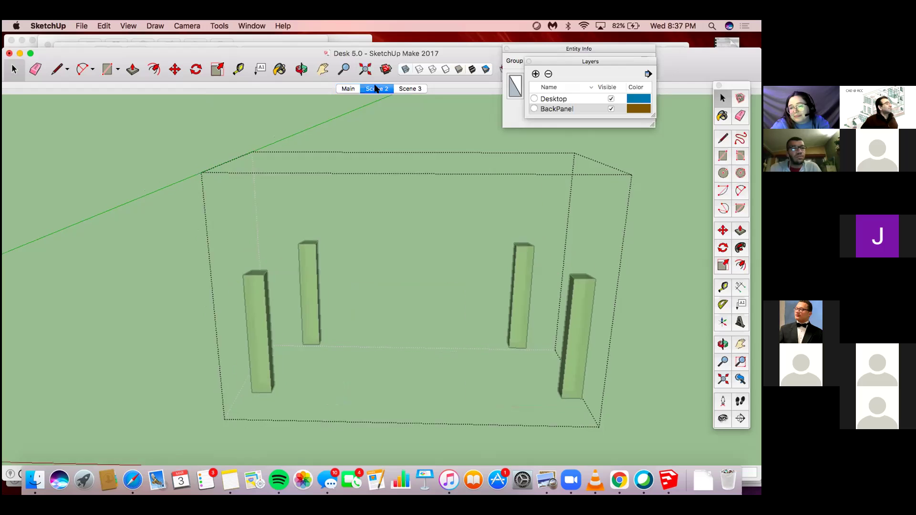
left_click(408, 89)
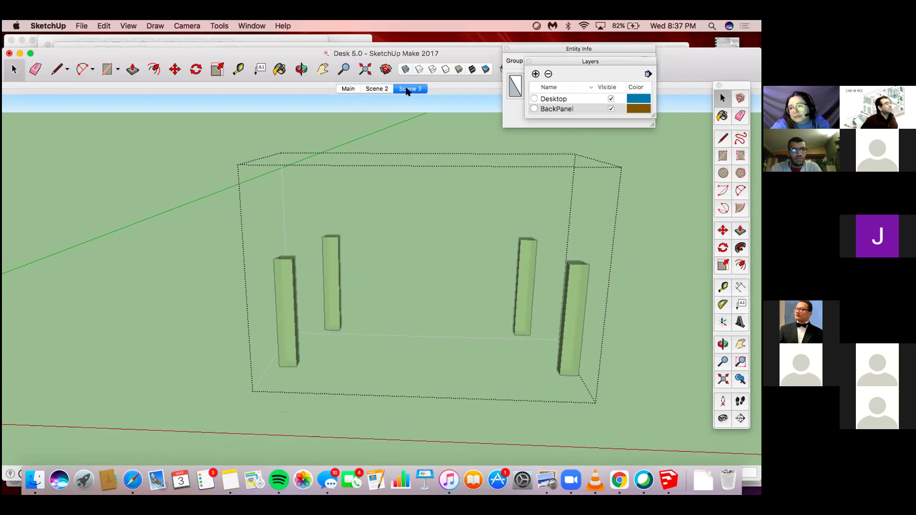
left_click(348, 89)
left_click(378, 89)
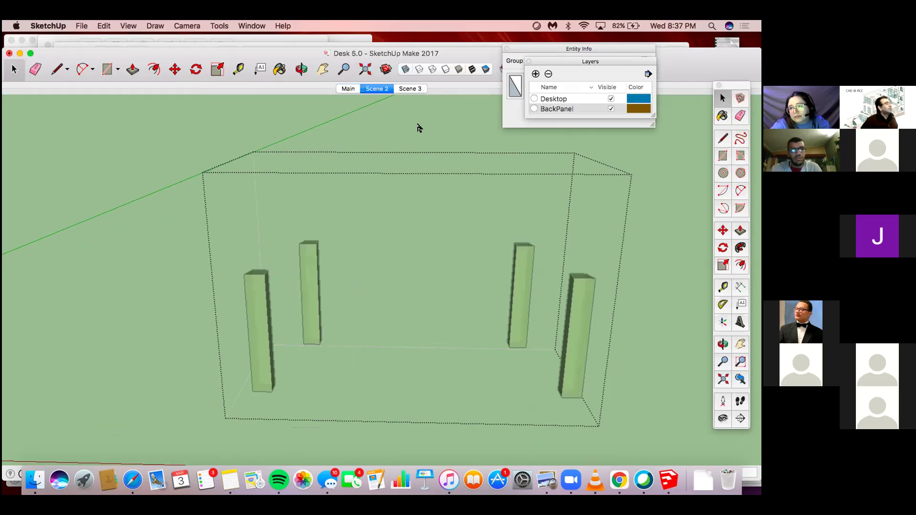
left_click(412, 88)
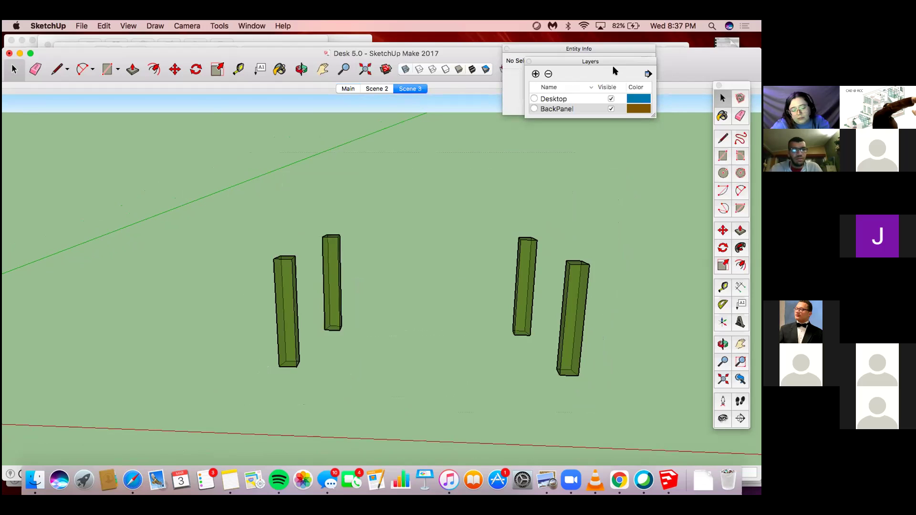
Reposition and enlarge the Layers window to list every layer, and make the Main layer visible in Scene 3
left_click_drag(613, 64, 645, 142)
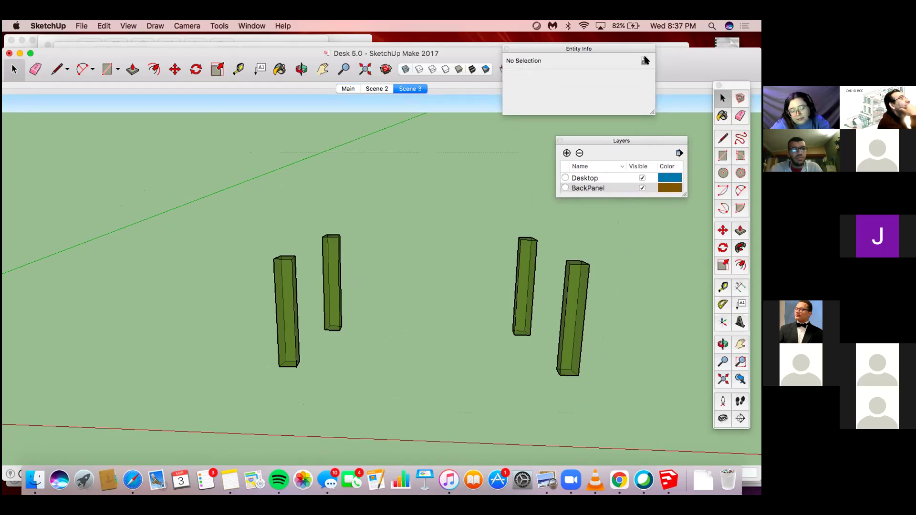
left_click_drag(652, 113, 660, 121)
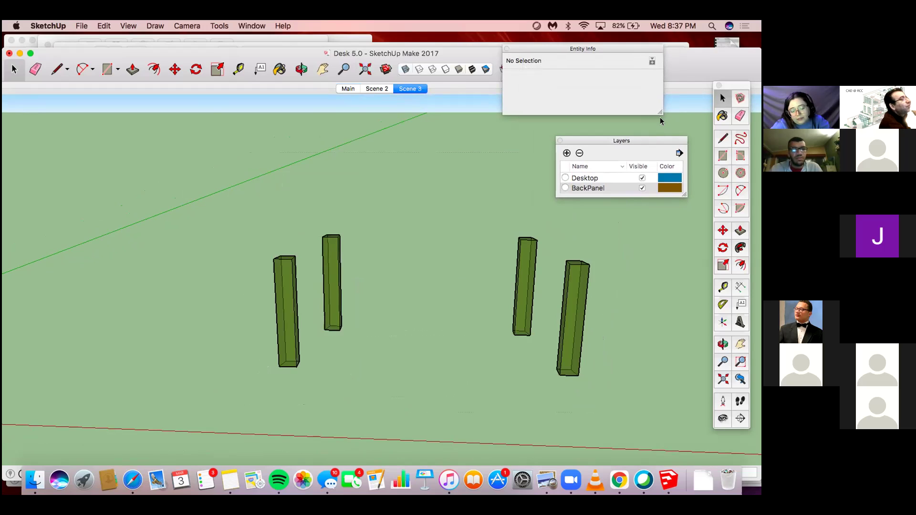
left_click_drag(685, 195, 707, 292)
left_click_drag(656, 141, 659, 97)
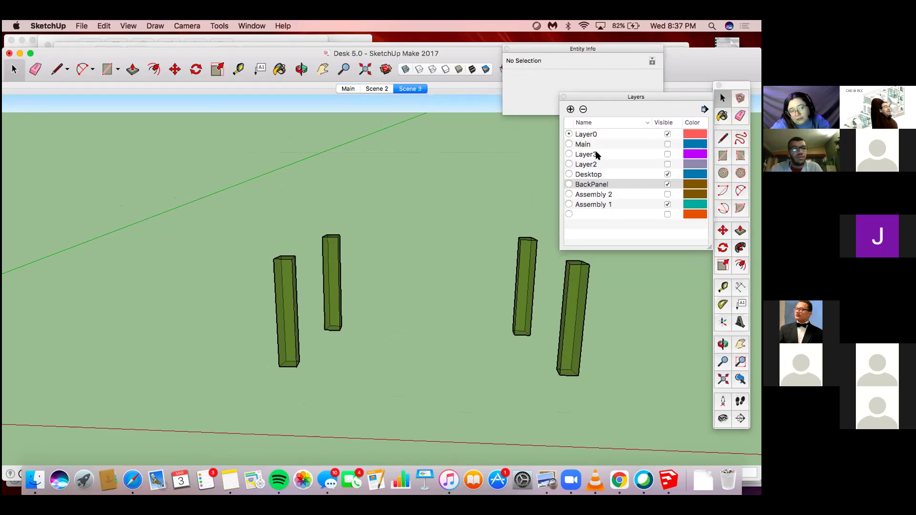
left_click(667, 185)
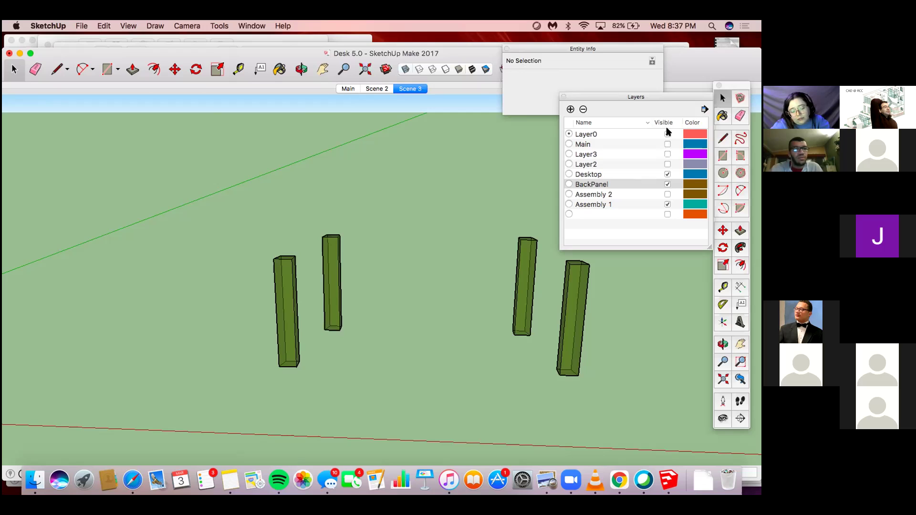
left_click(667, 144)
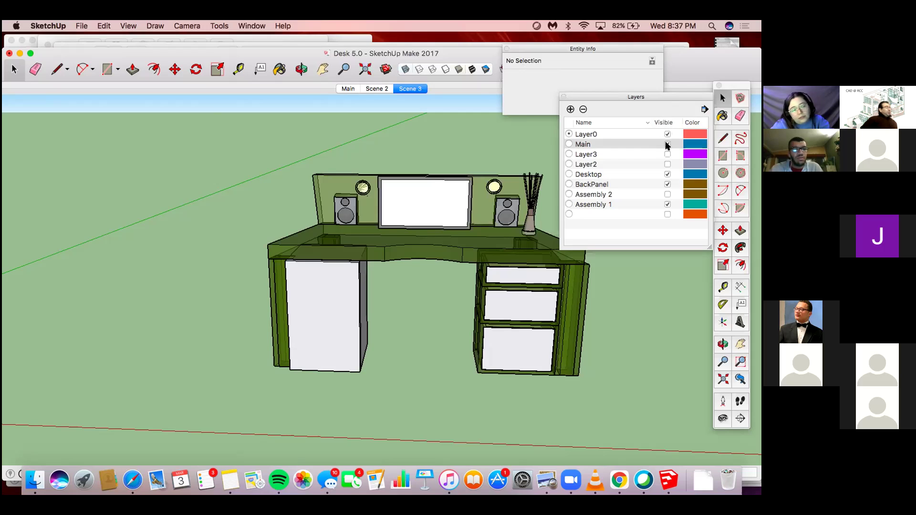
Open the desk group and its desktop slab, inspect the layers assigned to the slab and its geometry, and leave both groups
double_click(514, 236)
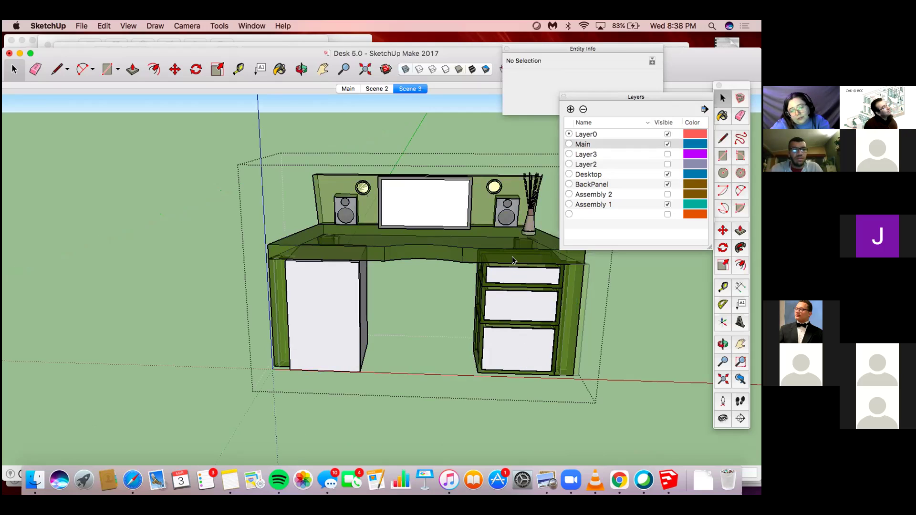
left_click(573, 438)
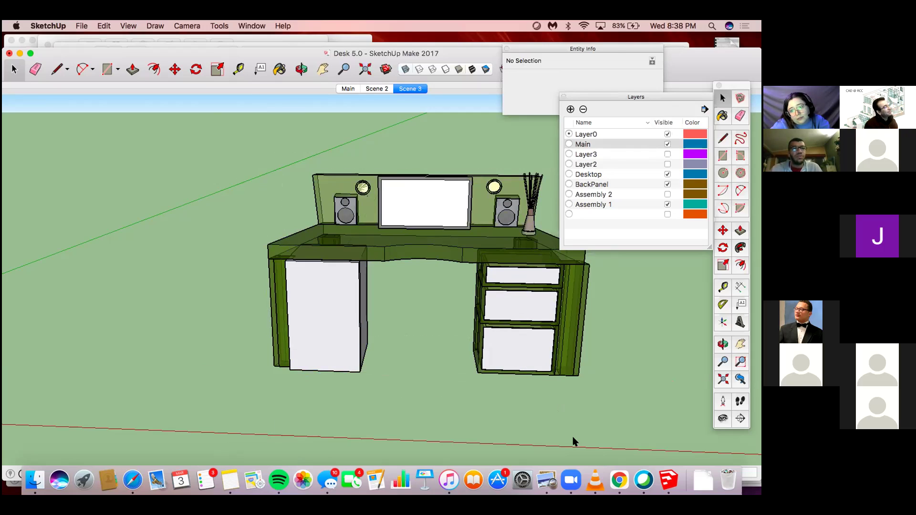
left_click(530, 350)
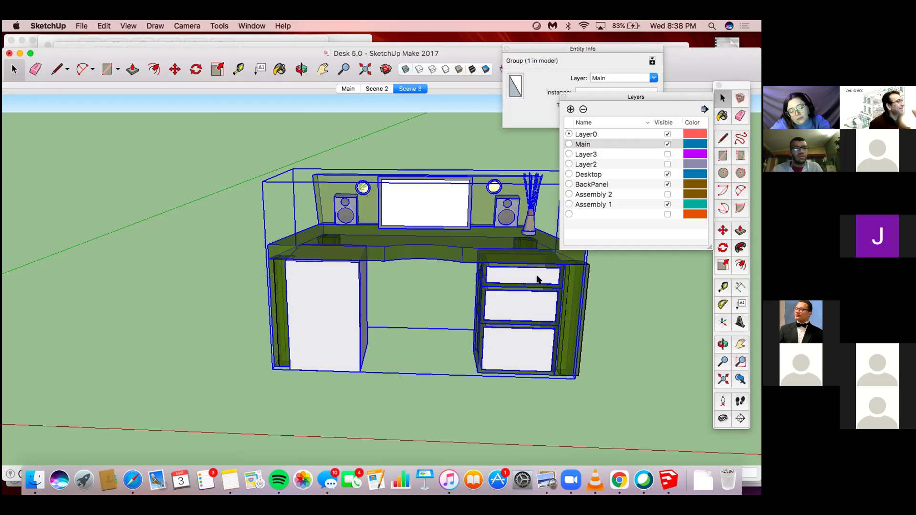
double_click(520, 307)
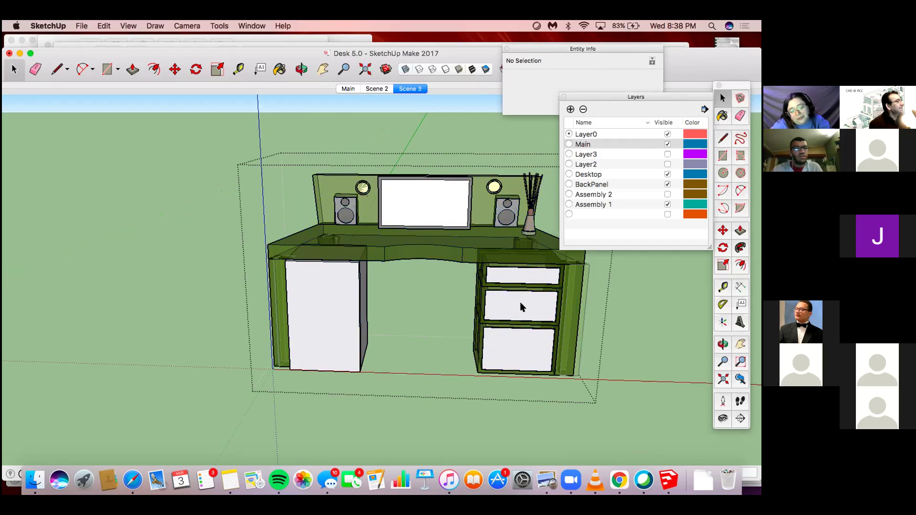
left_click(507, 255)
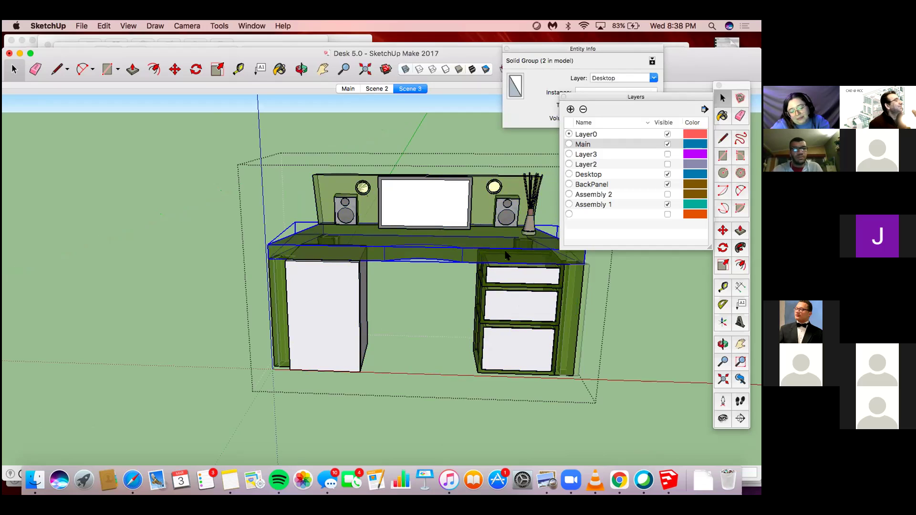
double_click(505, 255)
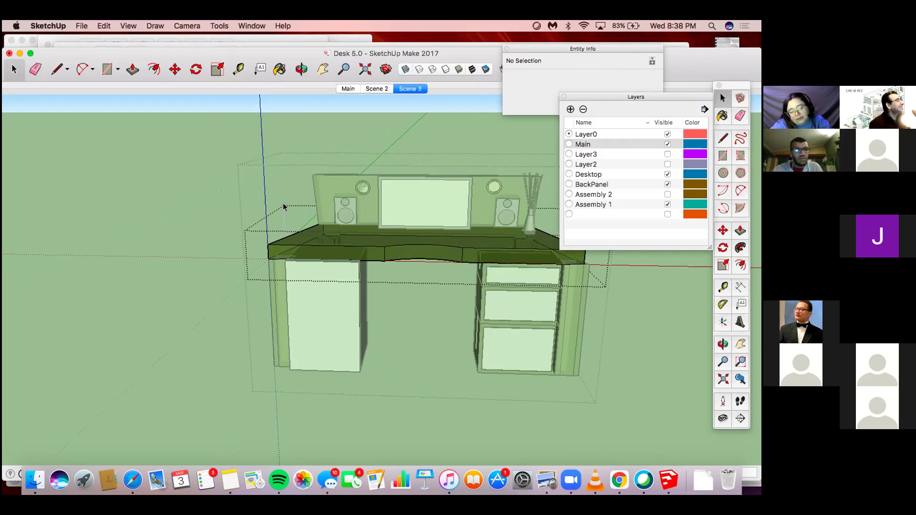
triple_click(321, 235)
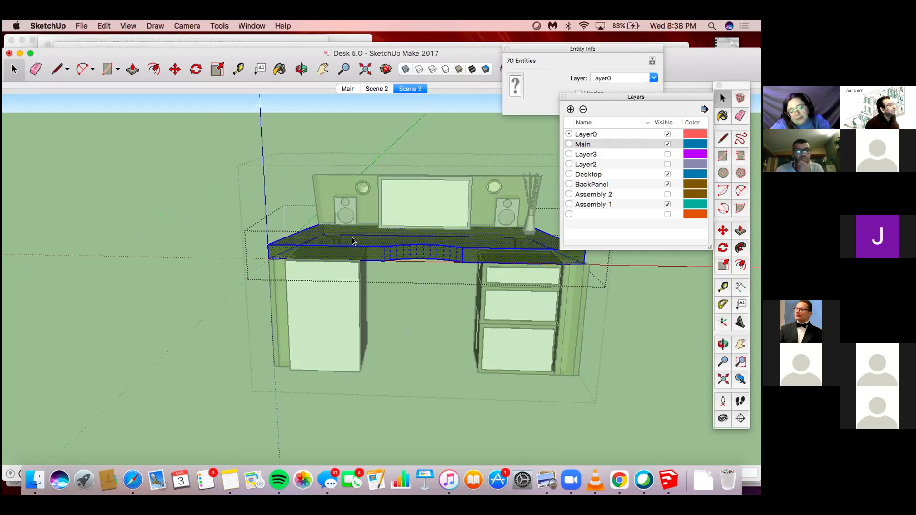
left_click(220, 275)
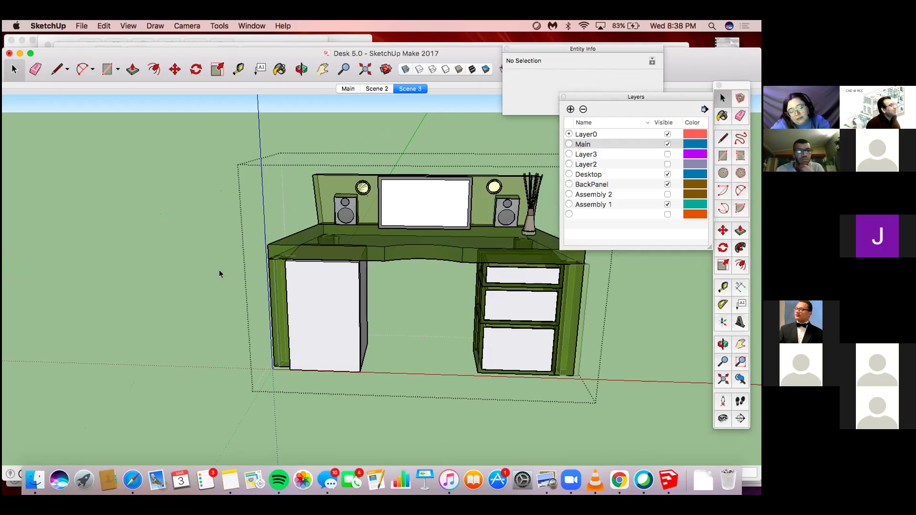
left_click(219, 271)
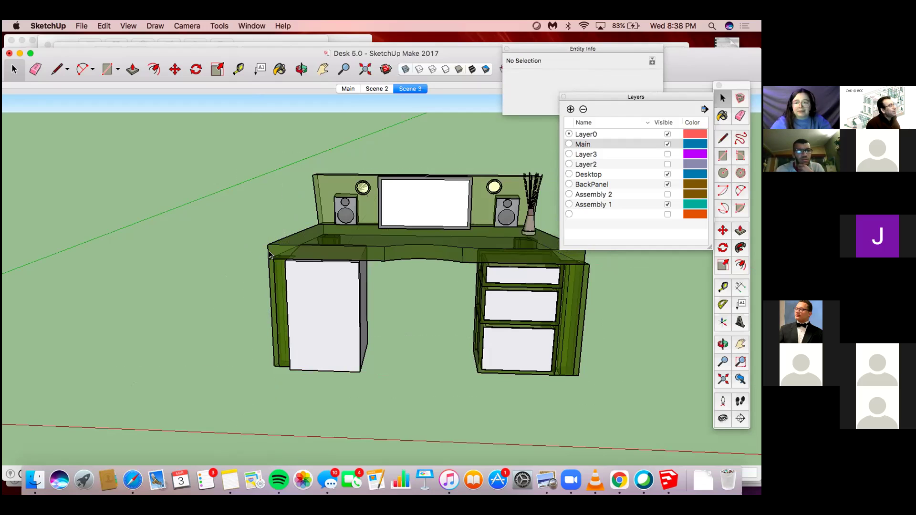
Explode the outer desk group into its separate parts
left_click(313, 248)
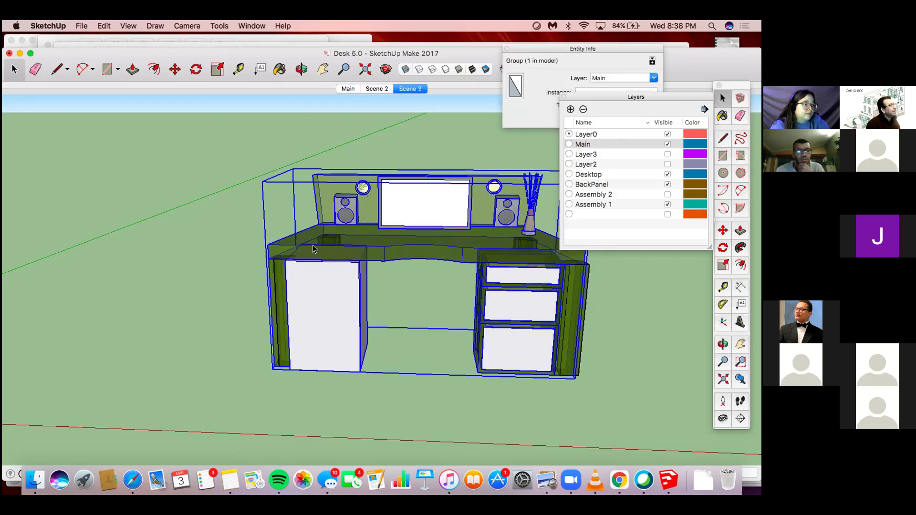
right_click(313, 248)
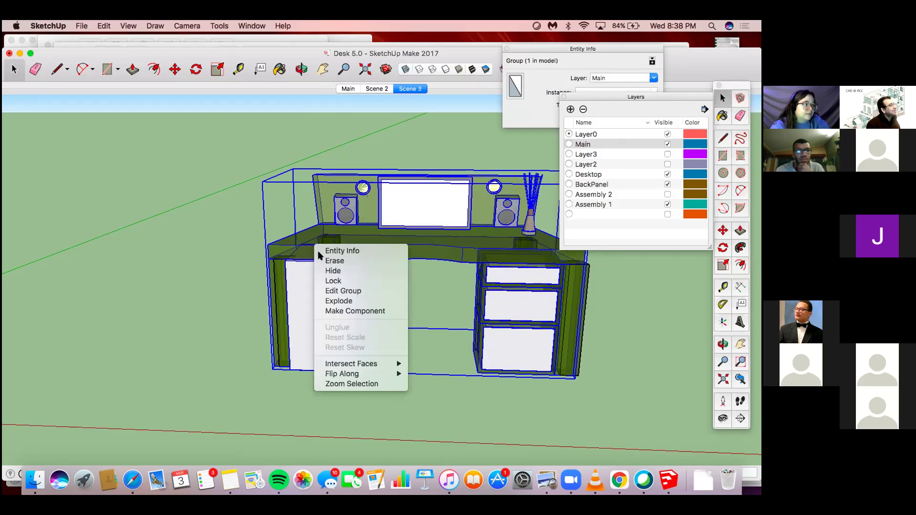
left_click(335, 301)
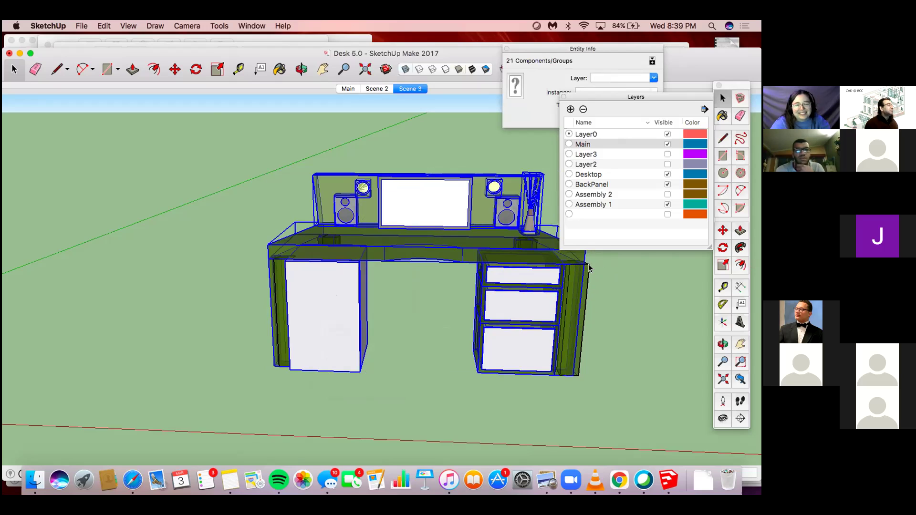
key("m")
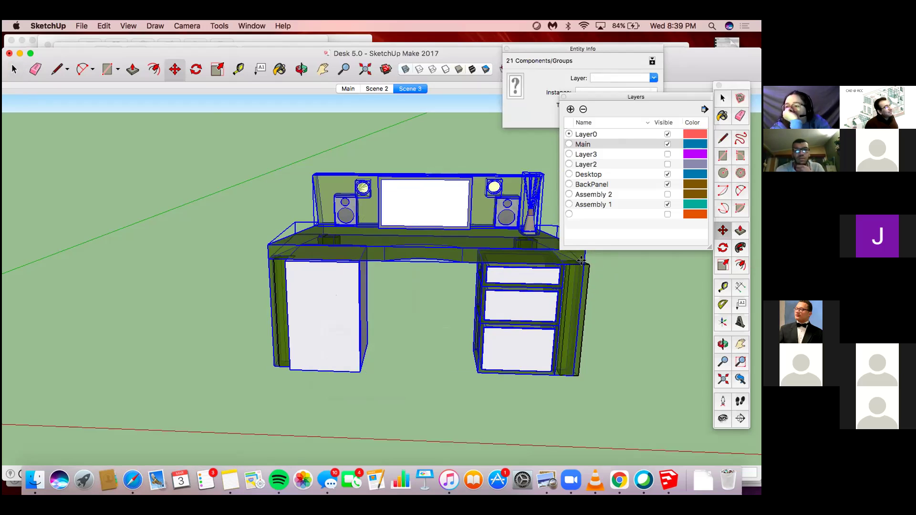
key("space")
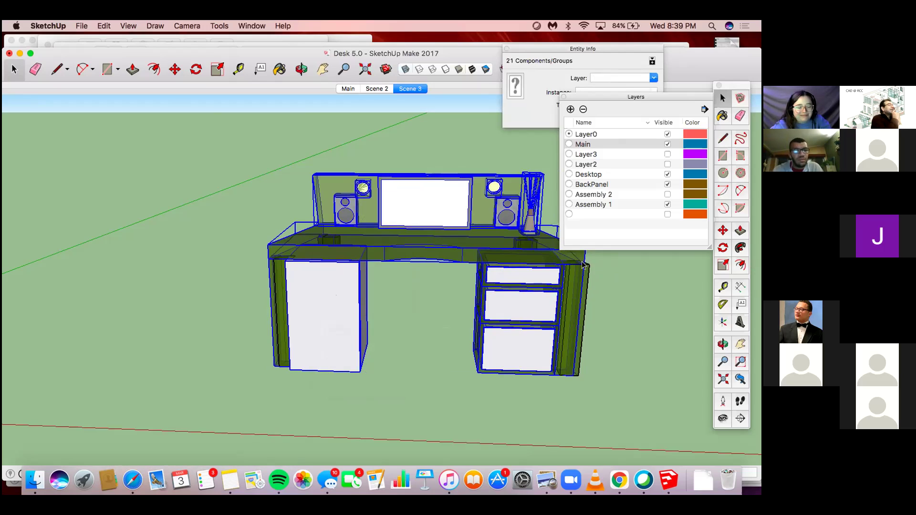
Check the back panel's layer, try hiding the BackPanel layer, and recall Scene 3
left_click(488, 204)
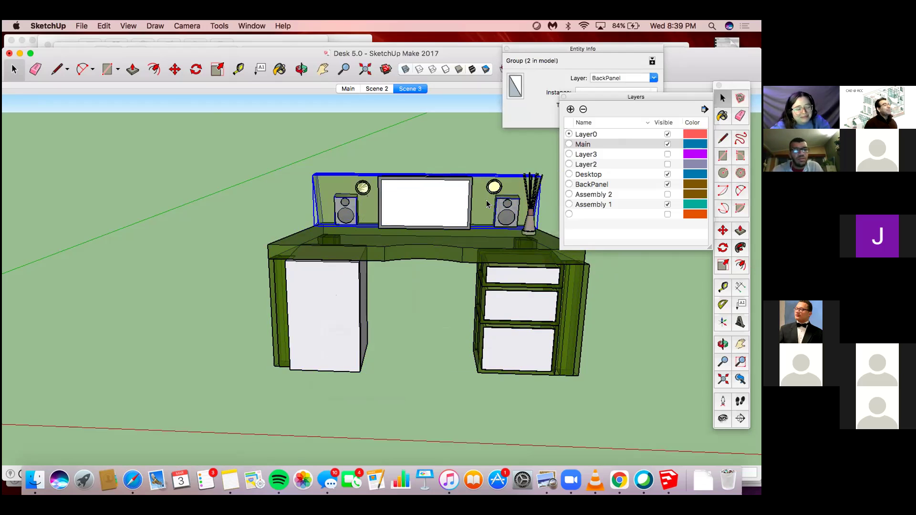
left_click(667, 184)
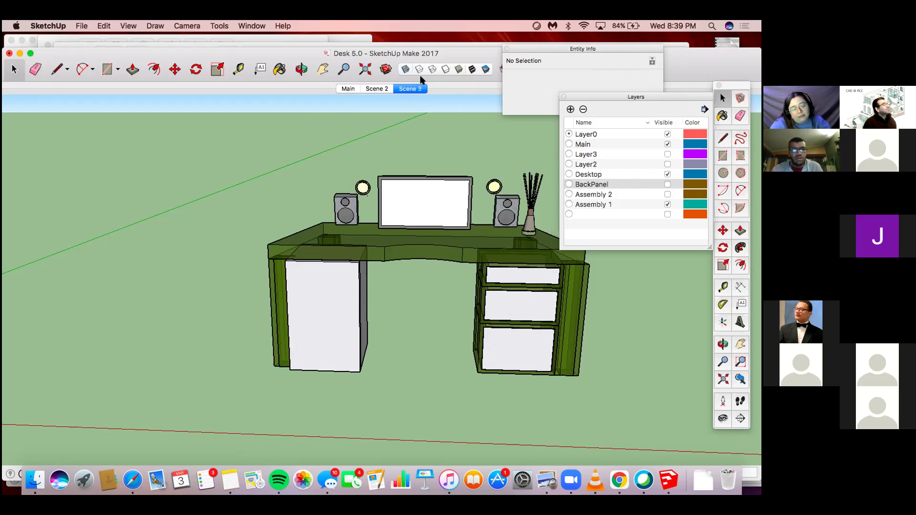
left_click(413, 88)
Update Scene 3 with the Desktop and BackPanel layers shown, and switch to Scene 2
right_click(415, 89)
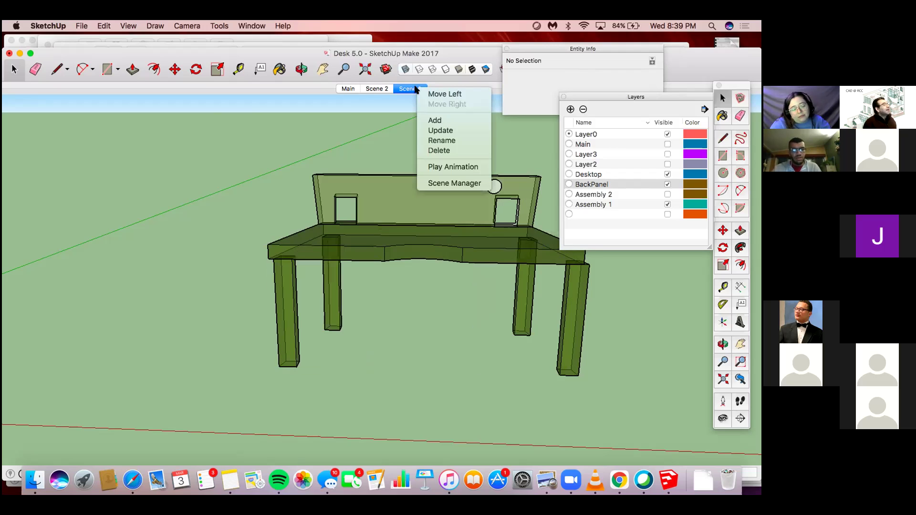
left_click(440, 131)
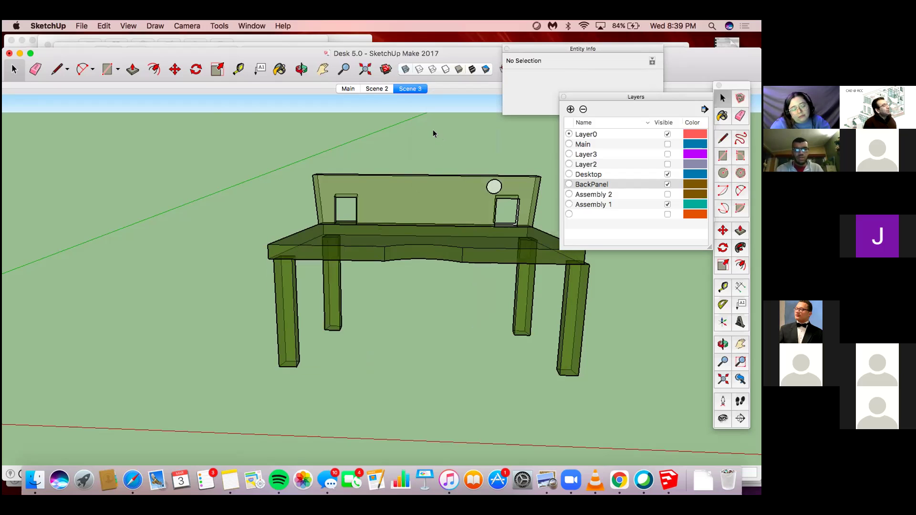
left_click(387, 89)
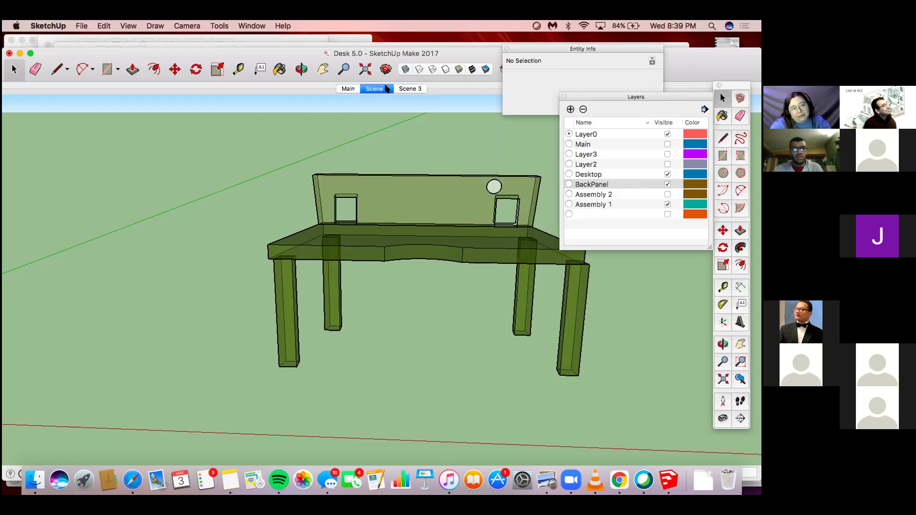
Compare the Main scene with Scene 2 and check which layer the desktop slab is assigned to
left_click(354, 90)
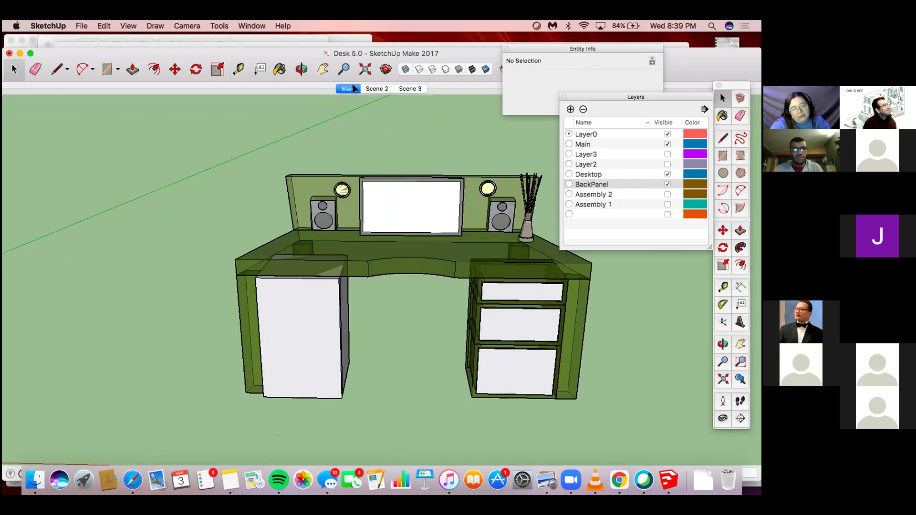
left_click(373, 91)
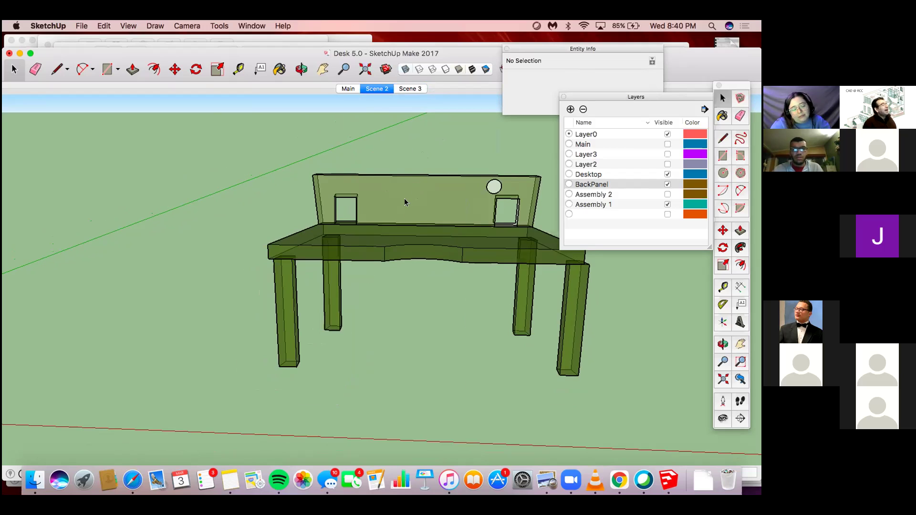
left_click(411, 231)
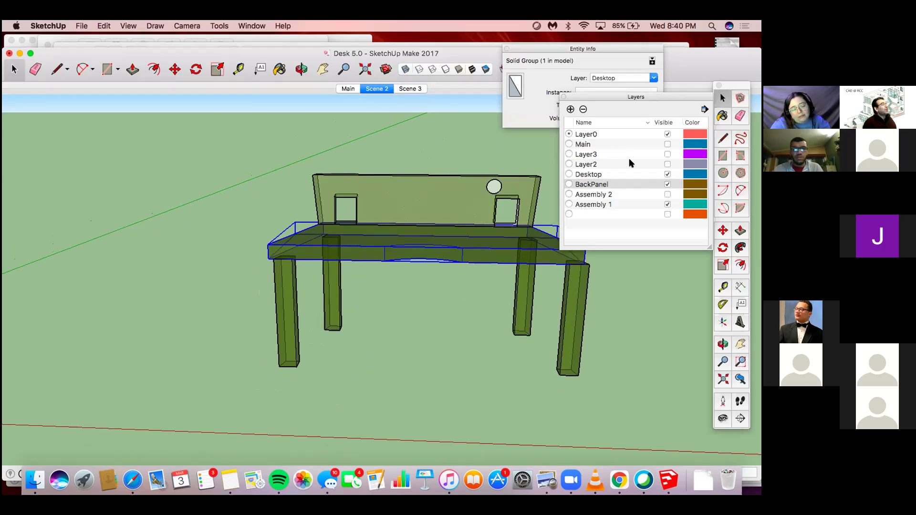
Try hiding the BackPanel and Desktop layers without updating the scene, and recall Scene 2
left_click(666, 185)
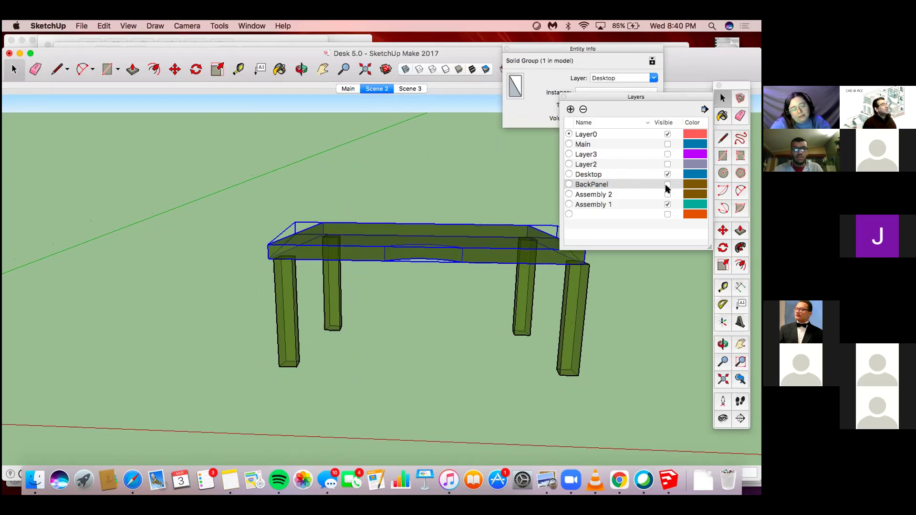
left_click(667, 174)
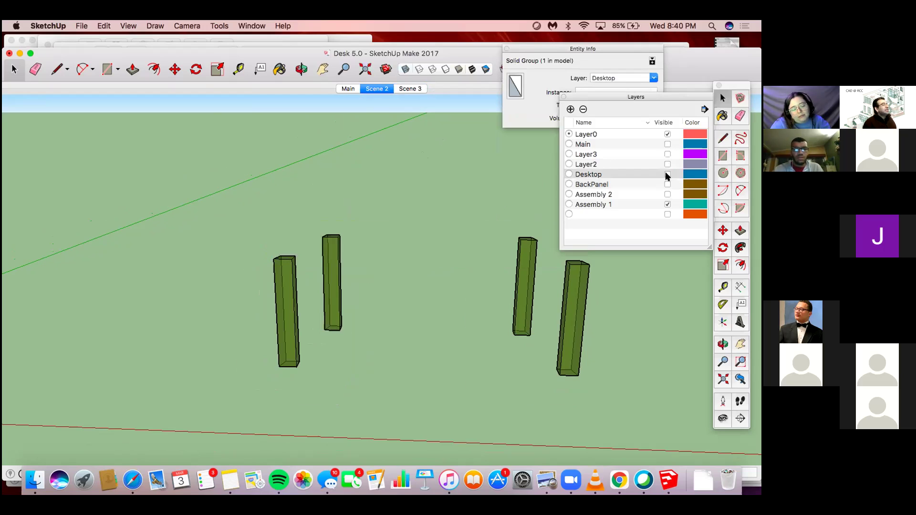
left_click(375, 90)
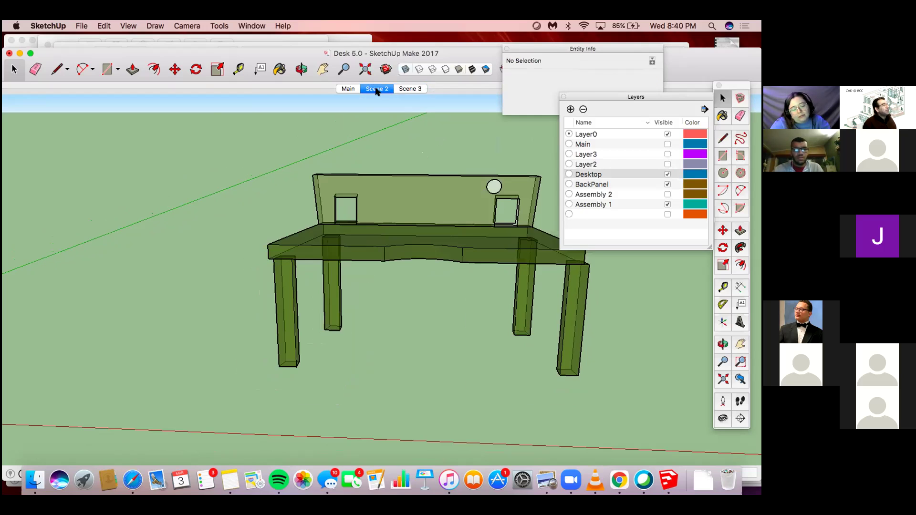
Hide the Desktop and BackPanel layers and update Scene 2 so that it shows only the desk legs
left_click(667, 174)
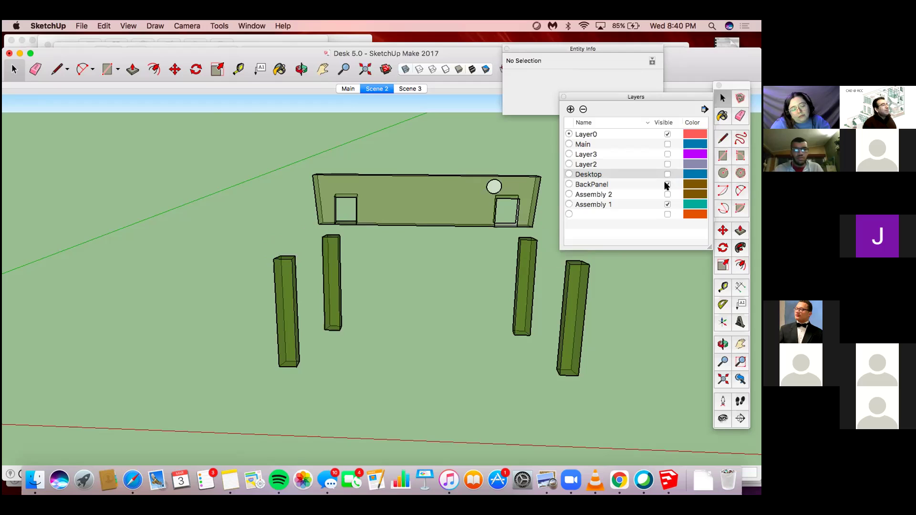
left_click(667, 184)
right_click(377, 88)
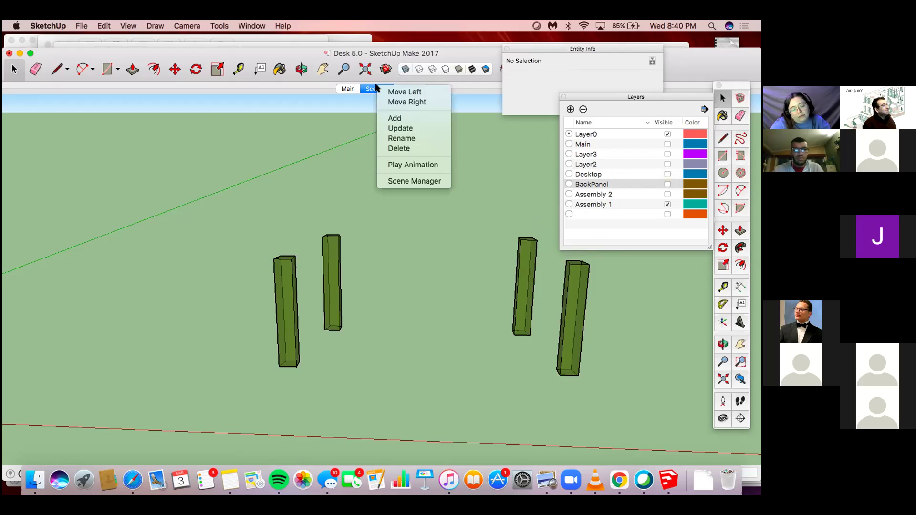
left_click(401, 128)
Switch to Scene 3, hide the back panel's layer, and update the scene with the desktop and legs shown
left_click(410, 89)
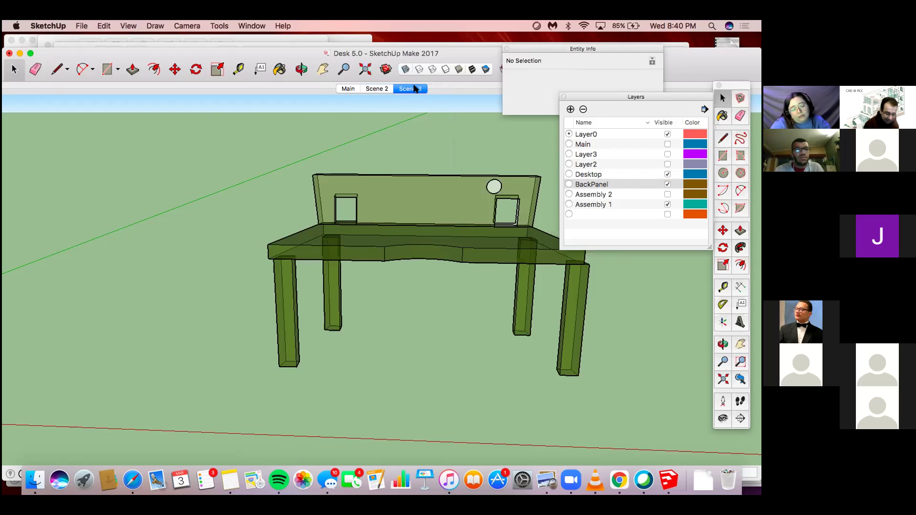
left_click(475, 192)
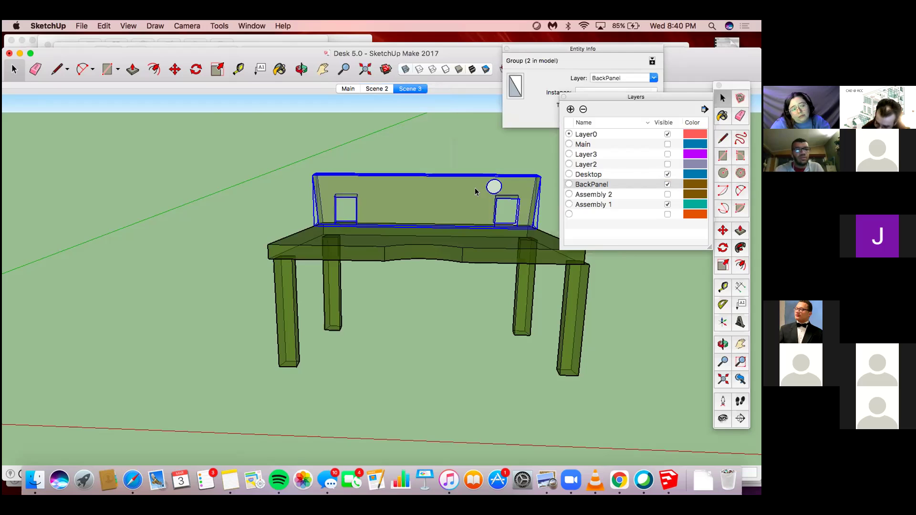
left_click(667, 184)
right_click(416, 87)
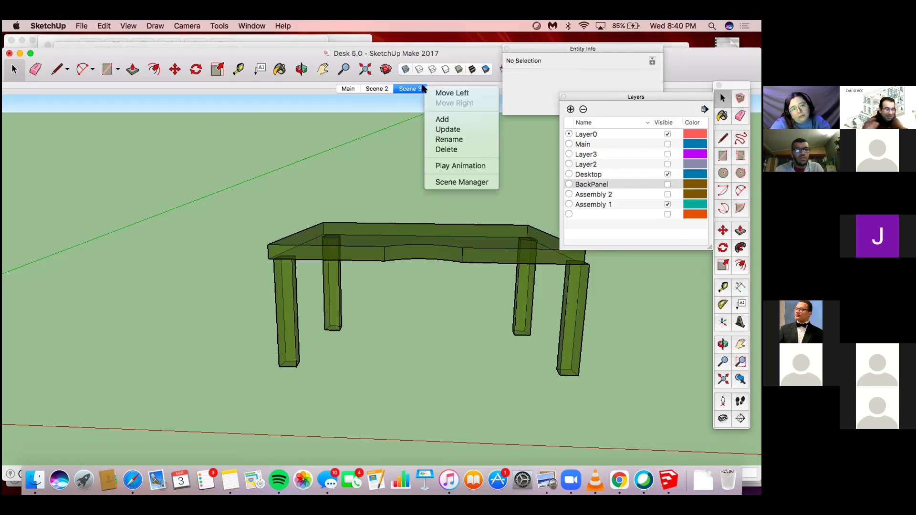
left_click(447, 128)
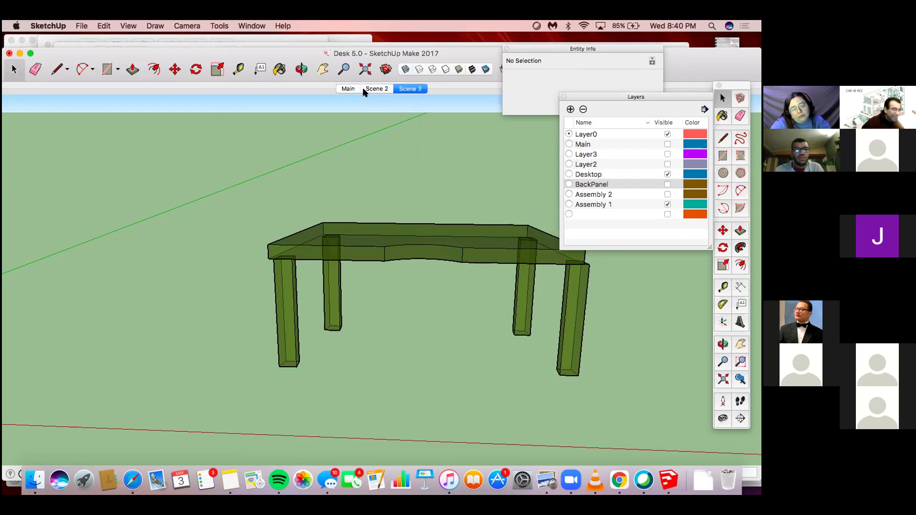
Review the assembly sequence by recalling the Main scene, Scene 2 and Scene 3 in order
left_click(353, 88)
left_click(376, 89)
left_click(410, 89)
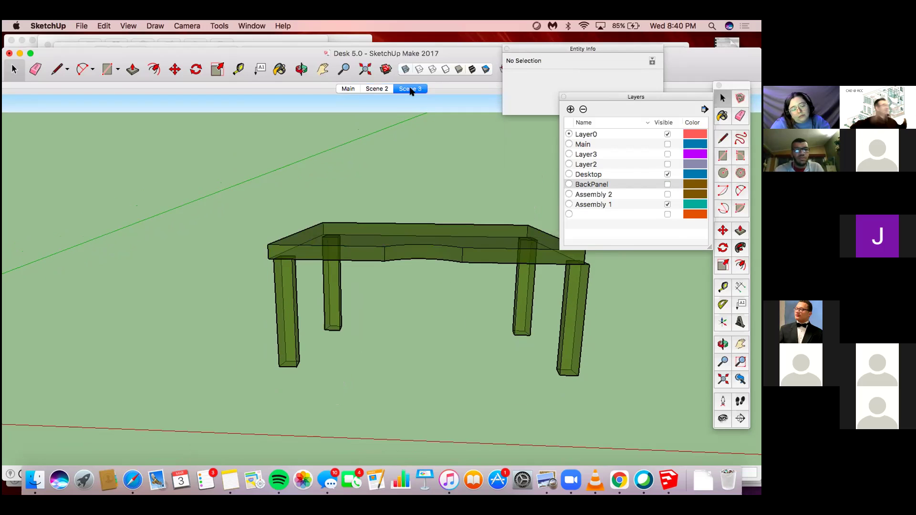